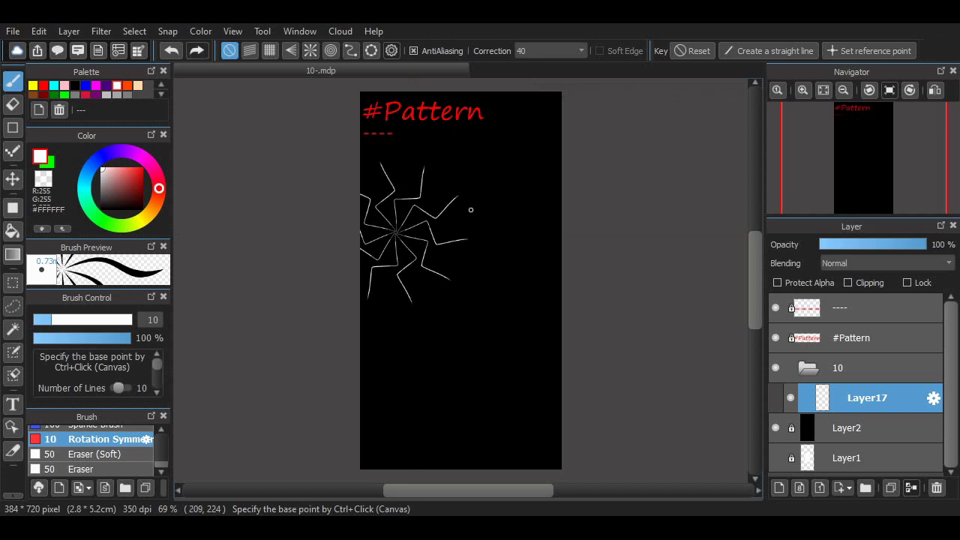
Step: Undo the ten-armed trial strokes on the canvas
key("ctrl+z")
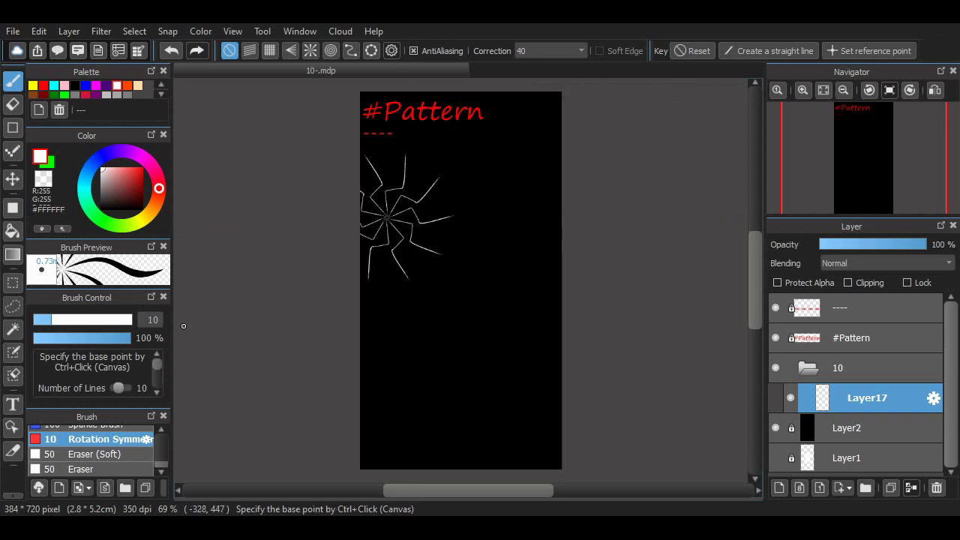
key("ctrl+z")
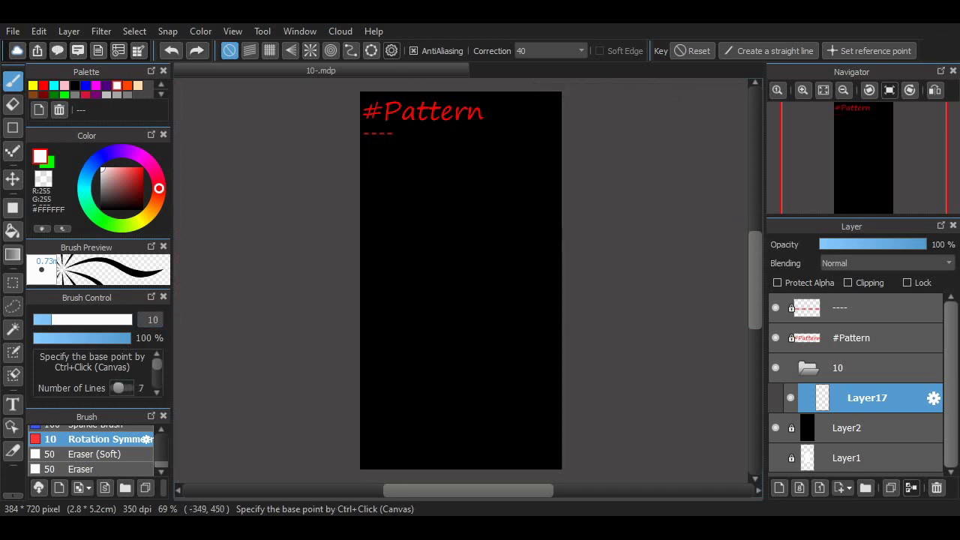
left_click_drag(364, 259, 465, 275)
mouse_move(397, 252)
left_mouse_down()
mouse_move(449, 223)
mouse_move(420, 210)
mouse_move(420, 235)
mouse_move(477, 234)
left_mouse_up()
key("ctrl+z")
key("ctrl+z")
key("ctrl+z")
Step: Draw a small four-armed pinwheel of curved white lines in the canvas's upper half, using the Rotation Symmetry brush with 4 lines
left_click(424, 252, "ctrl")
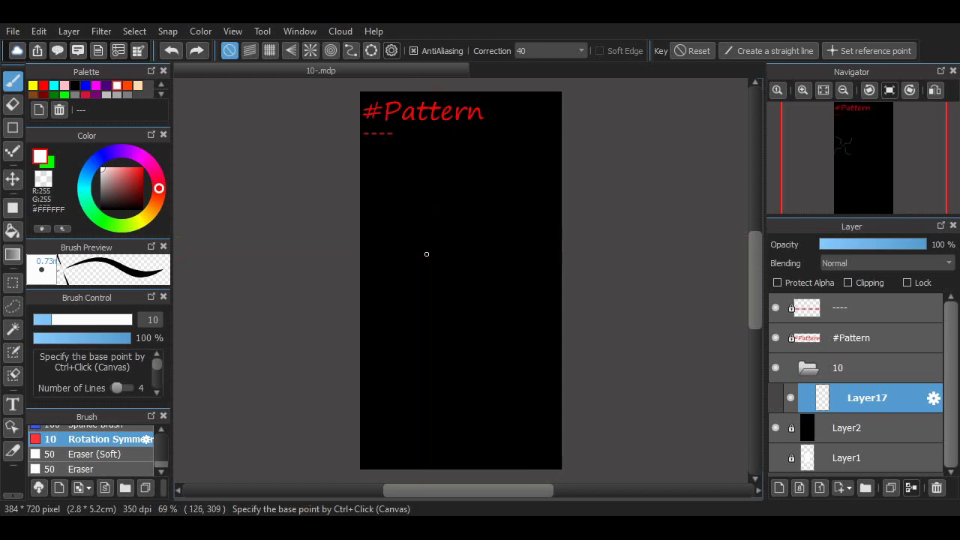
left_click_drag(426, 253, 465, 239)
key("ctrl+z")
key("ctrl+z")
left_click_drag(411, 248, 439, 236)
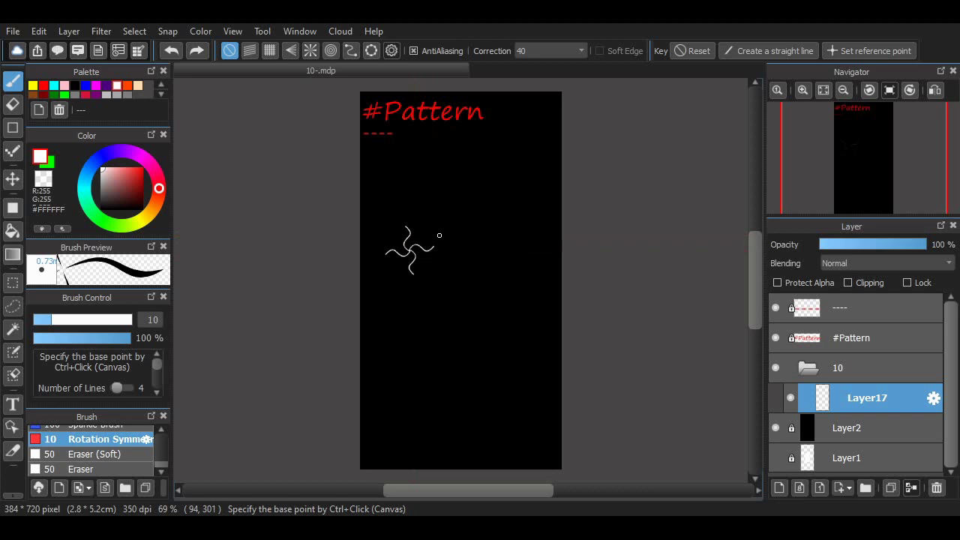
key("ctrl+z")
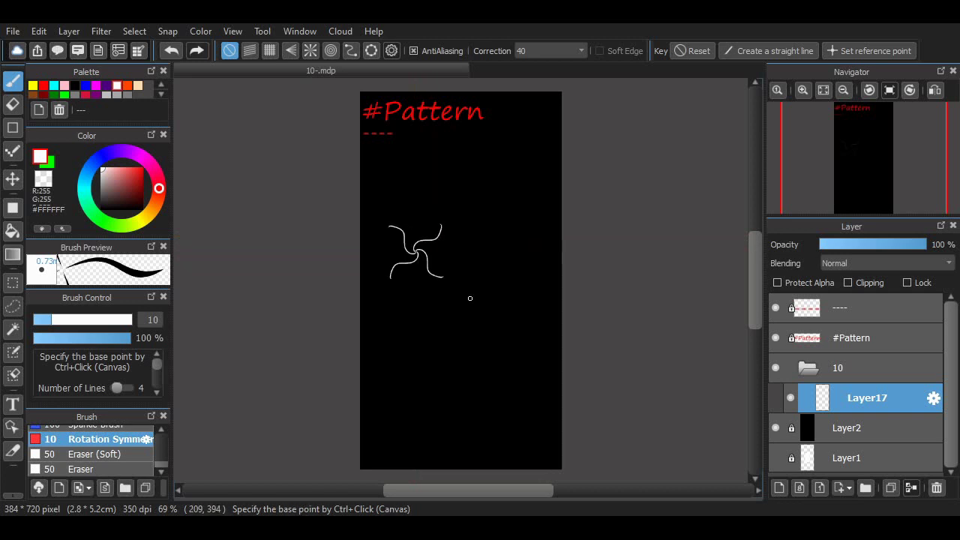
Step: Select the pinwheel, copy it onto a new layer and place the copy directly to its right
scroll(470, 299, "up", 3)
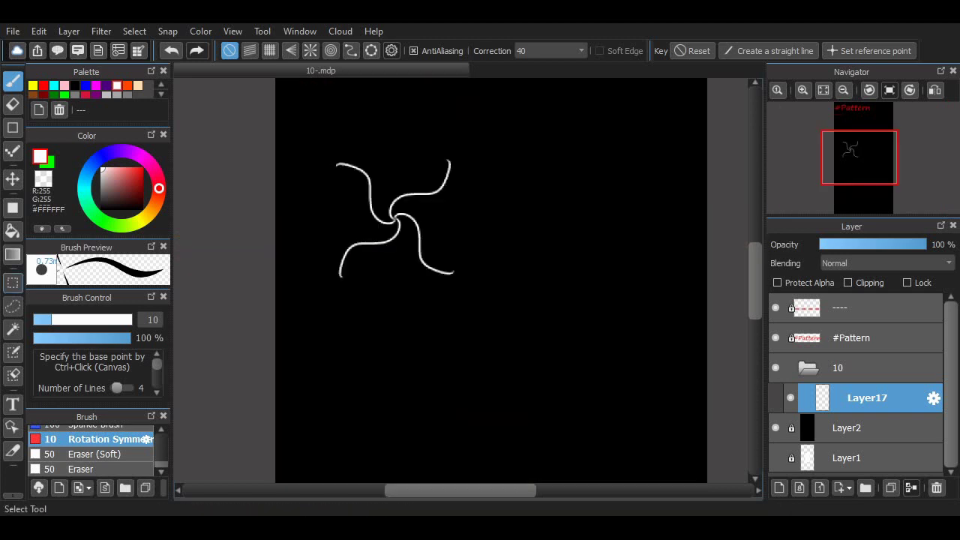
left_click(13, 282)
mouse_move(474, 145)
left_mouse_down()
mouse_move(291, 315)
mouse_move(326, 296)
left_mouse_up()
scroll(429, 292, "down", 1)
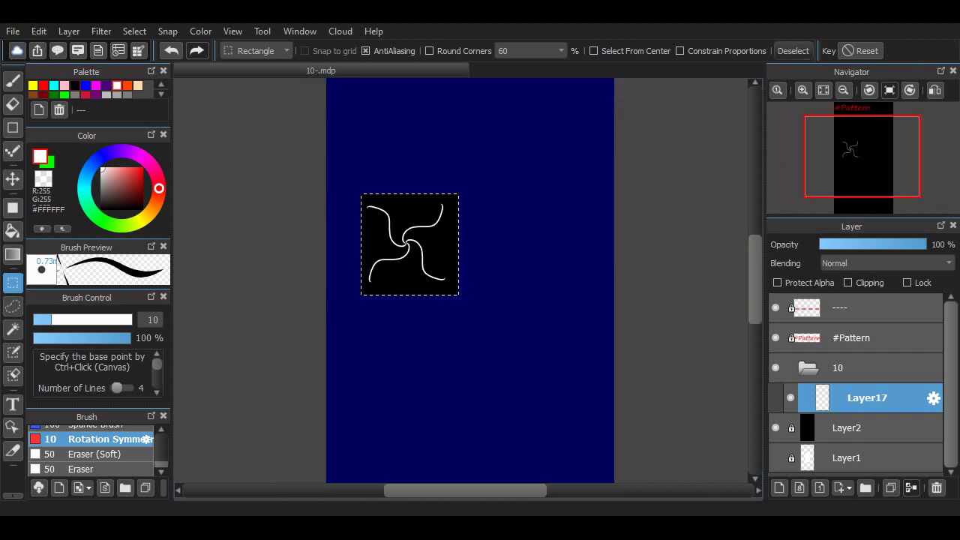
key("ctrl+v")
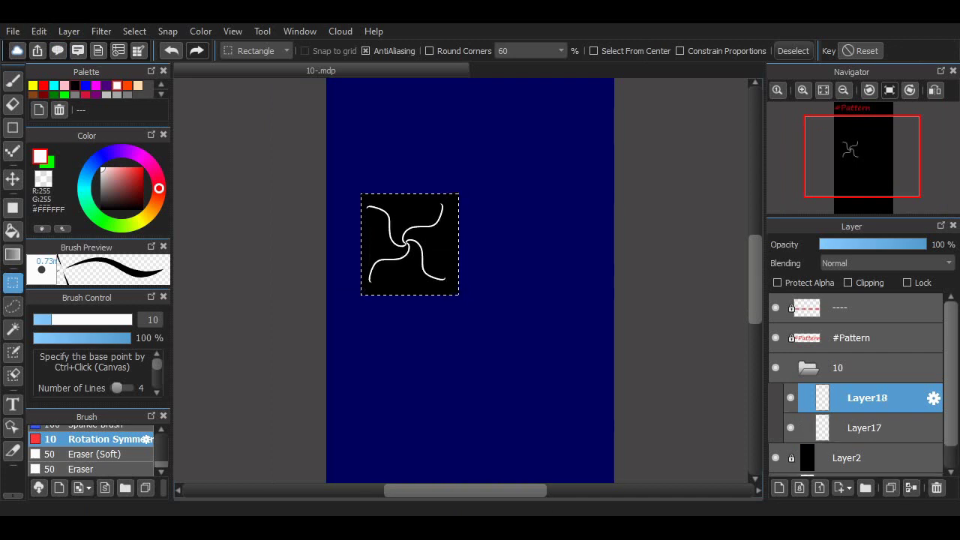
left_click(13, 179)
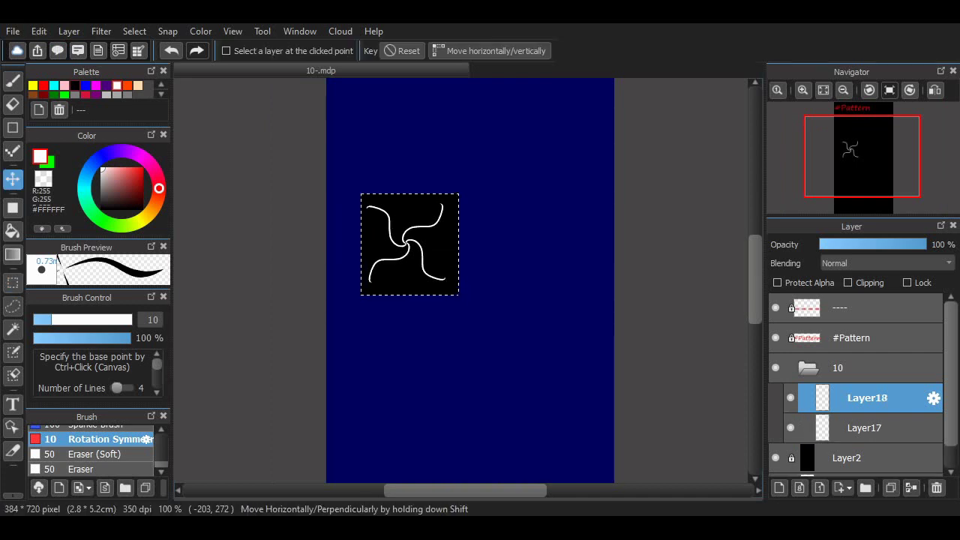
left_click_drag(407, 246, 487, 261)
Step: Clear the selection and merge the copied pinwheel's layer down into Layer17
left_click(13, 282)
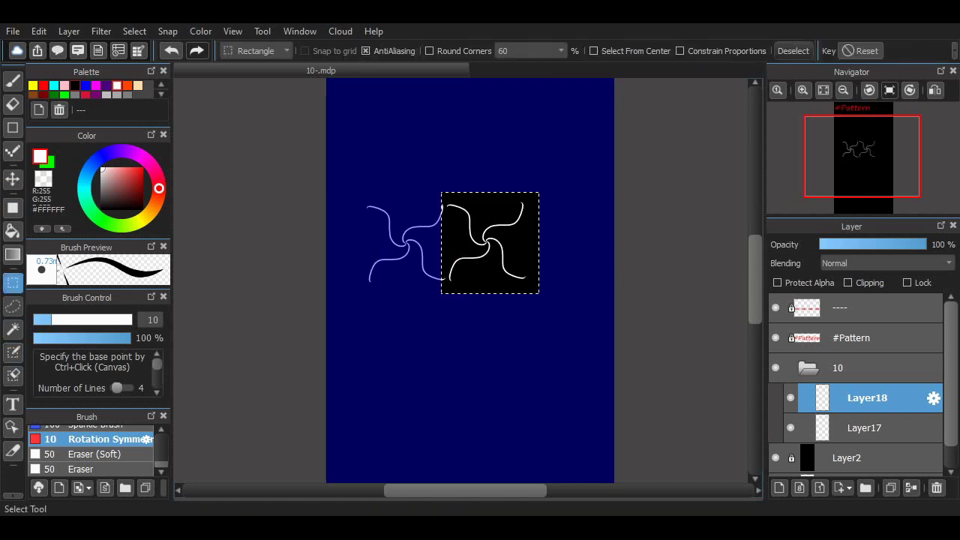
left_click(597, 320)
left_click(911, 487)
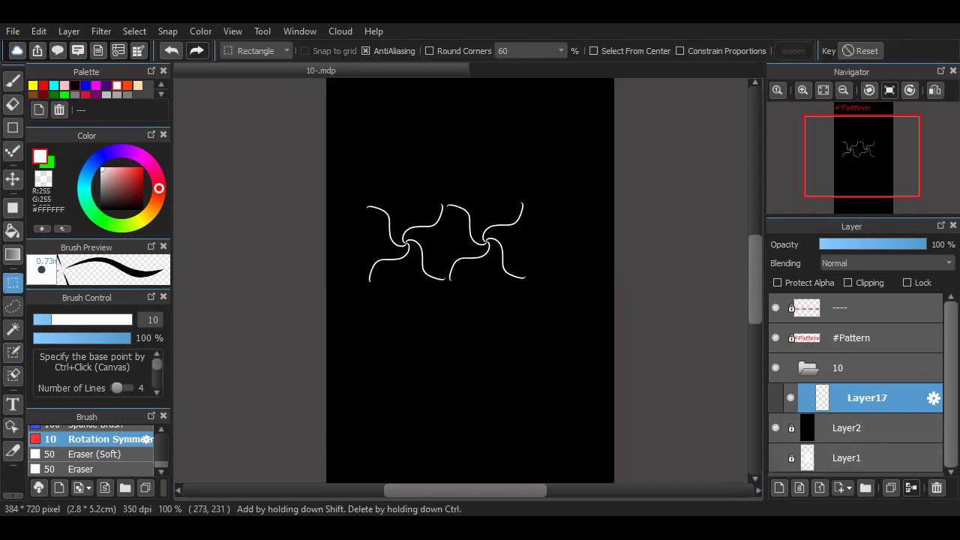
Step: Copy the row of two pinwheels directly below itself and merge the copy into Layer17
left_click_drag(531, 200, 356, 288)
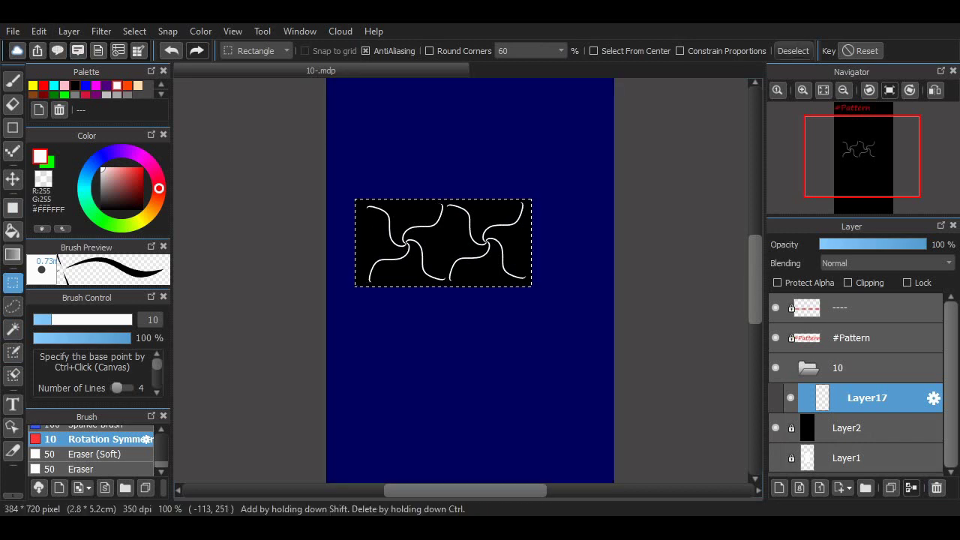
key("ctrl+v")
left_click(13, 179)
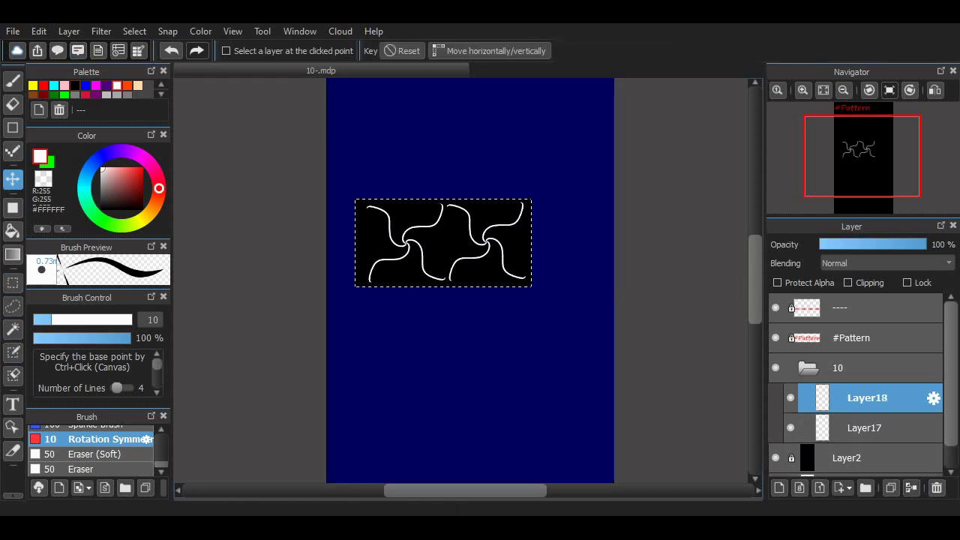
left_click_drag(428, 238, 443, 319)
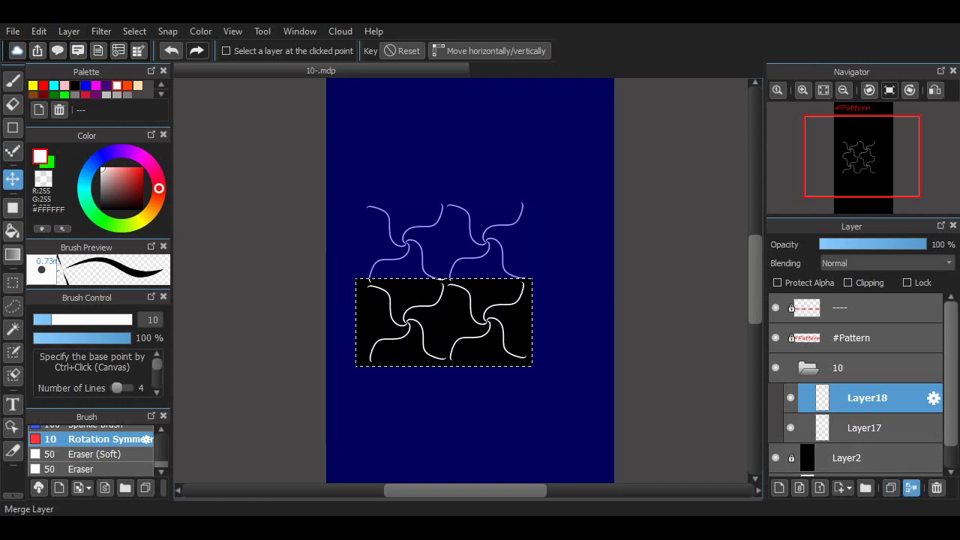
left_click(911, 487)
Step: Select the two-by-two pinwheel block and arrange it side by side with a copy on a new layer, under the heading
left_click(13, 282)
left_click_drag(529, 197, 352, 376)
scroll(383, 359, "down", 2)
scroll(417, 338, "up", 1)
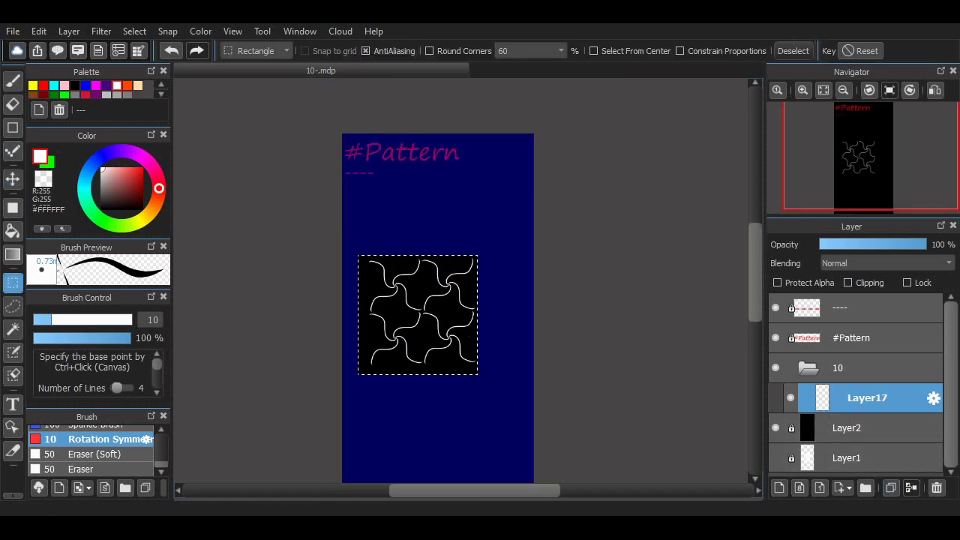
left_click(13, 180)
left_click_drag(422, 315, 520, 226)
key("ctrl+v")
scroll(498, 226, "down", 1)
scroll(470, 225, "up", 3)
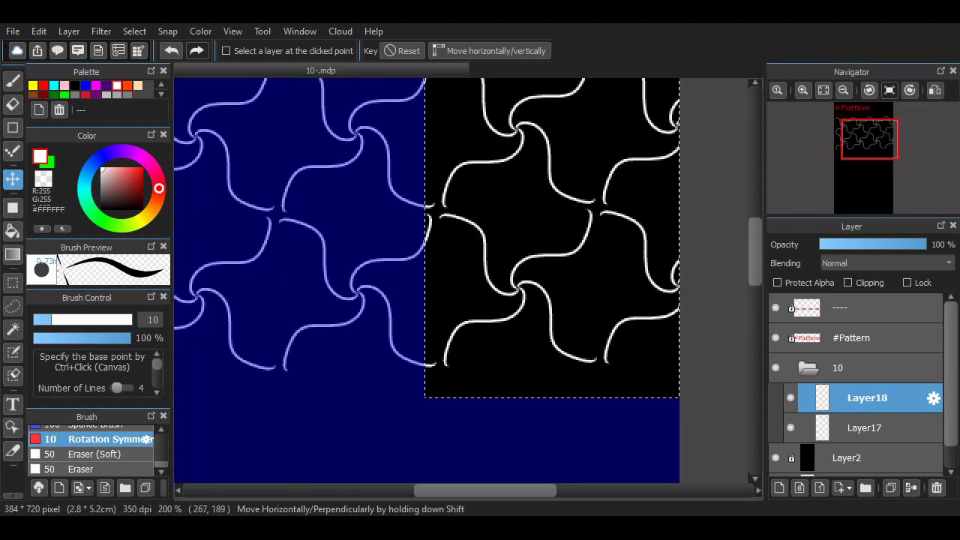
scroll(469, 234, "down", 3)
scroll(316, 255, "up", 1)
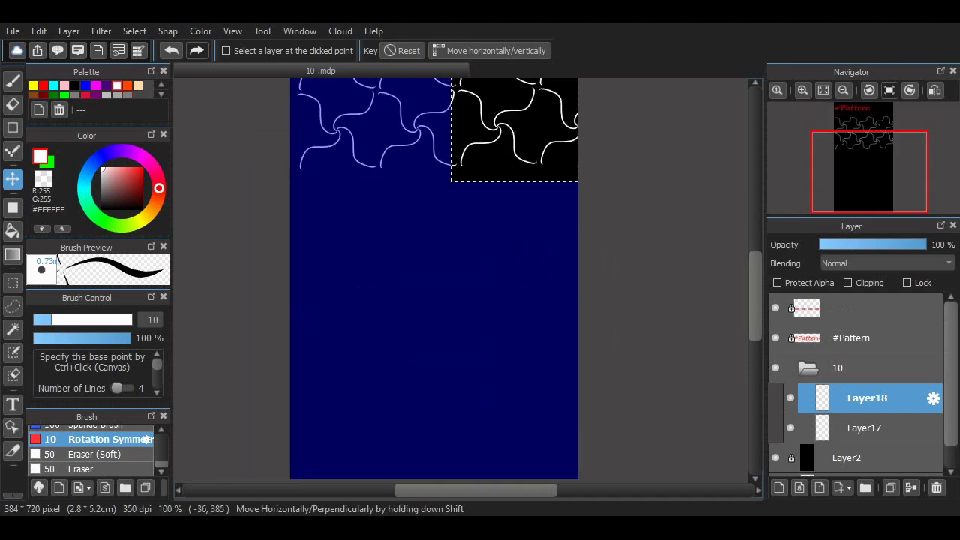
scroll(237, 233, "down", 2)
key("ctrl+v")
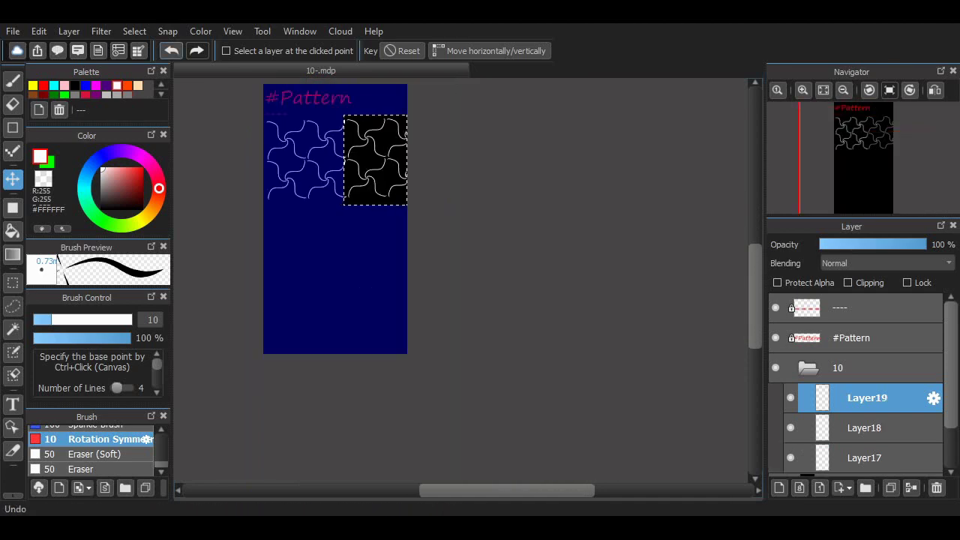
left_click(171, 51)
left_click(171, 50)
scroll(271, 170, "down", 1)
scroll(263, 167, "up", 4)
left_click_drag(307, 213, 298, 210)
left_click(854, 427)
left_click_drag(356, 269, 584, 263)
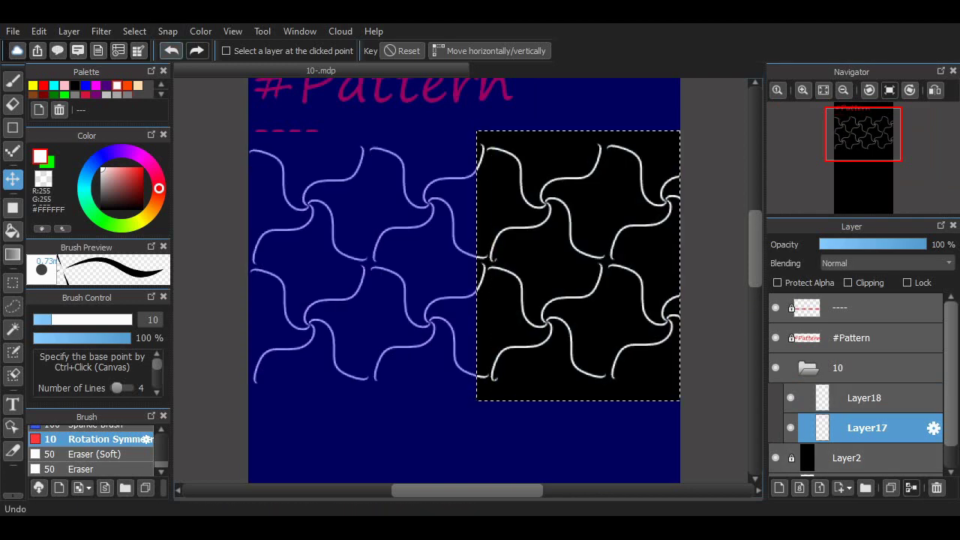
left_click(171, 51)
left_click(171, 50)
Step: Clear the selection, move Layer17's block directly to the right of Layer18's block, and merge the two layers
left_click(13, 283)
key("ctrl+d")
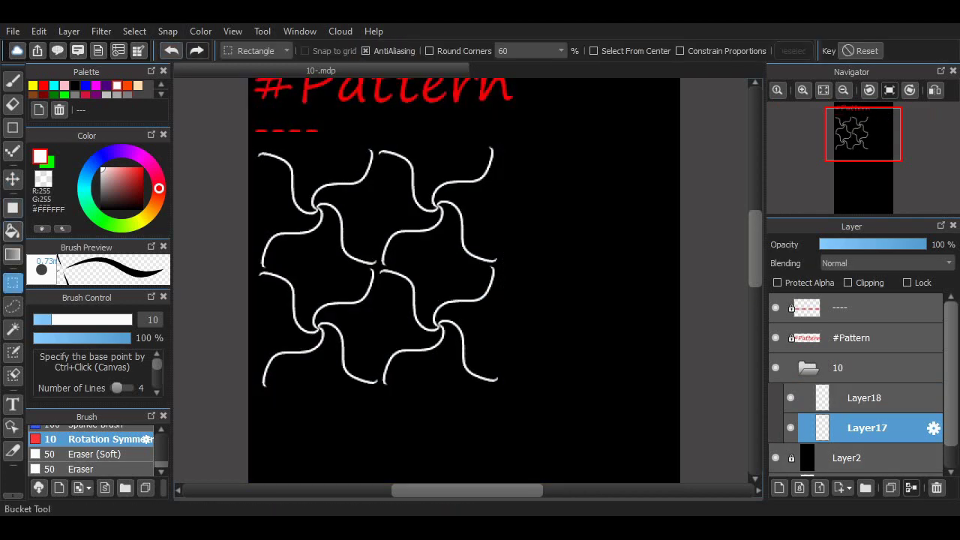
left_click(13, 180)
left_click_drag(374, 266, 607, 255)
left_click(864, 398)
scroll(601, 247, "down", 1)
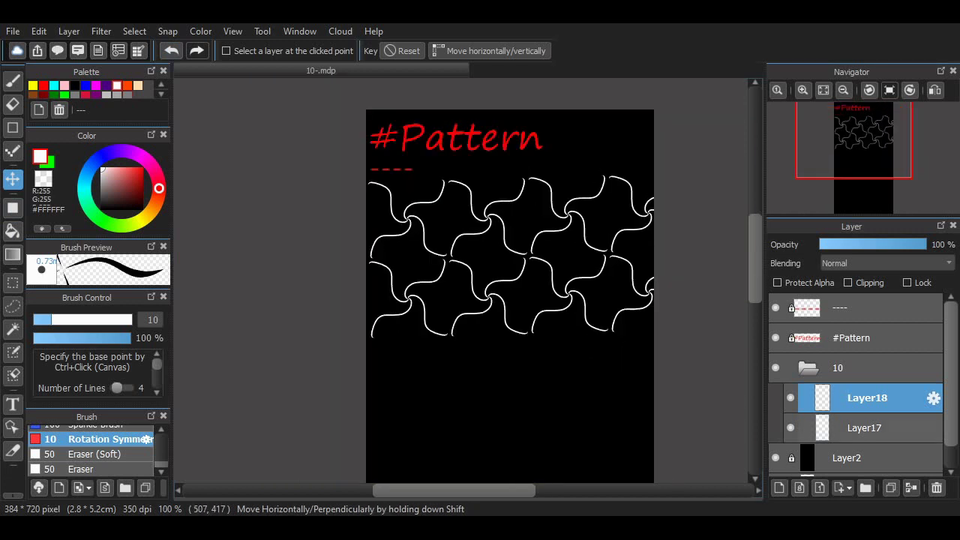
left_click(912, 488)
left_click_drag(585, 251, 402, 262)
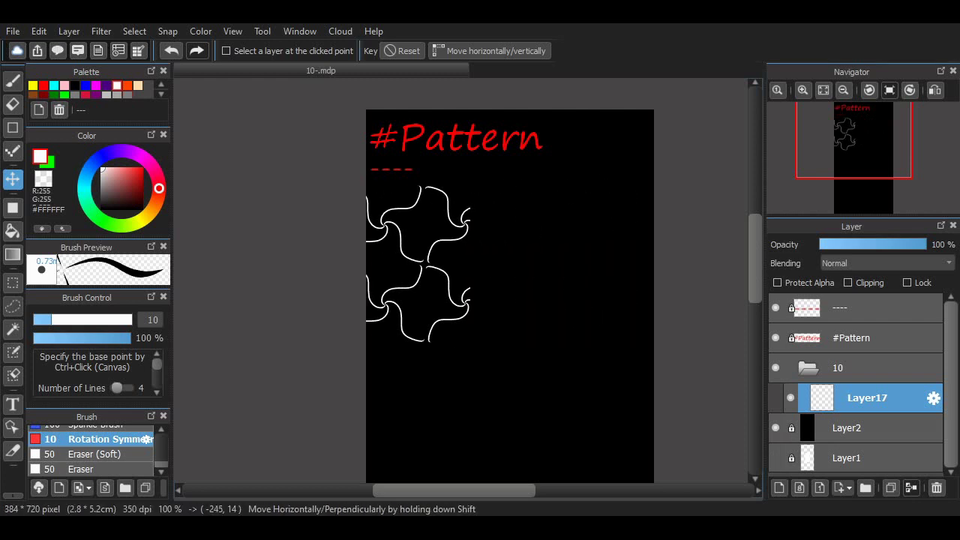
key("ctrl+z")
Step: Paste the two-by-two block on a new layer and align it directly under the left half of the pattern
left_click_drag(468, 406, 429, 407)
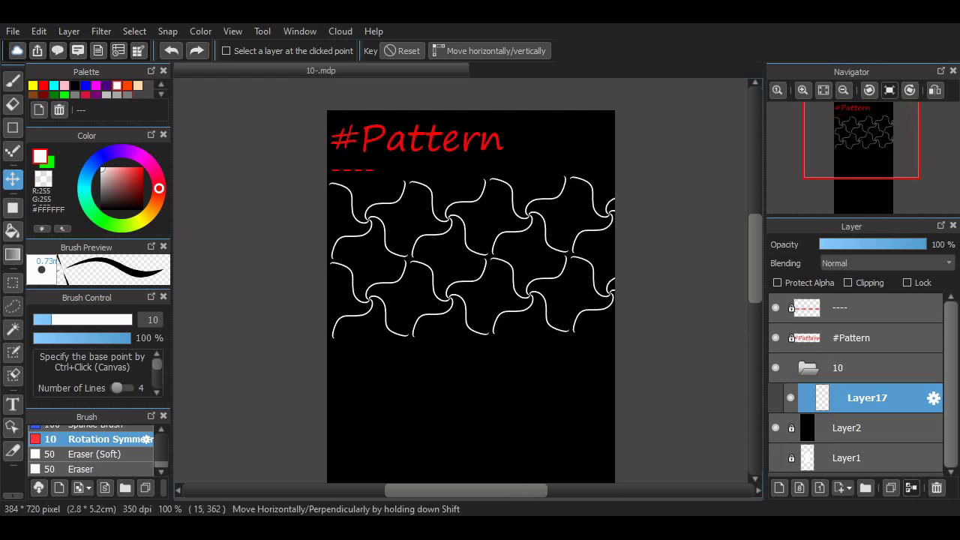
key("ctrl+v")
left_click_drag(413, 197, 406, 353)
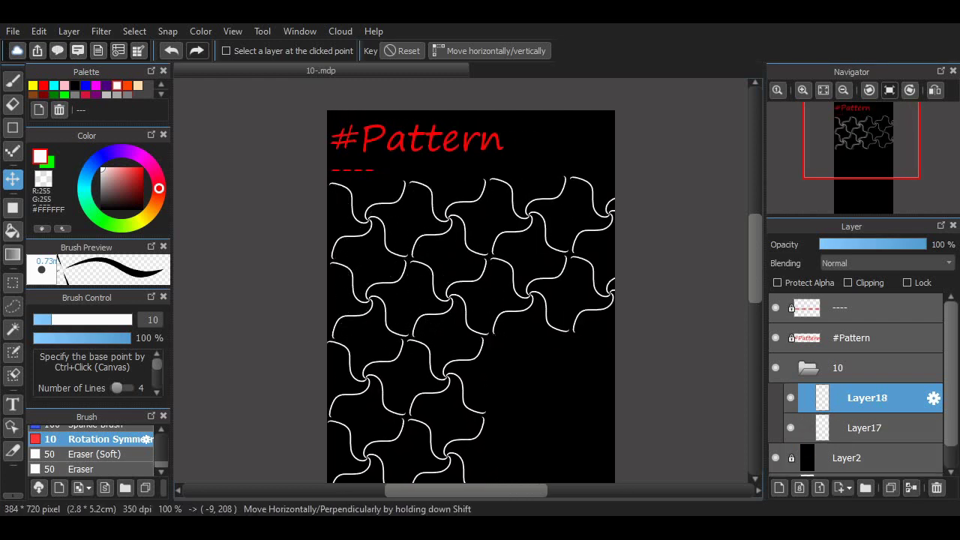
left_click_drag(449, 322, 454, 323)
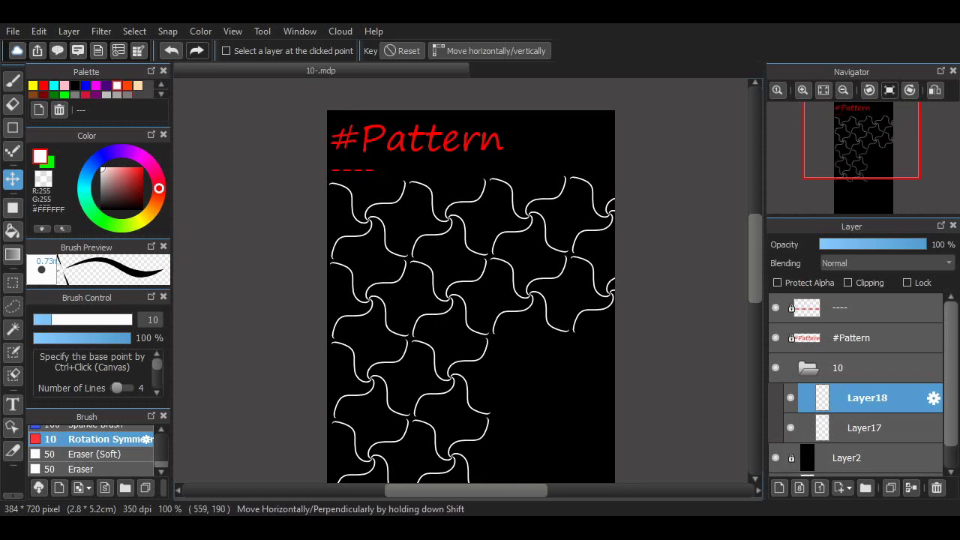
Step: Paste another two-by-two block and place it to fill the right half of the third and fourth rows
scroll(468, 278, "down", 3)
key("ctrl+v")
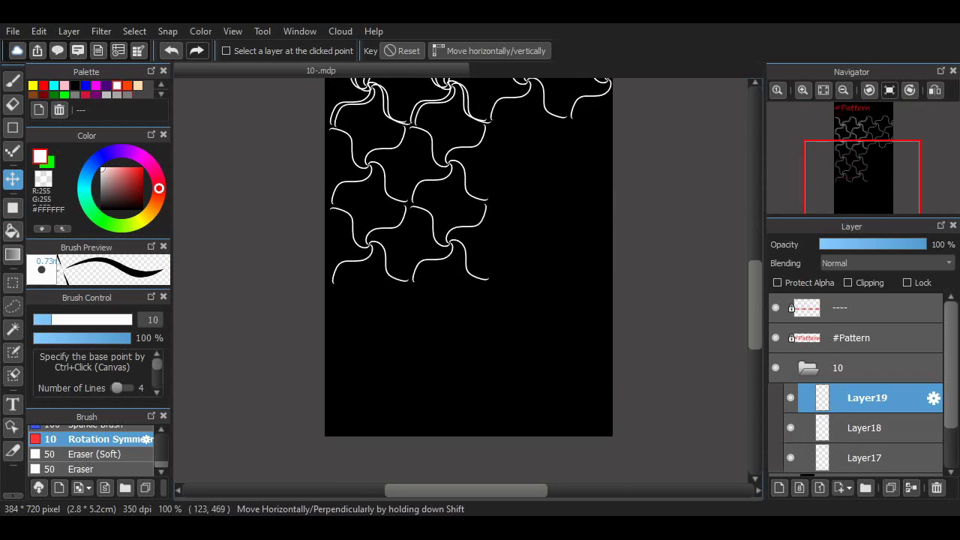
left_click_drag(415, 188, 572, 340)
Step: Paste another two-by-two block and align it under the left half of the fourth row
scroll(382, 308, "up", 1)
key("ctrl+v")
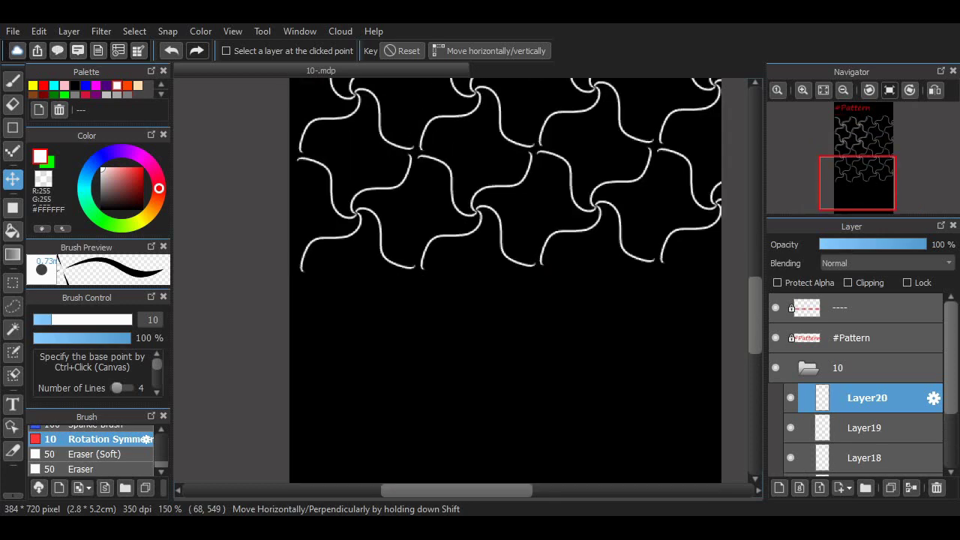
left_click_drag(366, 297, 375, 499)
left_click_drag(441, 133, 430, 404)
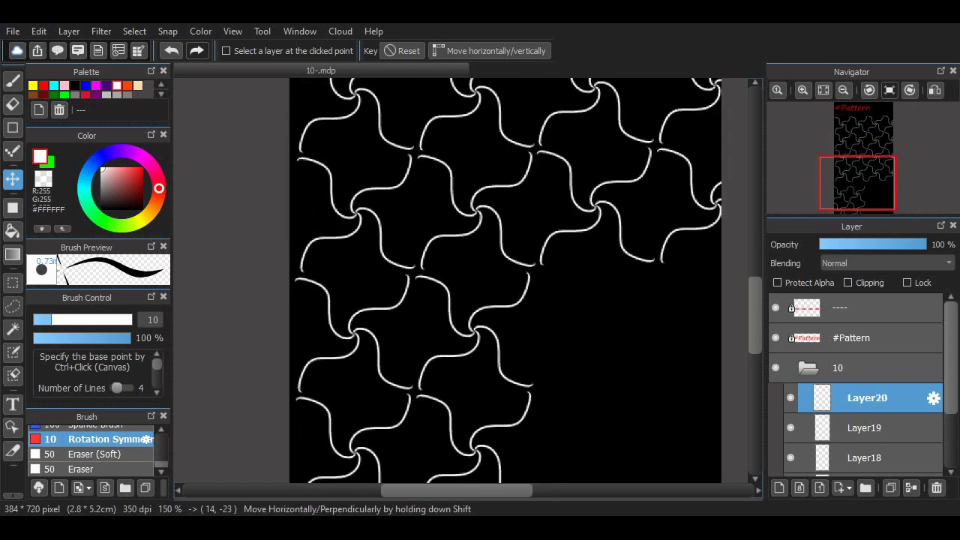
key("ctrl+z")
key("ctrl+z")
key("ctrl+z")
key("ctrl+y")
key("ctrl+y")
key("ctrl+y")
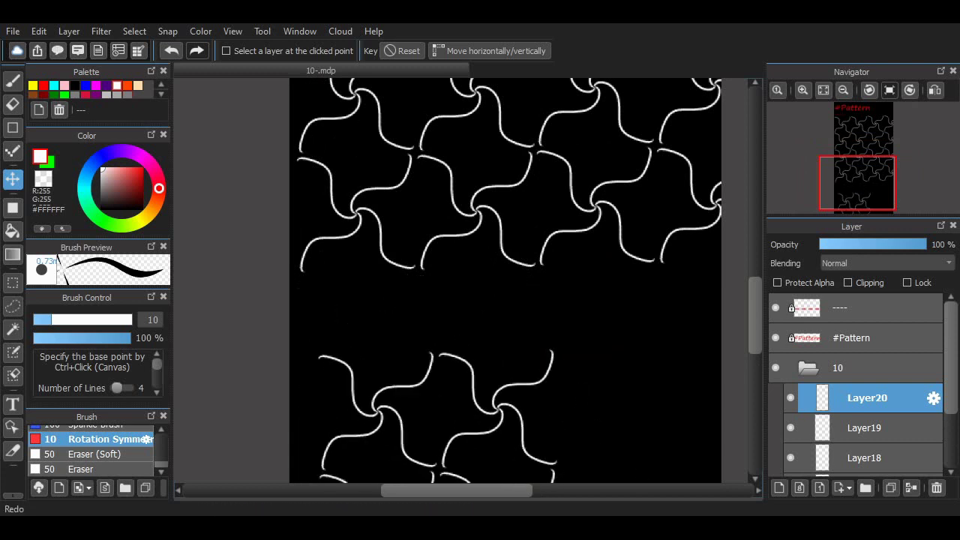
Step: Paste one more two-by-two block and place it to fill the right half of the fifth and sixth rows
key("ctrl+v")
left_click_drag(398, 120, 579, 361)
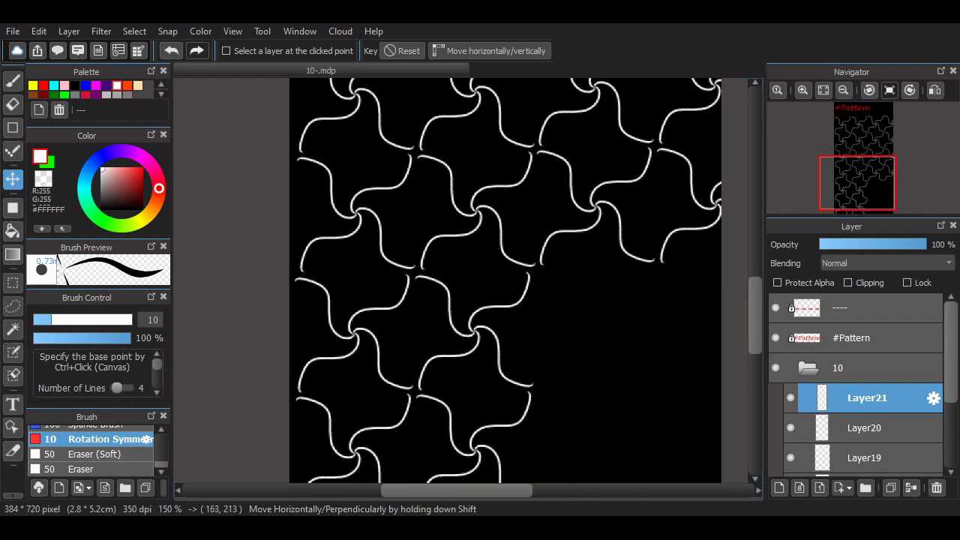
left_click_drag(525, 446, 554, 194)
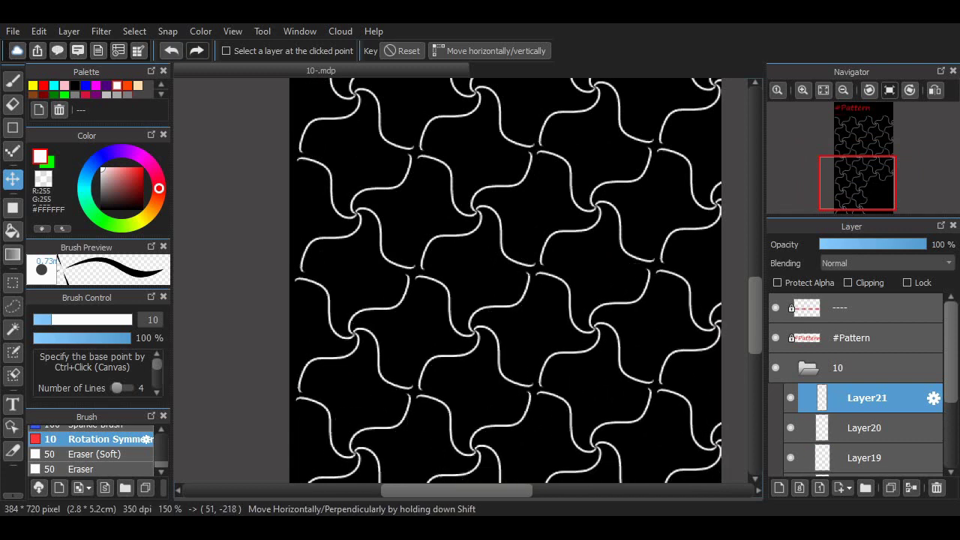
Step: Merge all the pasted pattern layers down into Layer17
scroll(575, 282, "down", 3)
scroll(594, 203, "up", 2)
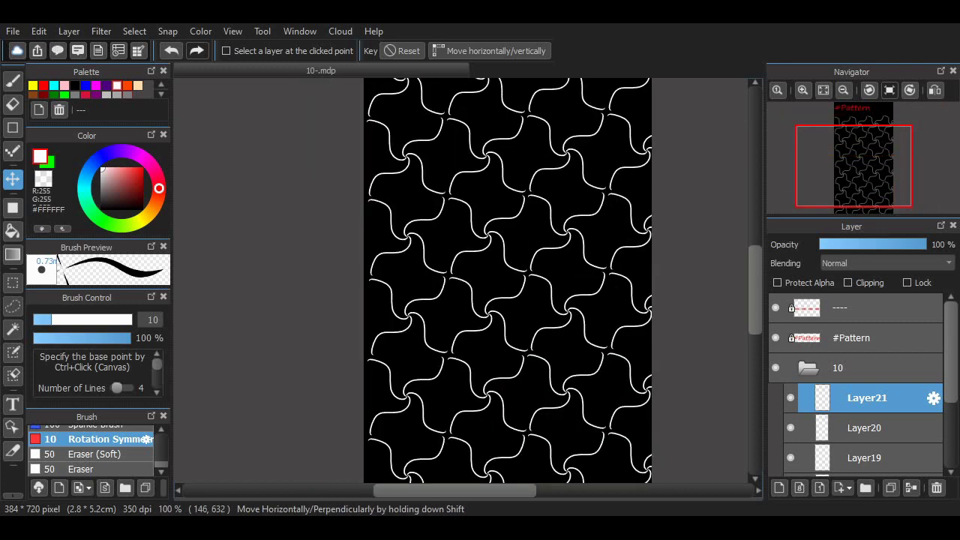
left_click_drag(437, 422, 410, 422)
key("ctrl+e")
key("ctrl+e")
key("ctrl+e")
key("ctrl+e")
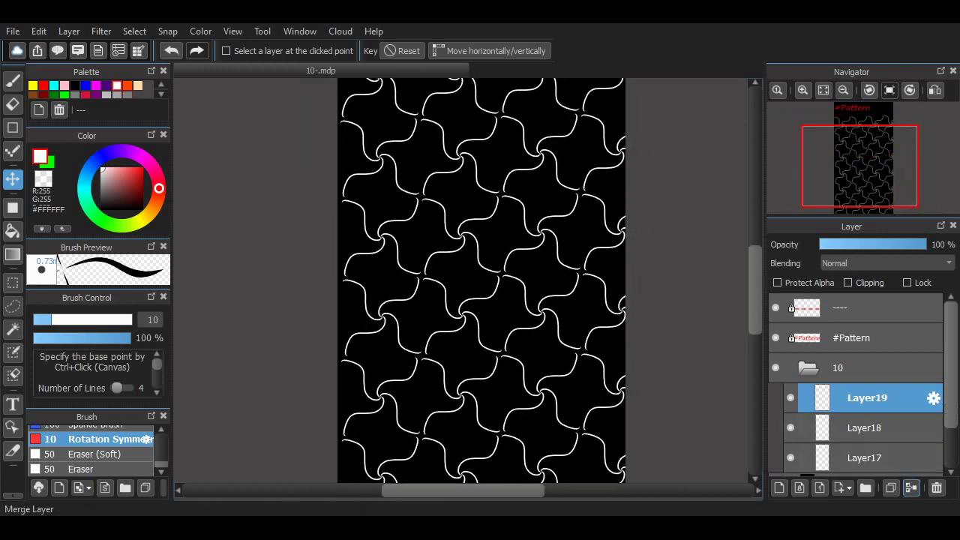
Step: Add a new empty layer above the merged pattern layer
scroll(480, 300, "up", 3)
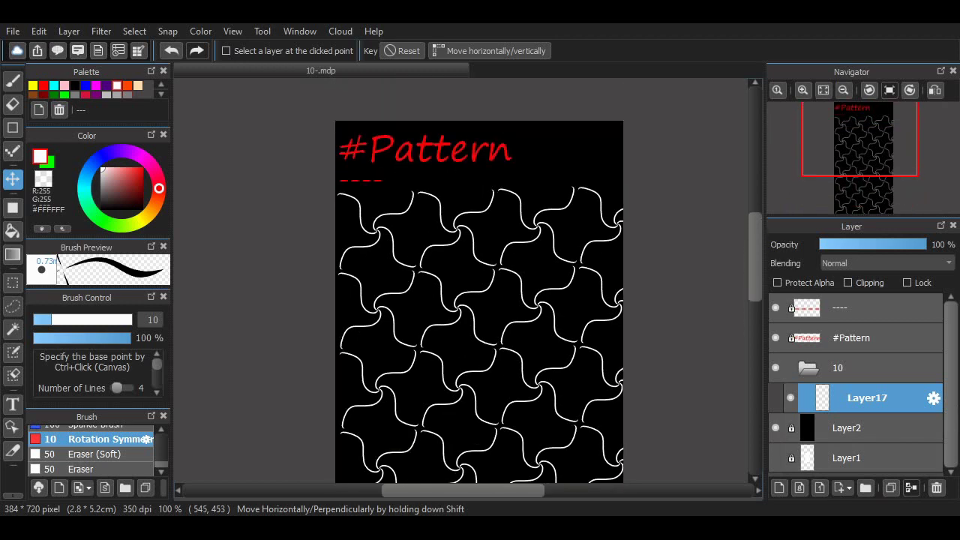
scroll(480, 299, "down", 3)
left_click(778, 487)
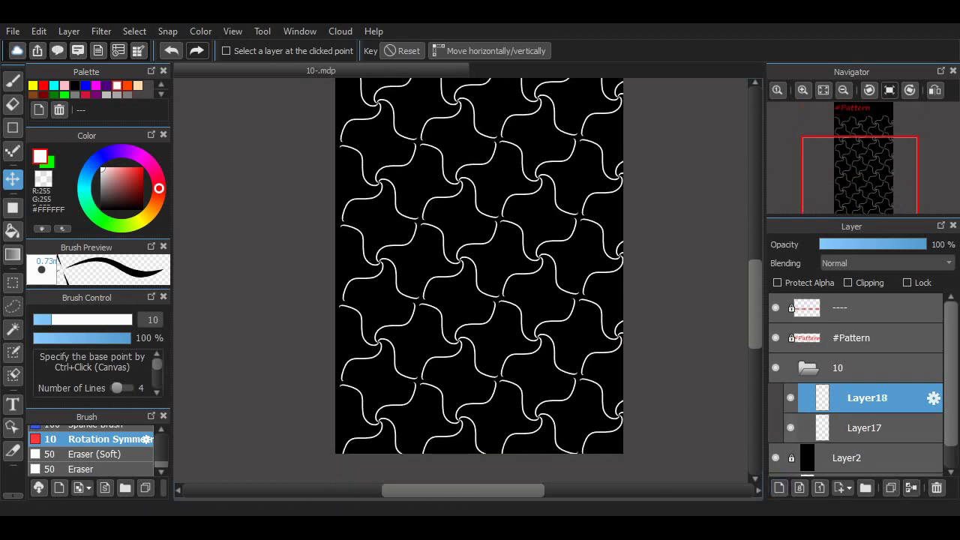
Step: Move pattern Layer17 above the empty Layer18 and make Layer18 the active layer
left_click(790, 428)
left_click(790, 428)
left_click_drag(864, 428, 865, 384)
left_click(867, 429)
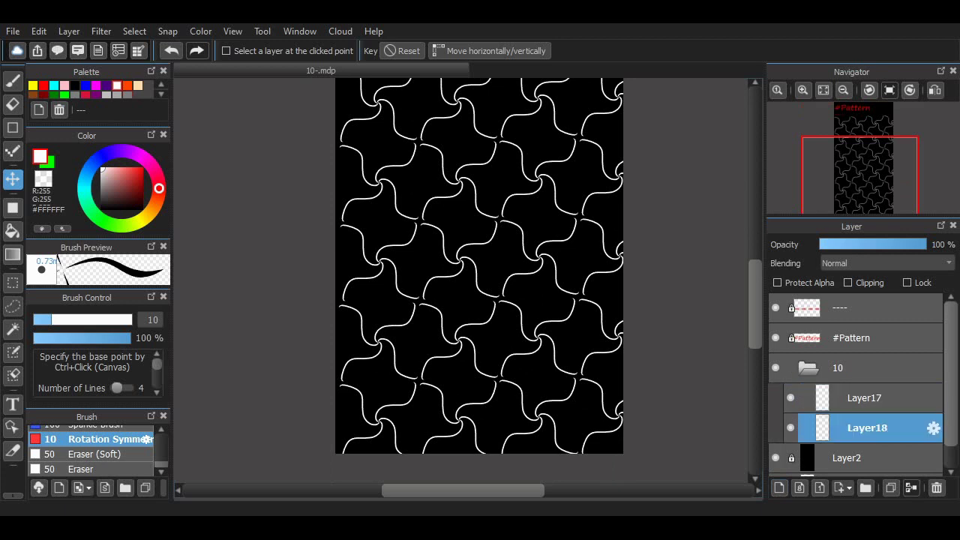
Step: Activate the Brush tool with blue (#0000FF) as the drawing color
left_click(86, 85)
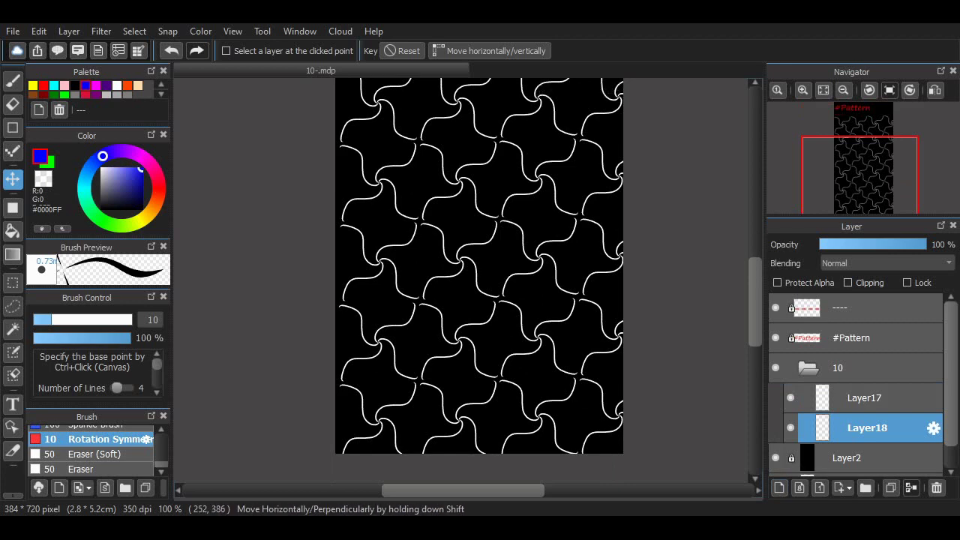
key("b")
left_click(791, 427)
left_click(790, 428)
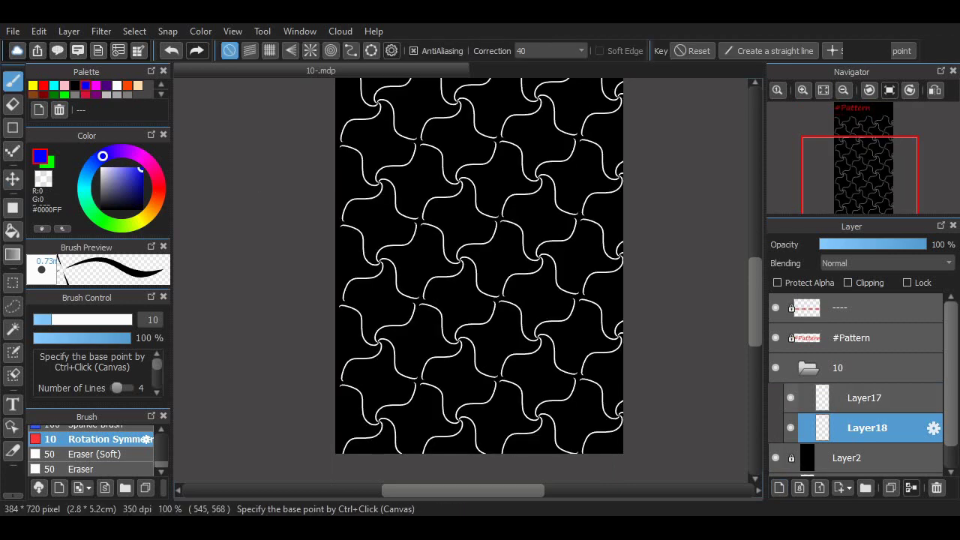
Step: Lock Layer17, lower its opacity to 59%, and return to Layer18
left_click(864, 398)
left_click(883, 244)
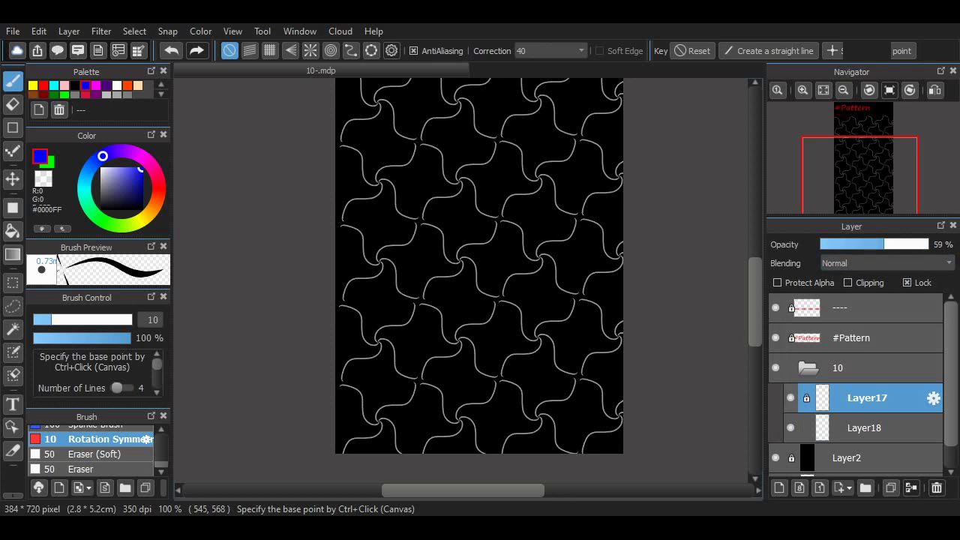
left_click(864, 428)
Step: Try a blue stroke with the Rotation Symmetry brush, undo it, and switch to the Pen (Sharp) brush at size 20
mouse_move(467, 236)
left_mouse_down()
mouse_move(504, 317)
mouse_move(558, 317)
left_mouse_up()
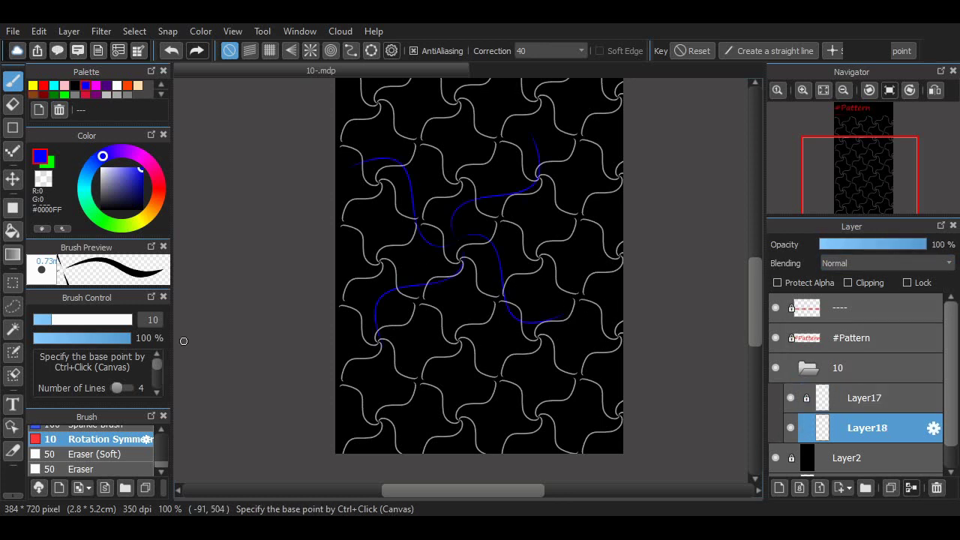
scroll(90, 450, "down", 3)
left_click(95, 462)
key("ctrl+z")
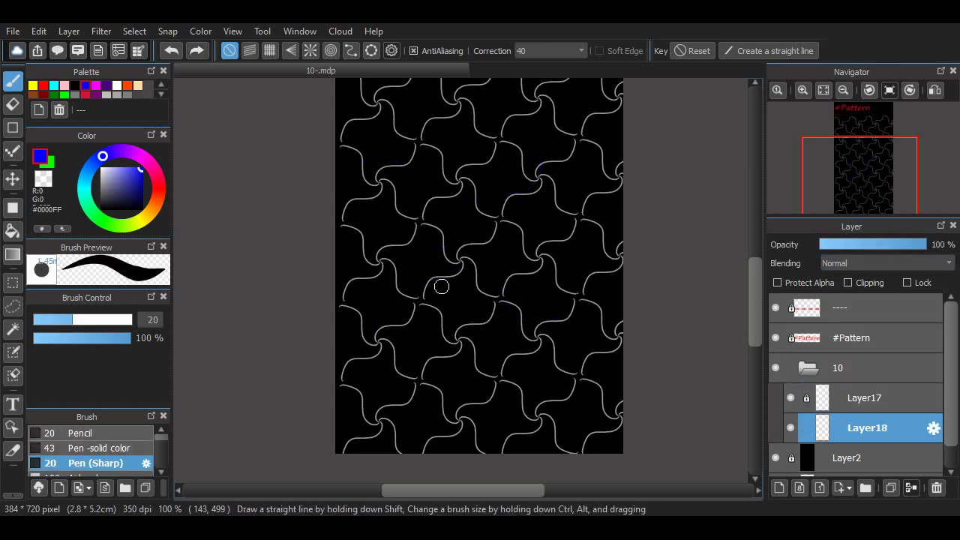
left_click_drag(440, 287, 590, 271)
key("ctrl+z")
scroll(745, 300, "up", 5)
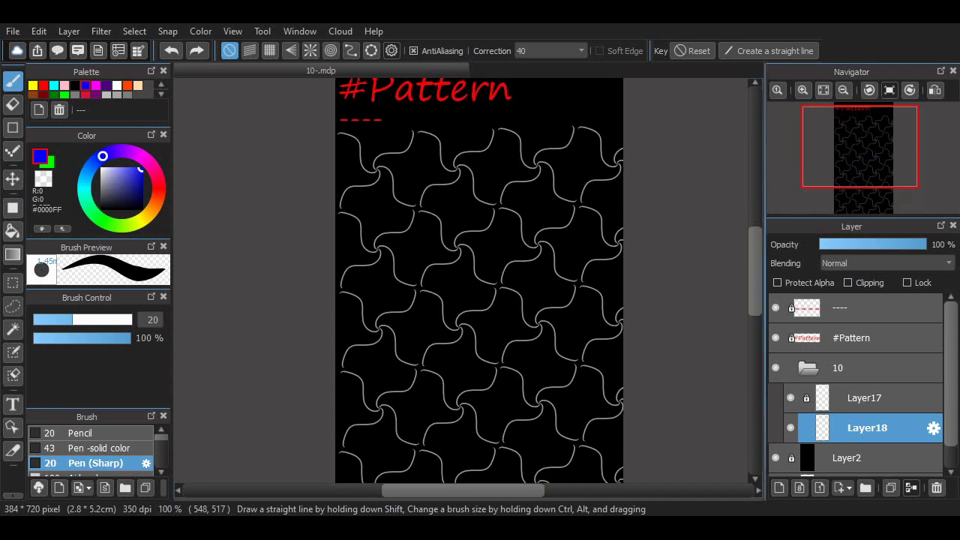
scroll(531, 268, "down", 3)
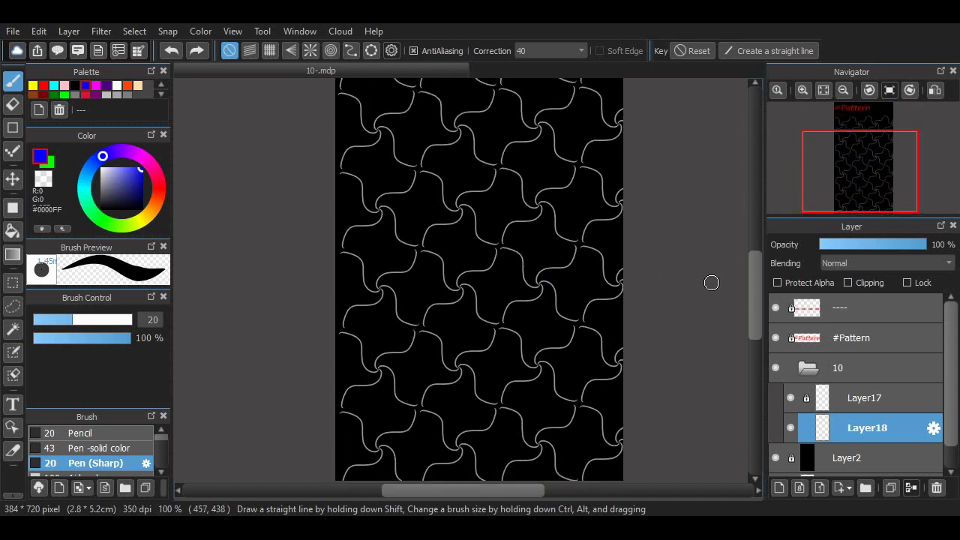
scroll(731, 282, "up", 2)
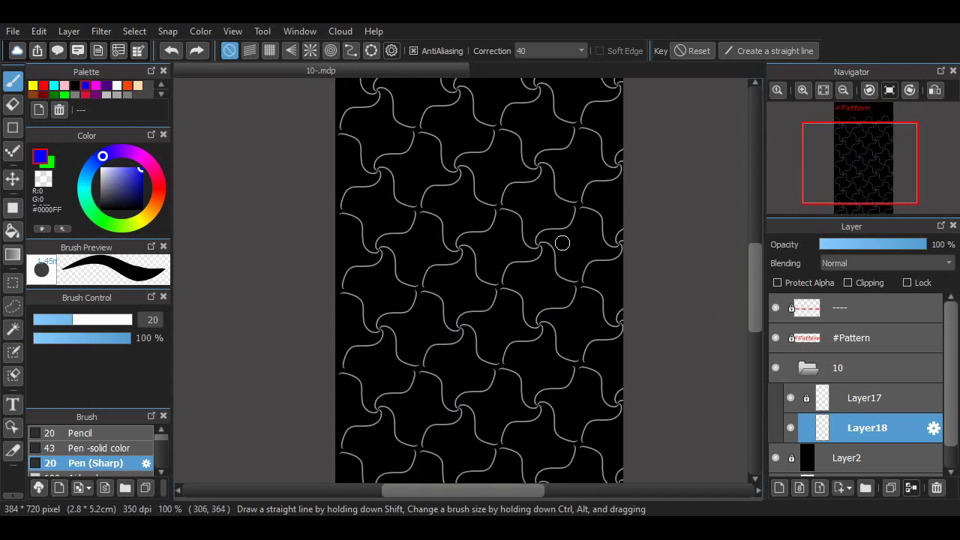
Step: Sketch a long curved blue neck line descending from the upper right, with an open oval head at its lower end mid-canvas
mouse_move(554, 129)
left_mouse_down()
mouse_move(563, 260)
mouse_move(494, 291)
mouse_move(509, 287)
mouse_move(460, 379)
left_mouse_up()
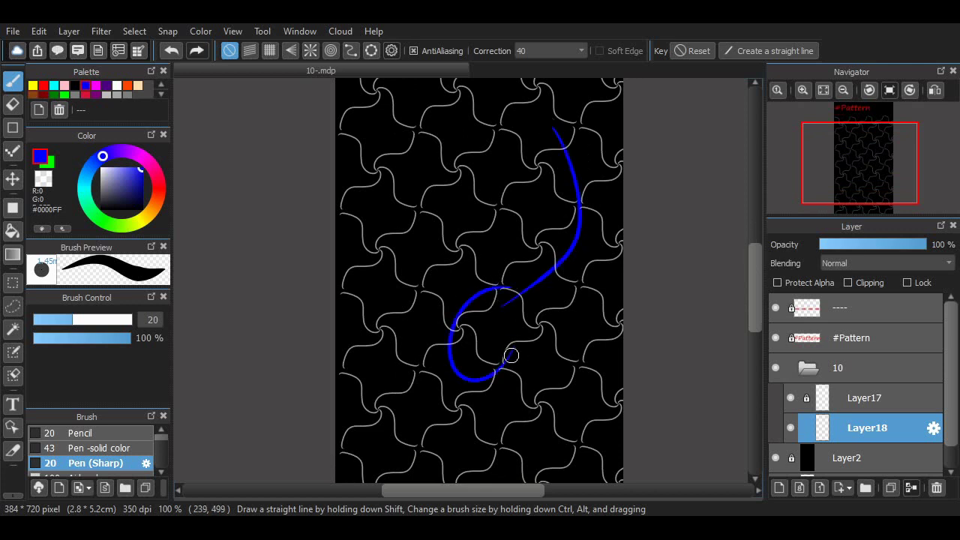
key("ctrl+z")
left_click_drag(491, 289, 515, 322)
key("ctrl+z")
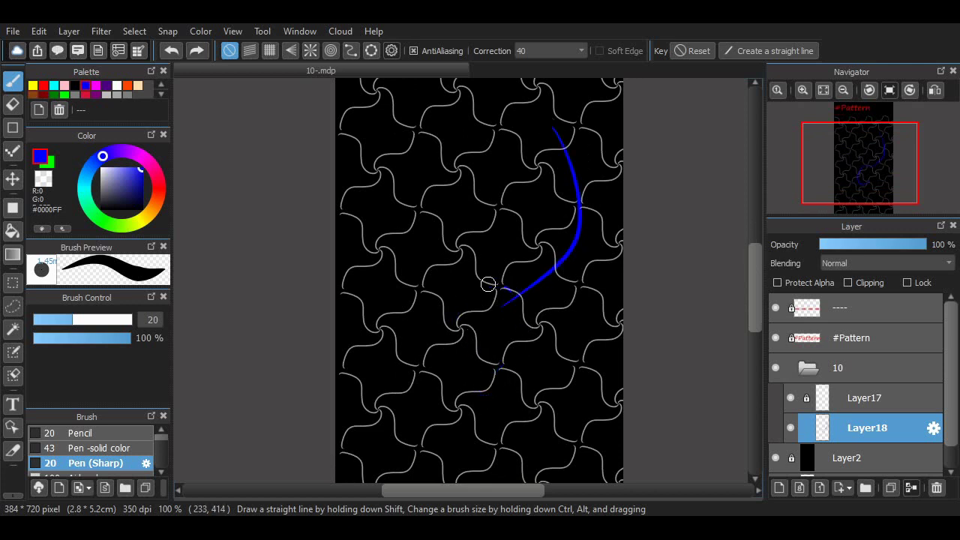
left_click_drag(488, 285, 522, 318)
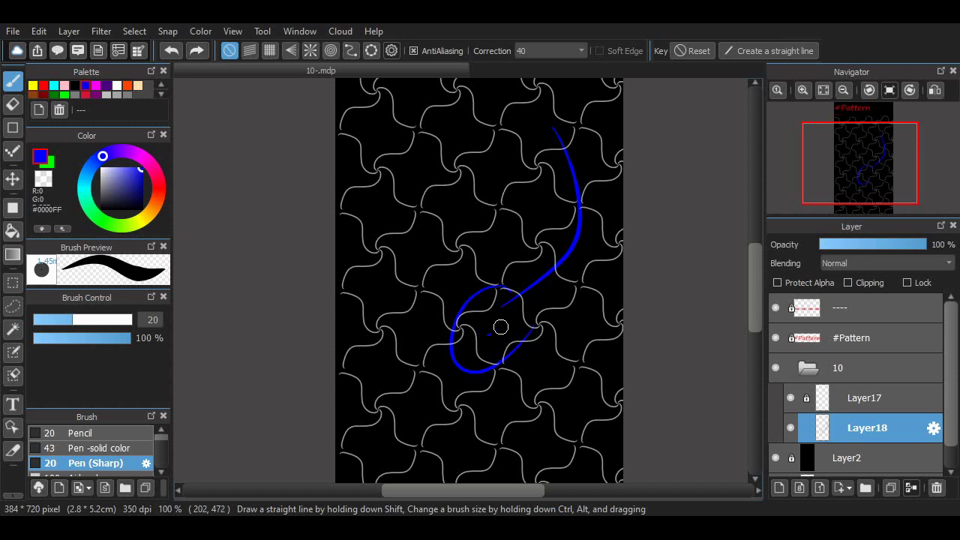
Step: Sketch a second curved neck line toward the left edge, ending in a pointed oval head with short slanted eye marks
left_click_drag(538, 160, 397, 269)
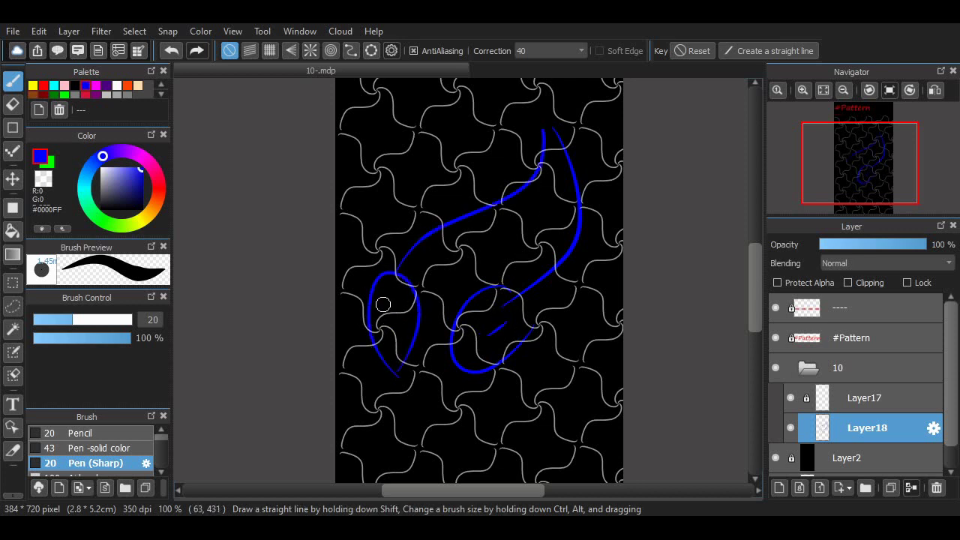
key("ctrl+z")
left_click_drag(393, 336, 415, 316)
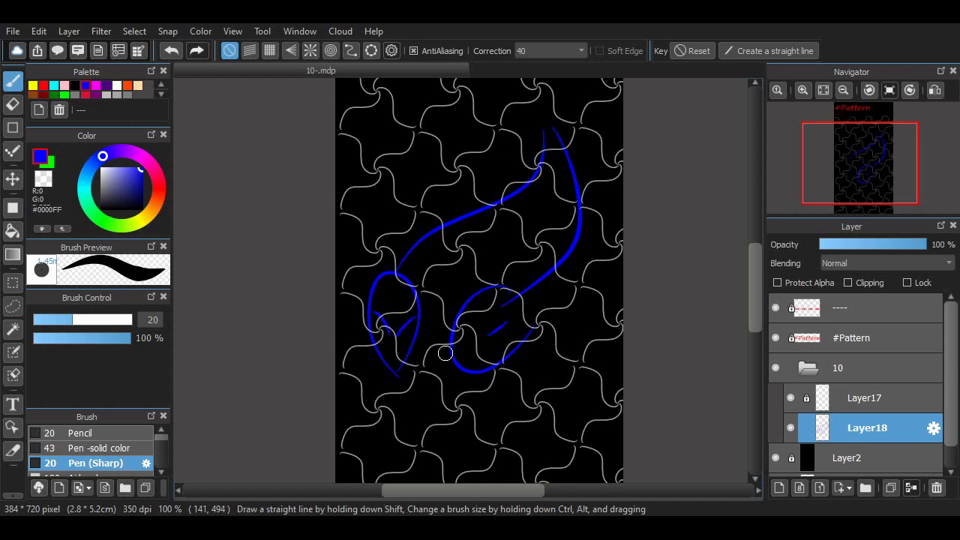
Step: Sketch a long body curve from the top of the necks along the right edge, bending inward near the canvas bottom
left_click_drag(579, 201, 583, 389)
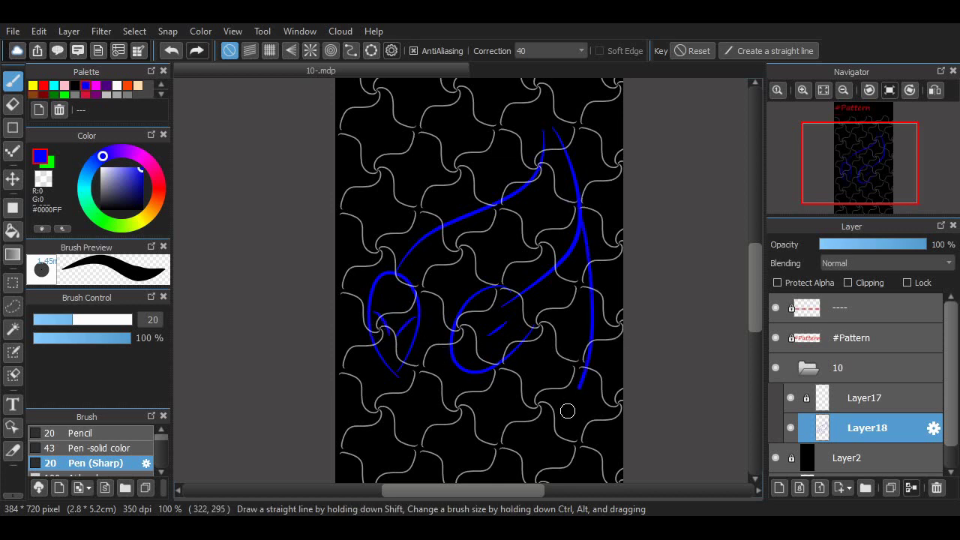
key("ctrl+z")
scroll(596, 298, "up", 3)
scroll(596, 298, "down", 3)
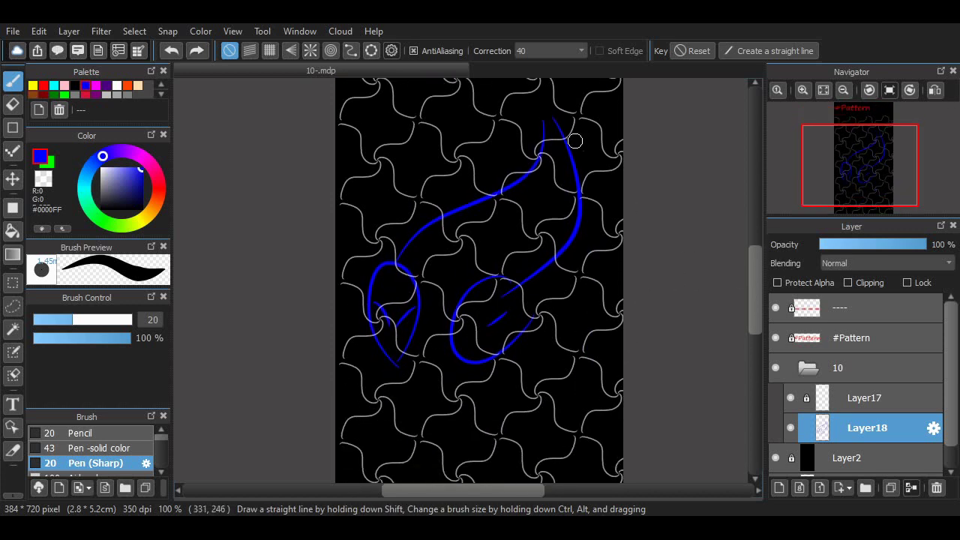
mouse_move(557, 129)
left_mouse_down()
mouse_move(605, 305)
mouse_move(507, 455)
left_mouse_up()
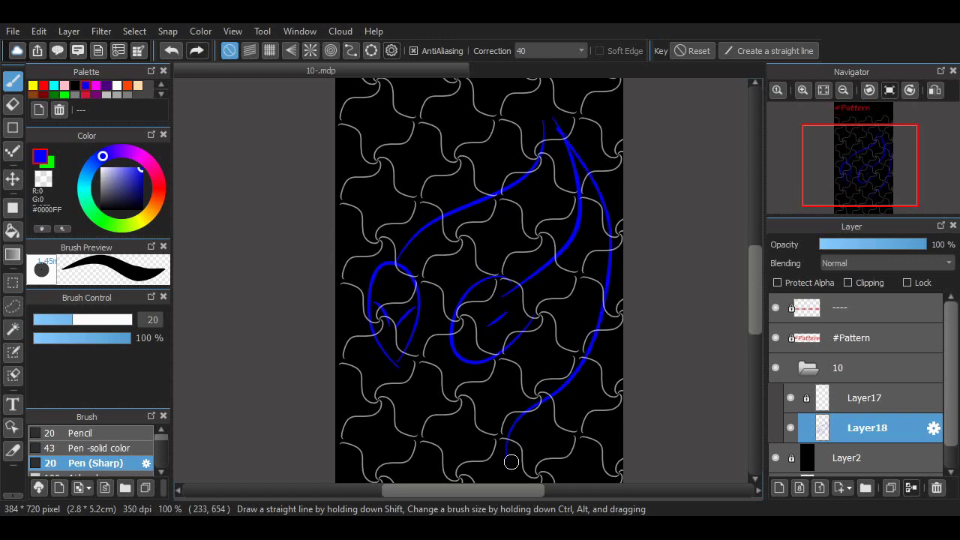
Step: Sketch two curved blue lines running from the neck junction up to the canvas's right edge
scroll(743, 310, "up", 4)
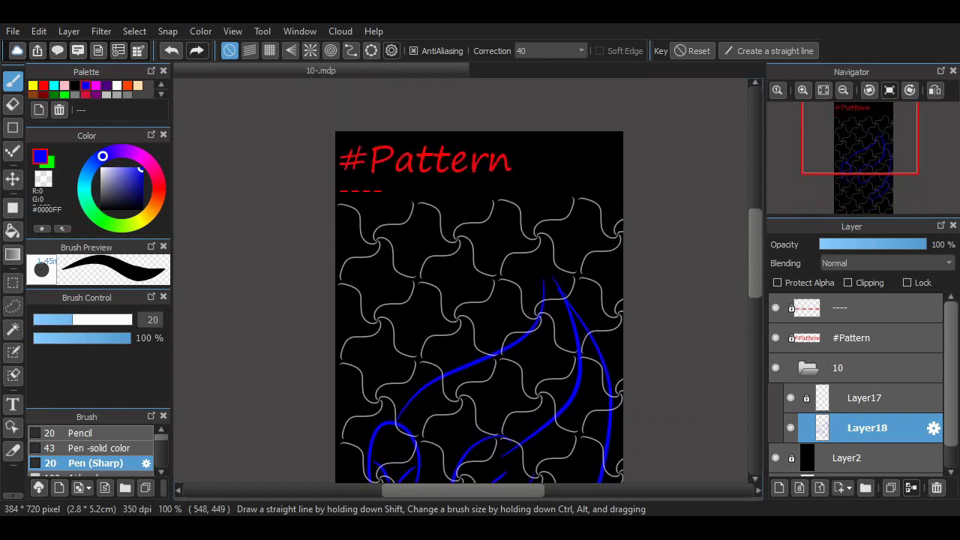
scroll(743, 310, "down", 4)
scroll(541, 268, "up", 3)
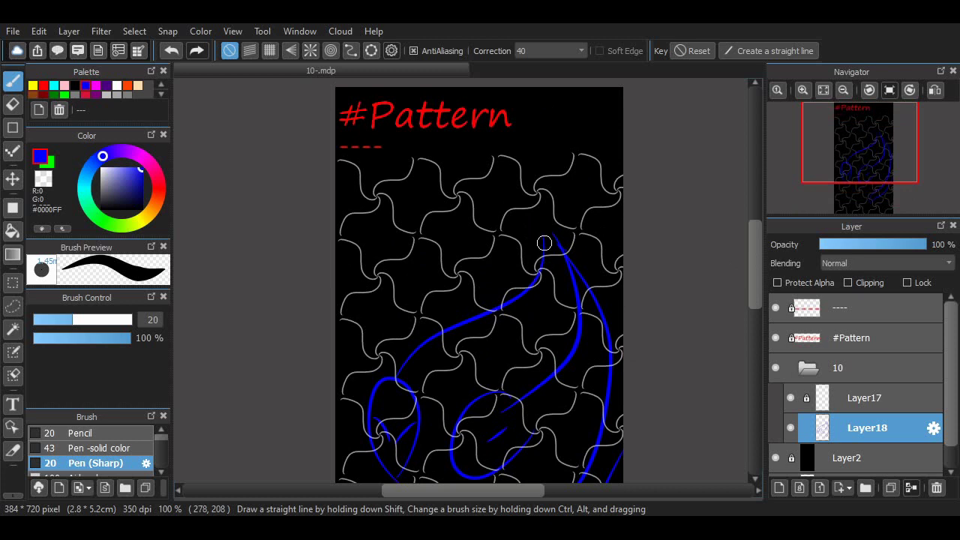
left_click_drag(605, 164, 618, 162)
key("ctrl+z")
left_click_drag(542, 230, 671, 138)
scroll(743, 259, "down", 2)
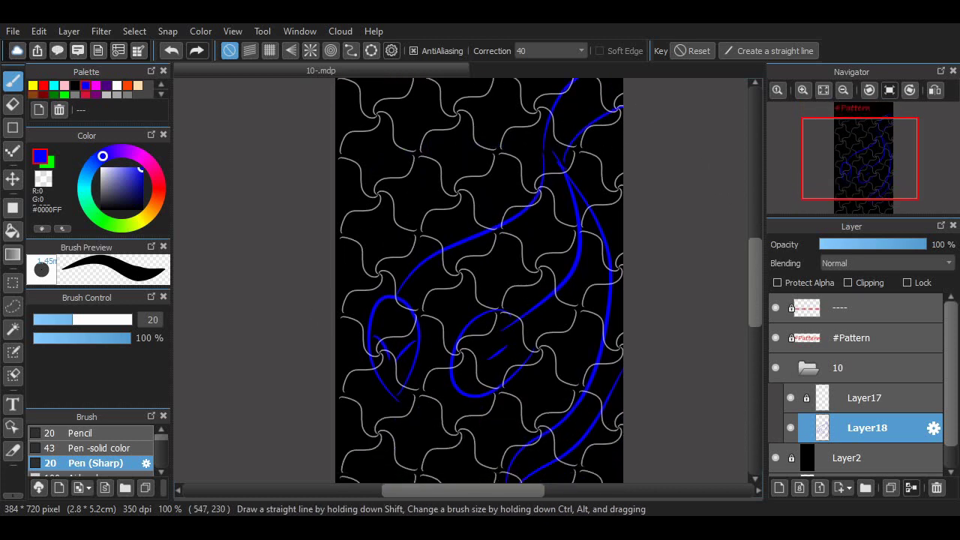
Step: Sketch a third neck branching left from the junction, ending in a tilted oval head with an eye mark beneath the heading
scroll(733, 219, "up", 4)
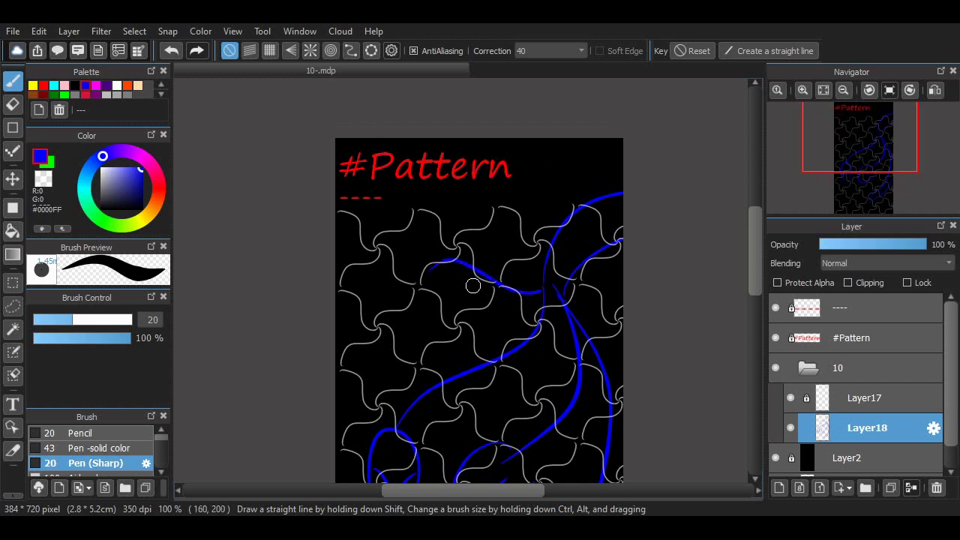
key("ctrl+z")
mouse_move(544, 288)
left_mouse_down()
mouse_move(495, 287)
mouse_move(447, 262)
left_mouse_up()
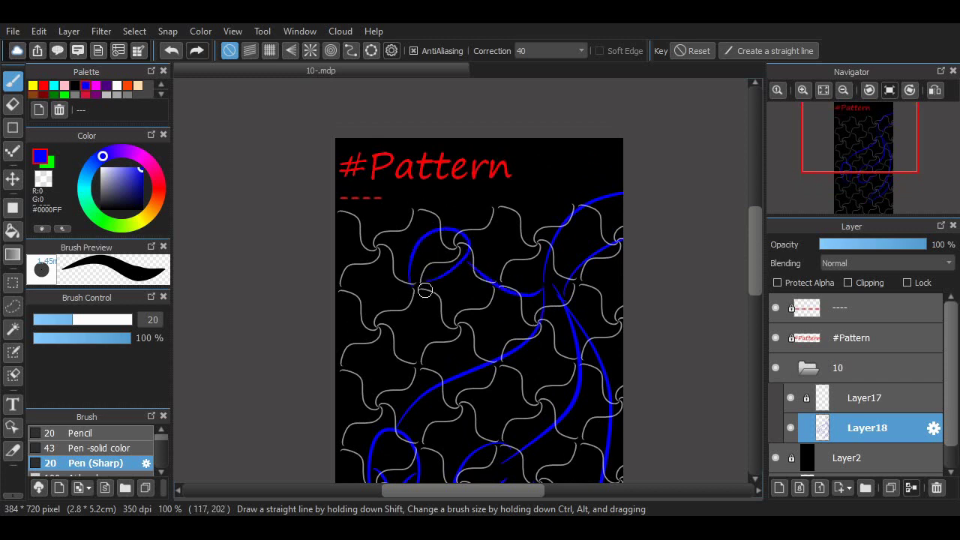
key("ctrl+z")
key("ctrl+z")
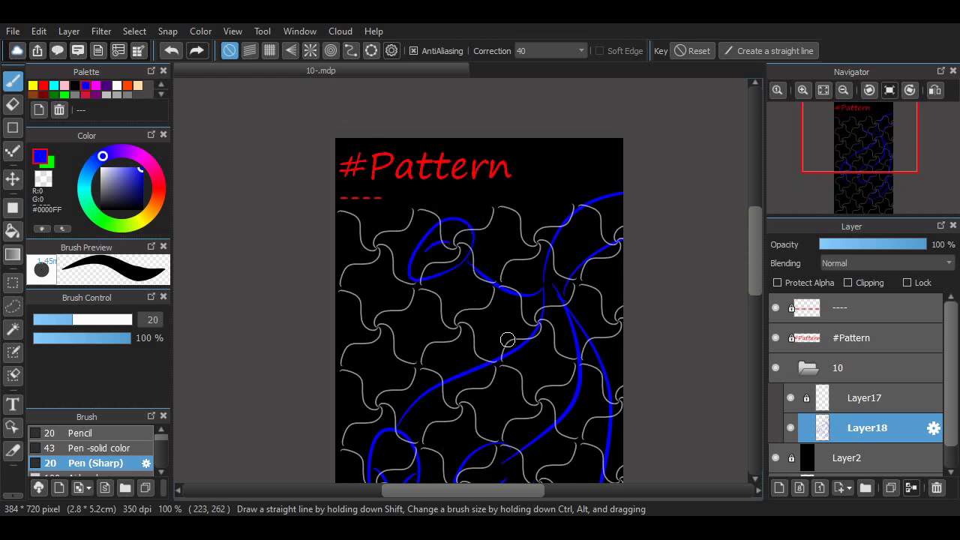
Step: Add pointed ears to the three sketched heads and a sharp spike below the body at the lower right
scroll(742, 276, "down", 5)
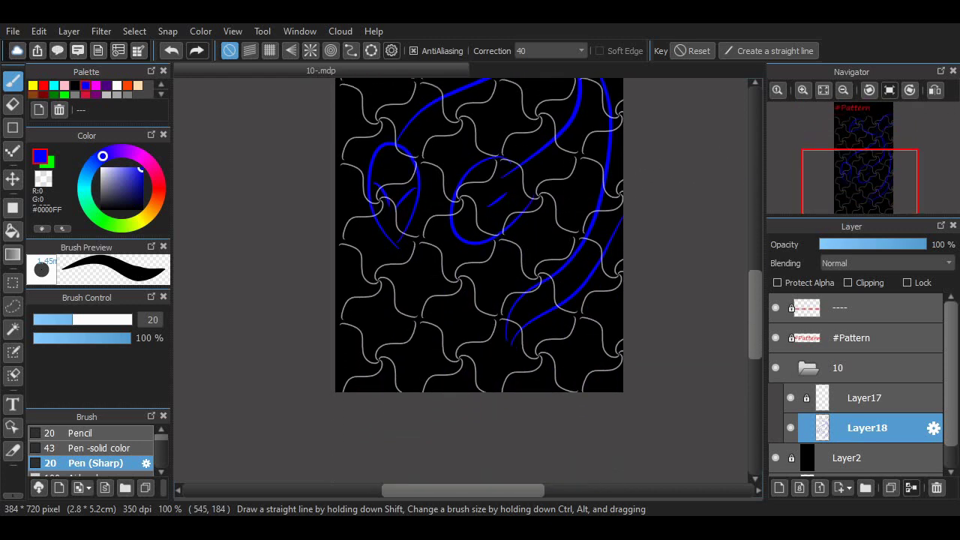
scroll(743, 276, "up", 2)
mouse_move(755, 300)
left_mouse_down()
mouse_move(755, 312)
mouse_move(756, 297)
left_mouse_up()
scroll(480, 280, "up", 2)
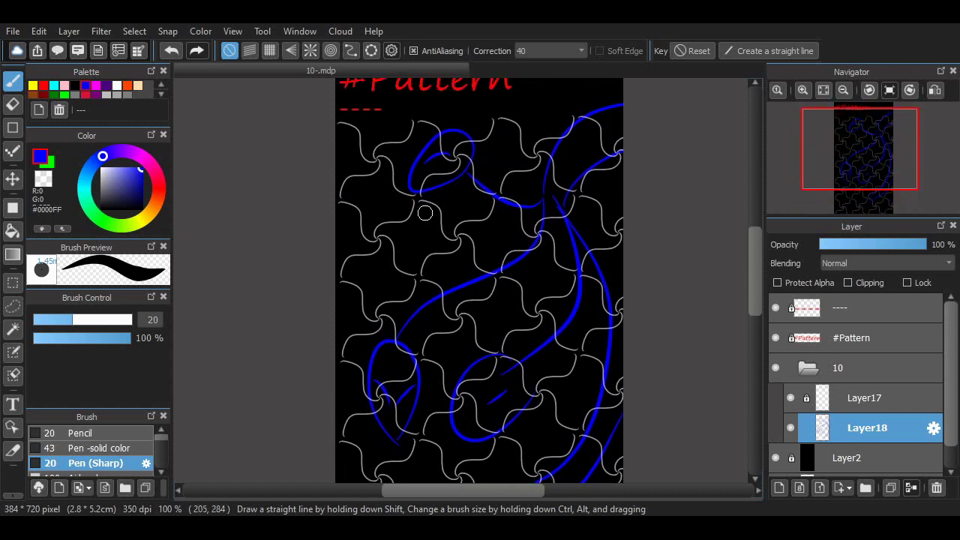
key("ctrl+z")
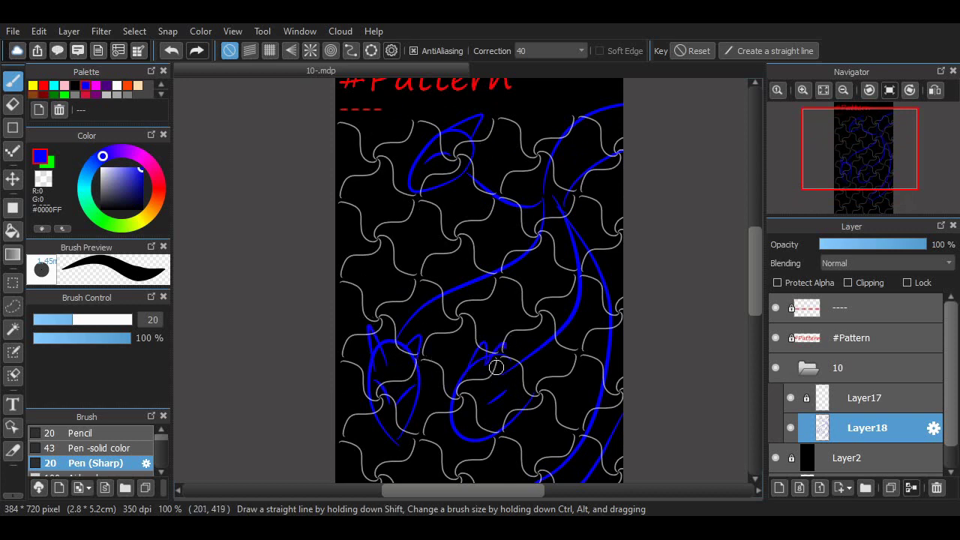
scroll(735, 282, "down", 3)
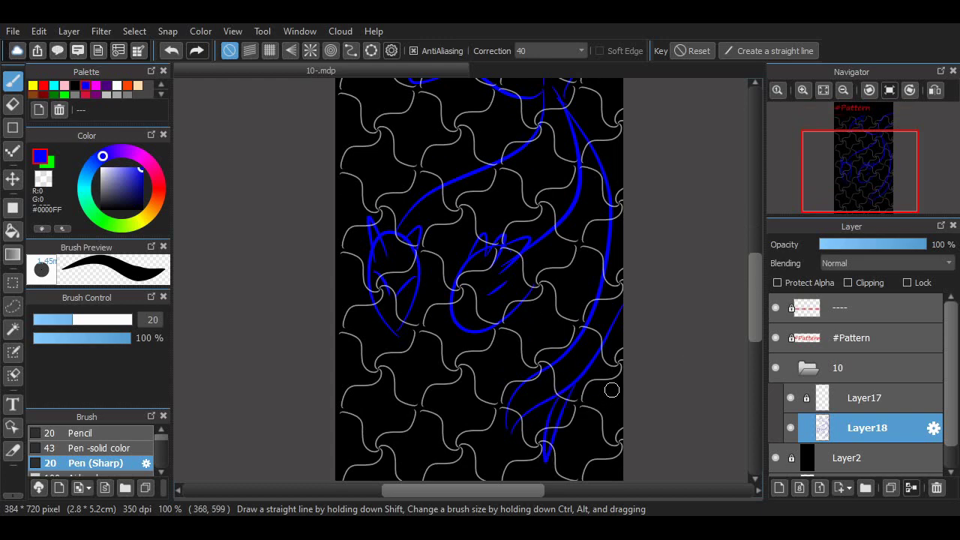
Step: Restore pattern Layer17 to 100% opacity
left_click(864, 398)
left_click(791, 399)
left_click(791, 398)
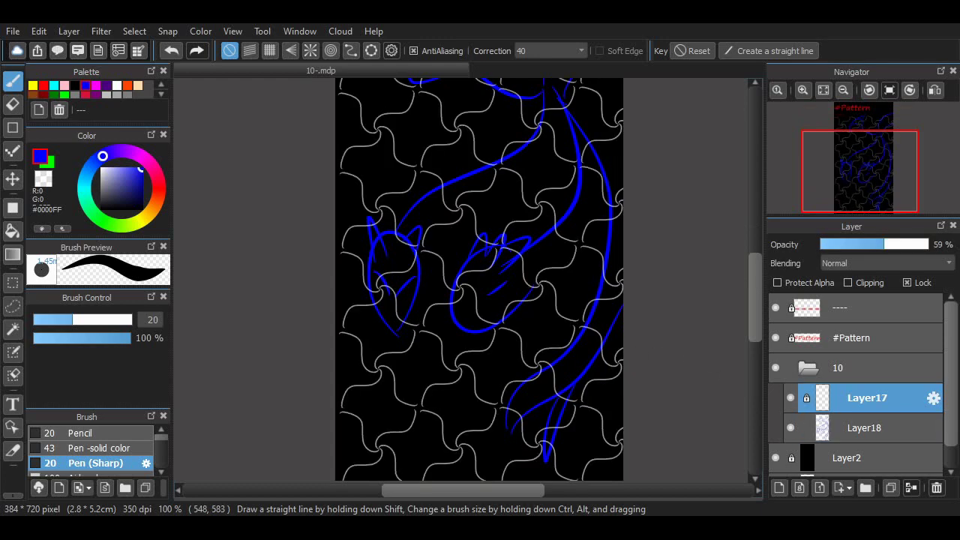
left_click_drag(921, 244, 930, 244)
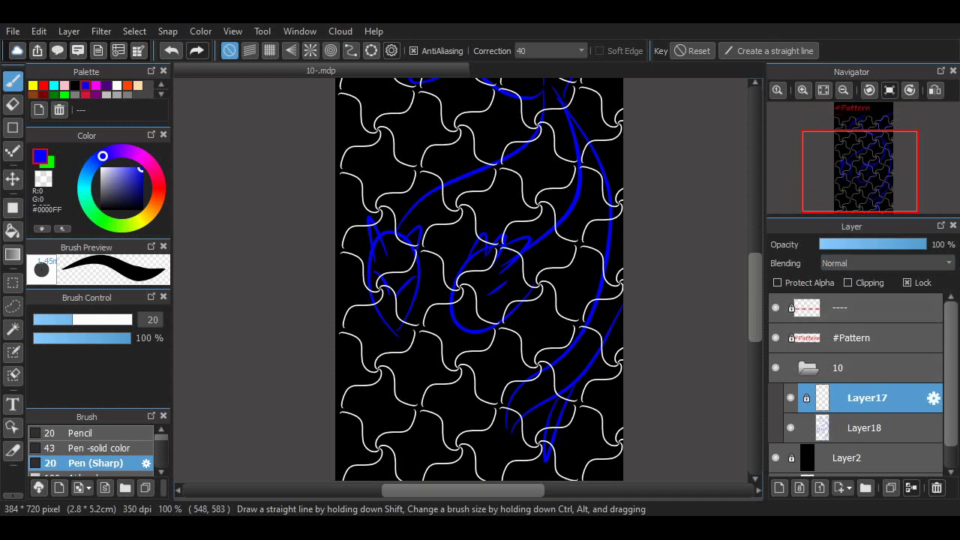
Step: Lock sketch Layer18, add a new layer above it, and choose red (#FF0000) as the drawing color
left_click(864, 428)
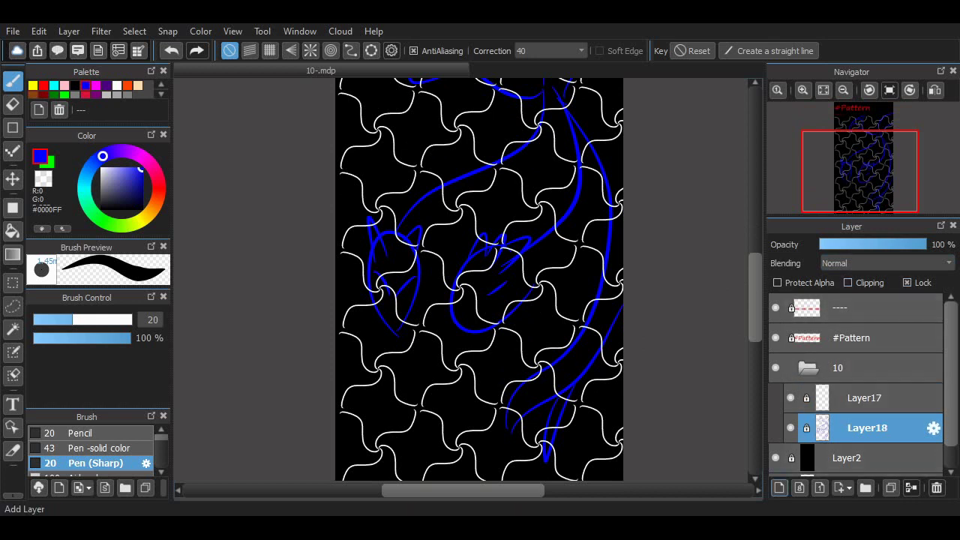
left_click(779, 488)
left_click(44, 86)
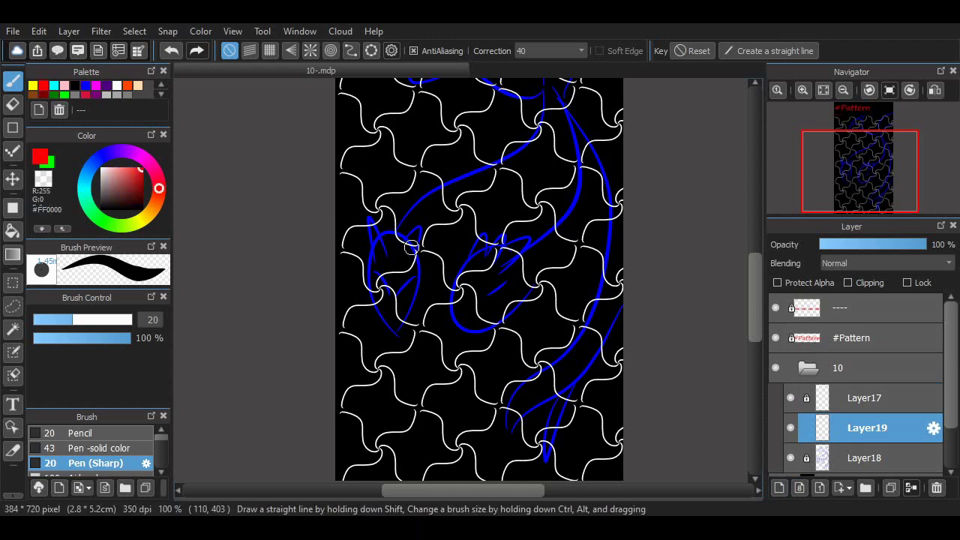
Step: Draw the middle head's eye in red over the blue sketch mark at 300% zoom
left_click_drag(425, 281, 510, 255)
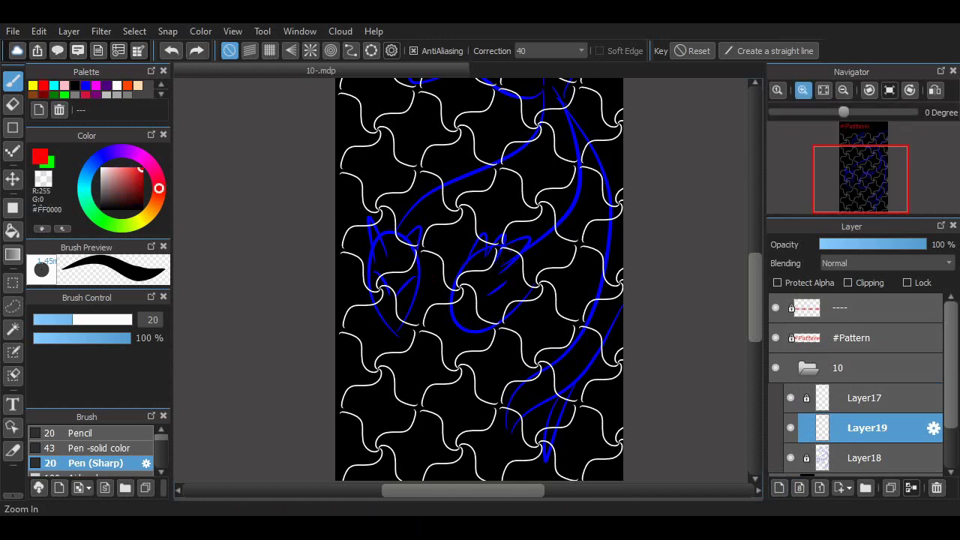
left_click(804, 91)
left_click(804, 90)
mouse_move(540, 328)
left_mouse_down()
mouse_move(605, 282)
mouse_move(569, 288)
mouse_move(607, 304)
mouse_move(564, 307)
mouse_move(567, 285)
mouse_move(589, 310)
mouse_move(576, 302)
mouse_move(546, 325)
mouse_move(594, 266)
mouse_move(592, 302)
mouse_move(574, 284)
mouse_move(597, 315)
left_mouse_up()
key("ctrl+z")
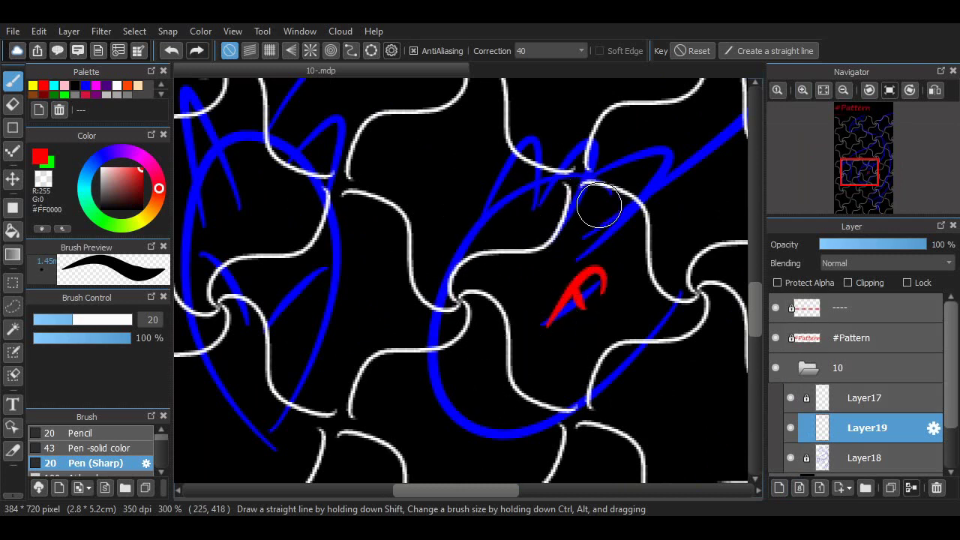
Step: Draw the middle head's three pointed tufts and its curved face outline down to the chin in red
left_click_drag(518, 226, 602, 153)
key("ctrl+z")
mouse_move(574, 229)
left_mouse_down()
mouse_move(647, 188)
mouse_move(617, 238)
left_mouse_up()
left_click_drag(516, 257, 586, 213)
left_click_drag(468, 261, 547, 223)
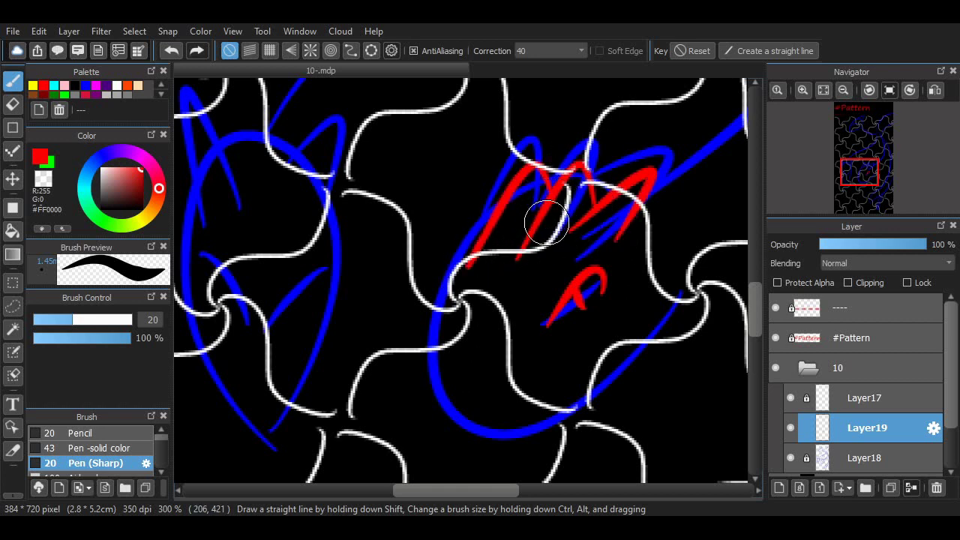
key("ctrl+z")
mouse_move(553, 186)
left_mouse_down()
mouse_move(497, 238)
mouse_move(460, 367)
mouse_move(562, 392)
left_mouse_up()
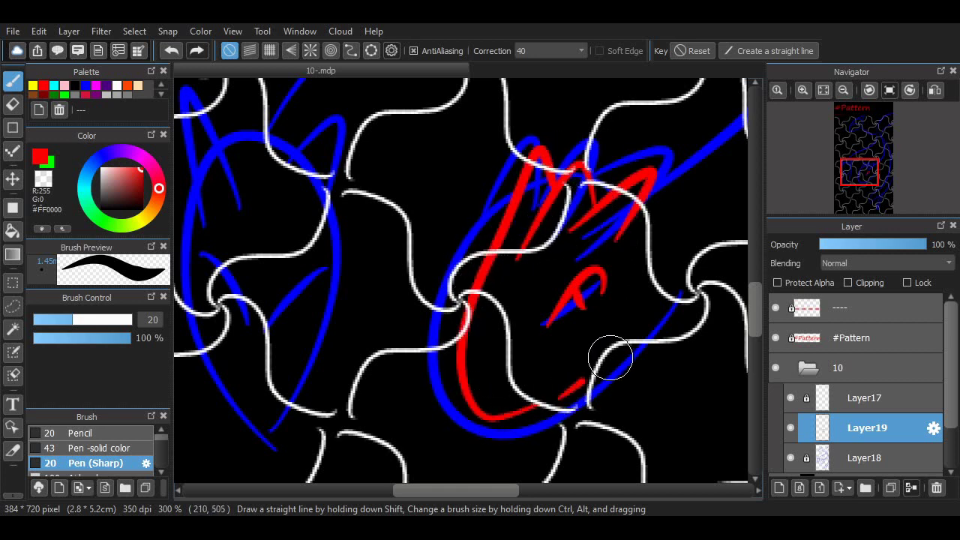
Step: Reduce sketch Layer18's opacity to 52% and make Layer19 the active drawing layer again
left_click_drag(487, 490, 459, 491)
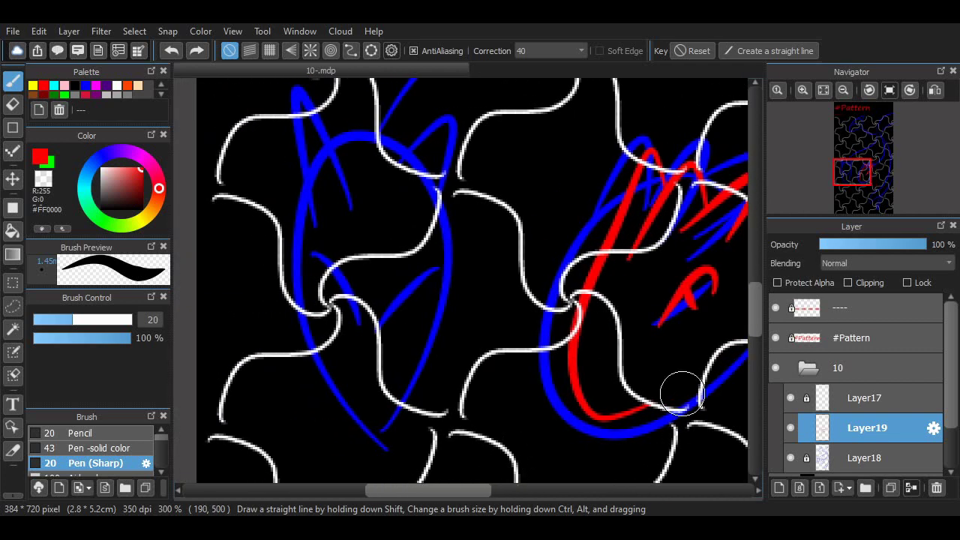
left_click(870, 457)
left_click(875, 245)
left_click(867, 427)
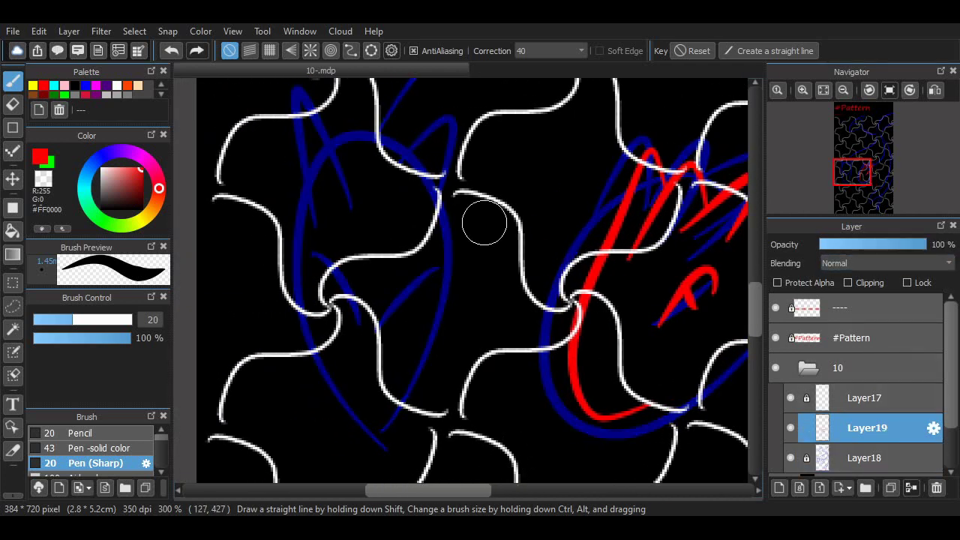
Step: Draw the left head's two tall pointed ears in red, joined by a short curve across the crown
mouse_move(360, 207)
left_mouse_down()
mouse_move(293, 178)
mouse_move(289, 240)
left_mouse_up()
left_click_drag(336, 142, 406, 146)
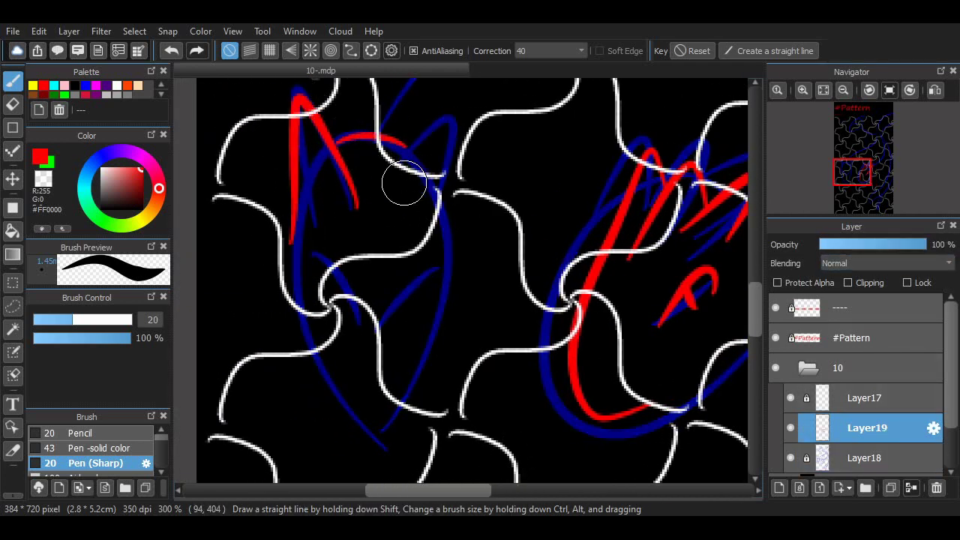
mouse_move(404, 186)
left_mouse_down()
mouse_move(459, 106)
mouse_move(443, 233)
left_mouse_up()
key("ctrl+z")
mouse_move(390, 215)
left_mouse_down()
mouse_move(452, 105)
mouse_move(439, 229)
left_mouse_up()
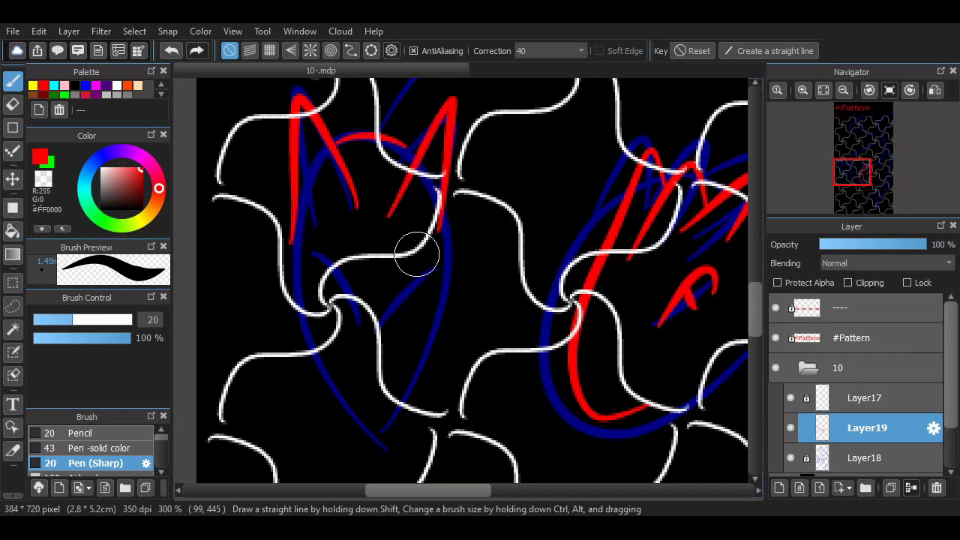
Step: Draw the left head's two slanted eyes in red over the blue sketch marks
mouse_move(343, 321)
left_mouse_down()
mouse_move(329, 252)
mouse_move(312, 285)
mouse_move(329, 274)
mouse_move(335, 294)
mouse_move(338, 271)
mouse_move(326, 297)
left_mouse_up()
key("ctrl+z")
left_click_drag(385, 318, 441, 277)
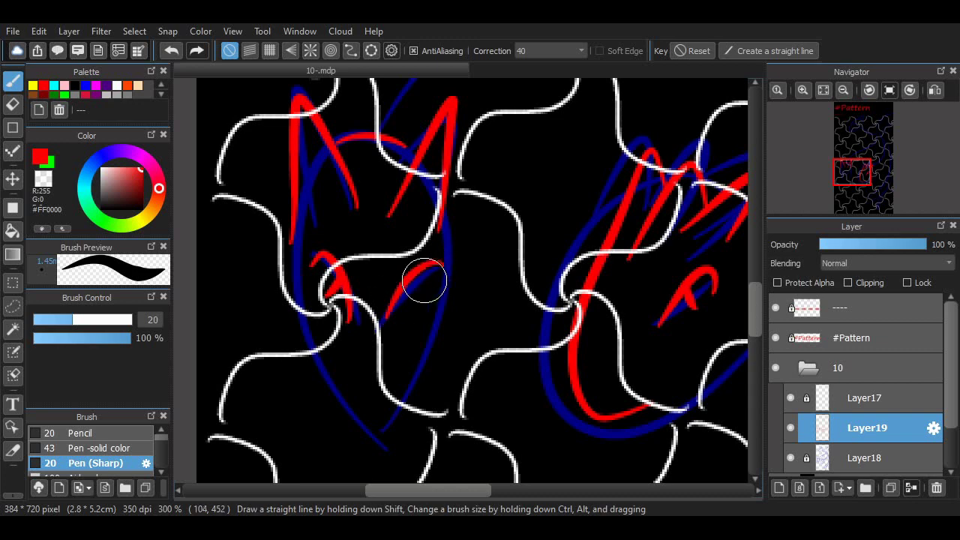
key("ctrl+z")
mouse_move(395, 314)
left_mouse_down()
mouse_move(438, 279)
mouse_move(424, 290)
left_mouse_up()
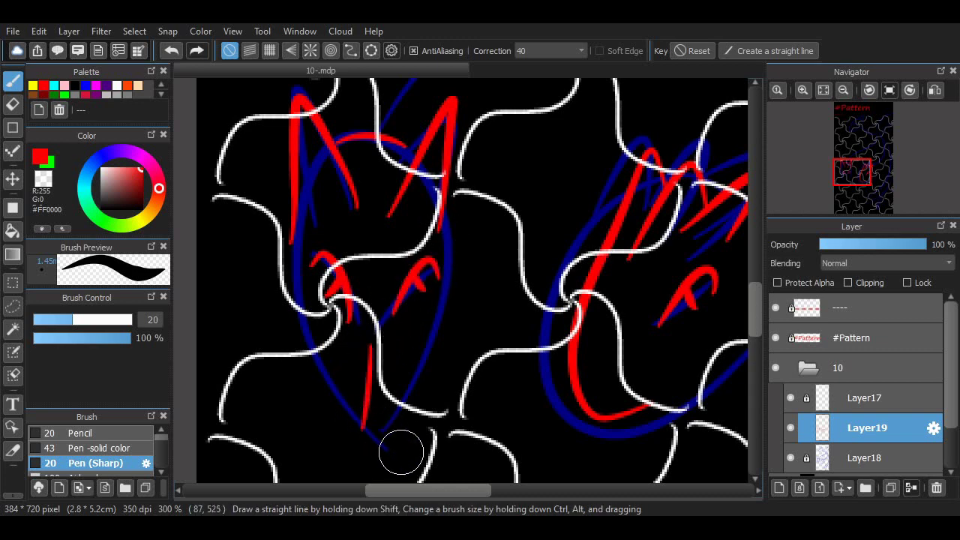
Step: Outline the upper head in red at 300% zoom, with its long pointed ear, rounded crown and narrow muzzle
scroll(400, 450, "right", 10)
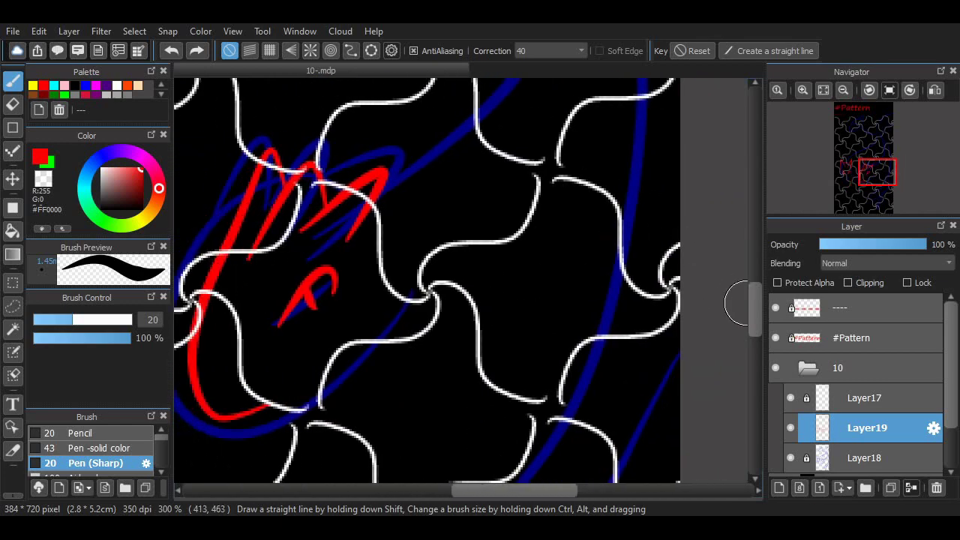
left_click_drag(755, 304, 754, 248)
left_click(842, 90)
left_click(843, 90)
left_click_drag(521, 491, 486, 491)
double_click(803, 90)
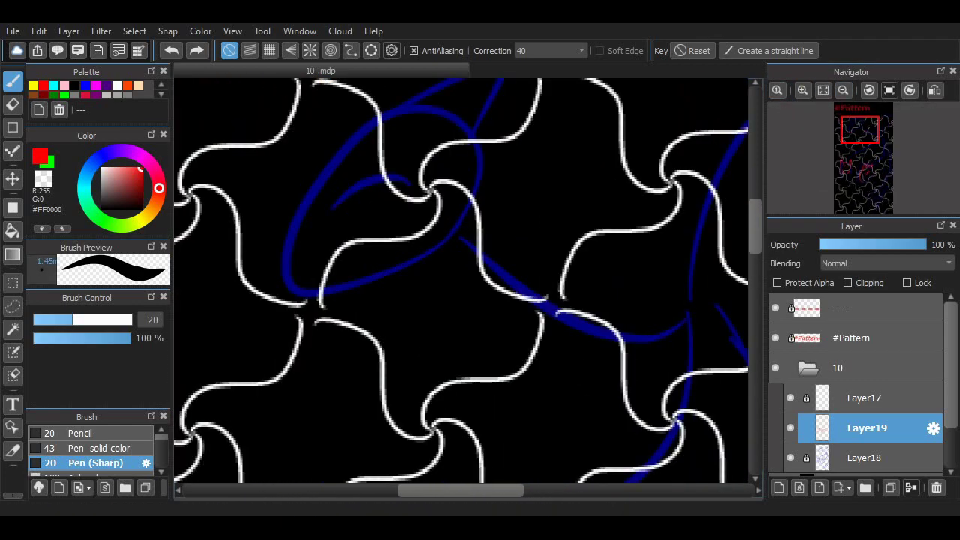
left_click_drag(754, 240, 754, 224)
scroll(452, 475, "left", 2)
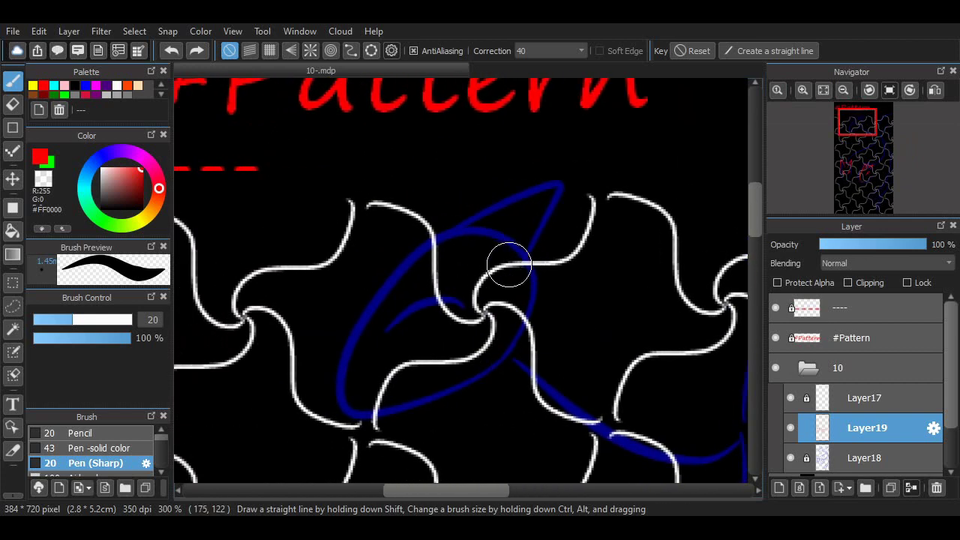
left_click_drag(525, 247, 553, 189)
key("ctrl+z")
mouse_move(453, 236)
left_mouse_down()
mouse_move(503, 241)
mouse_move(504, 331)
mouse_move(455, 386)
left_mouse_up()
mouse_move(528, 238)
left_mouse_down()
mouse_move(420, 240)
mouse_move(337, 376)
mouse_move(557, 194)
mouse_move(489, 204)
mouse_move(370, 336)
mouse_move(368, 406)
left_mouse_up()
key("ctrl+z")
Step: Draw the upper head's hooked eye in red over the blue sketch mark
mouse_move(404, 322)
left_mouse_down()
mouse_move(453, 283)
mouse_move(444, 304)
mouse_move(435, 293)
mouse_move(447, 319)
mouse_move(415, 312)
mouse_move(437, 300)
mouse_move(438, 314)
mouse_move(453, 282)
mouse_move(453, 294)
mouse_move(445, 288)
mouse_move(462, 323)
left_mouse_up()
key("ctrl+z")
key("ctrl+z")
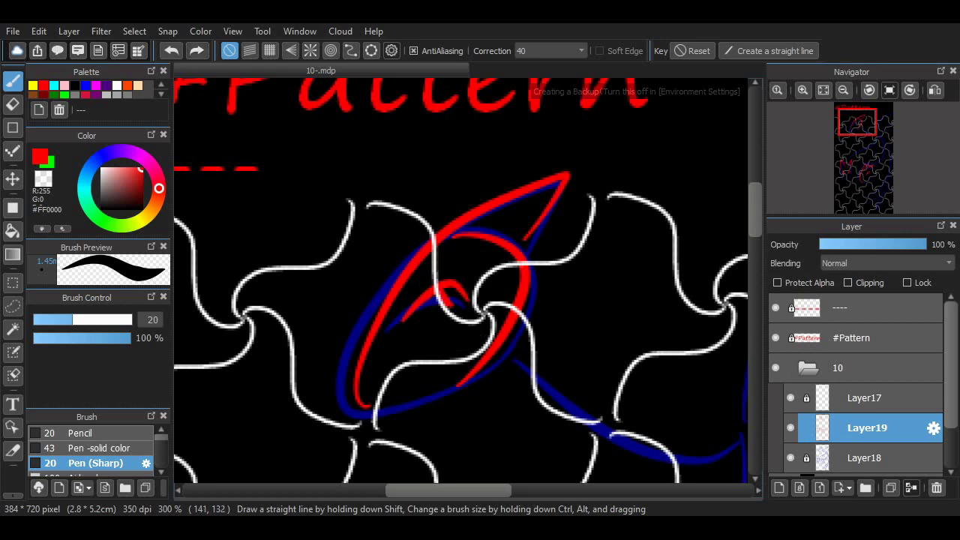
scroll(379, 353, "right", 2)
left_click_drag(372, 293, 387, 306)
Step: Draw the top edge of the upper head's neck in red at 150% zoom, curving toward the neck junction
left_click_drag(458, 490, 475, 490)
left_click(844, 90)
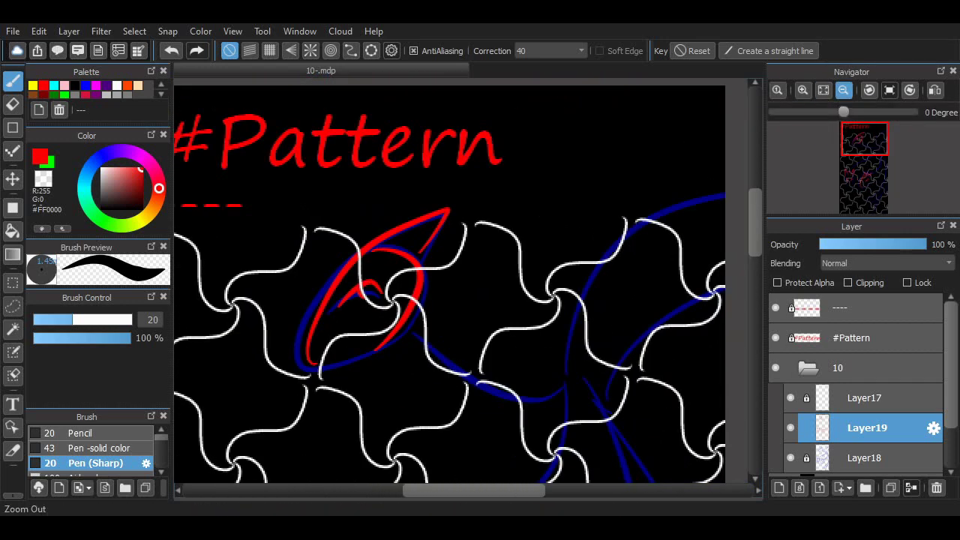
left_click(844, 90)
left_click_drag(755, 228, 755, 293)
scroll(459, 141, "down", 3)
scroll(459, 141, "up", 5)
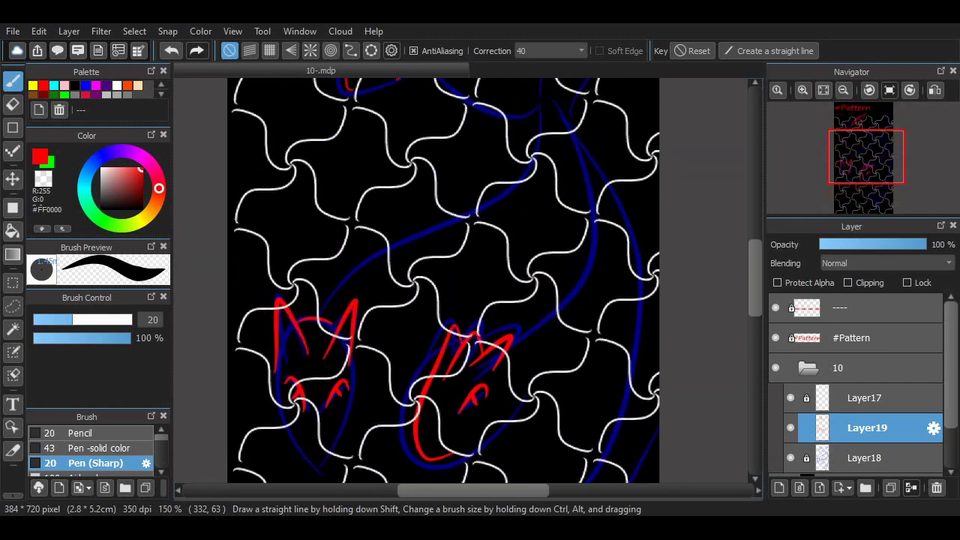
left_click_drag(437, 131, 519, 179)
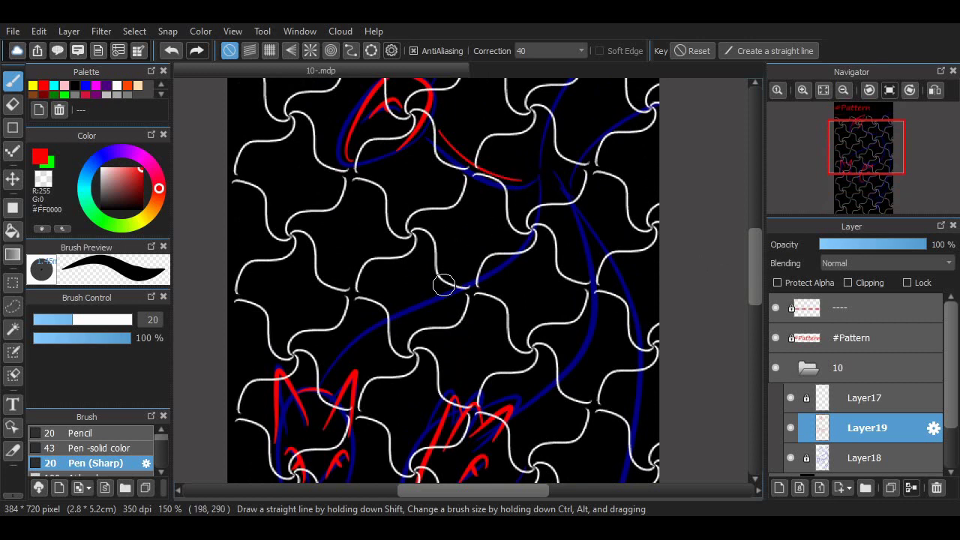
Step: Trace the left and middle heads' necks in red and add the strokes around the junction where the necks meet
left_click_drag(307, 371, 399, 293)
mouse_move(420, 325)
left_mouse_down()
mouse_move(442, 316)
mouse_move(523, 266)
left_mouse_up()
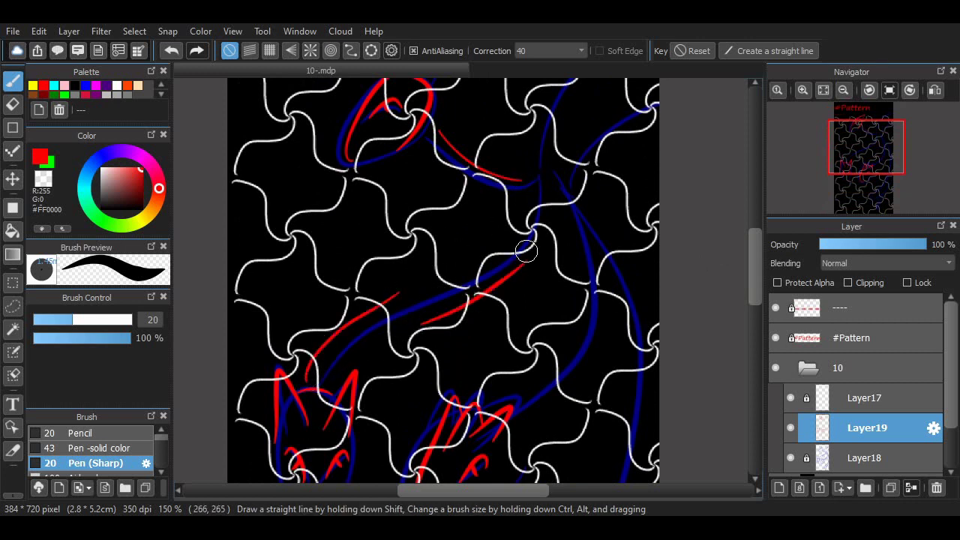
mouse_move(510, 401)
left_mouse_down()
mouse_move(577, 324)
mouse_move(585, 235)
left_mouse_up()
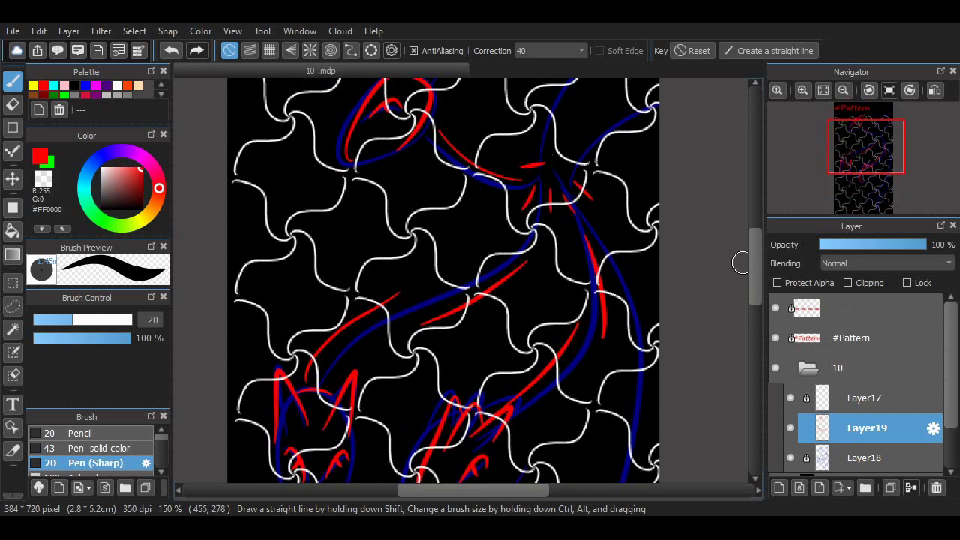
scroll(740, 262, "up", 3)
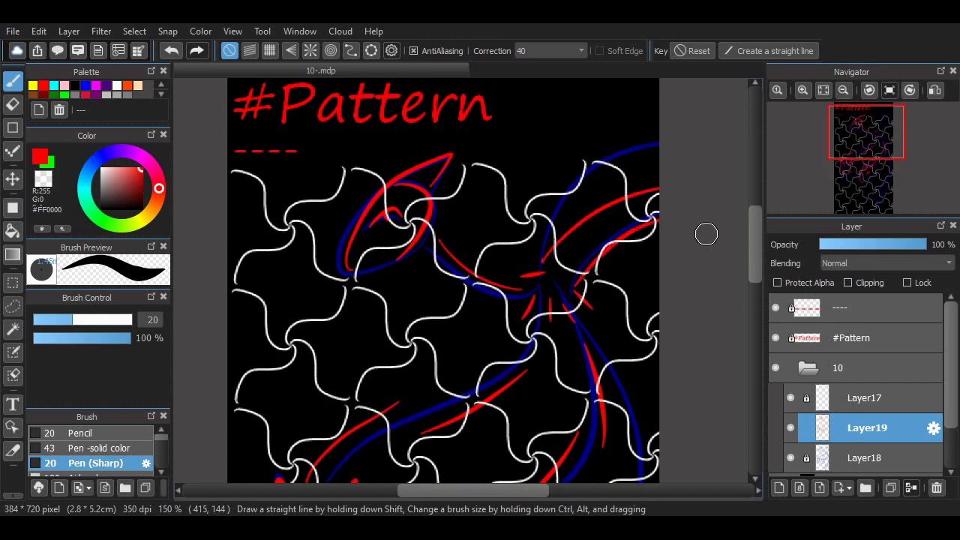
Step: Add the upper edge of the left head's neck in red, rising into the neck junction
scroll(741, 268, "down", 7)
scroll(714, 307, "up", 1)
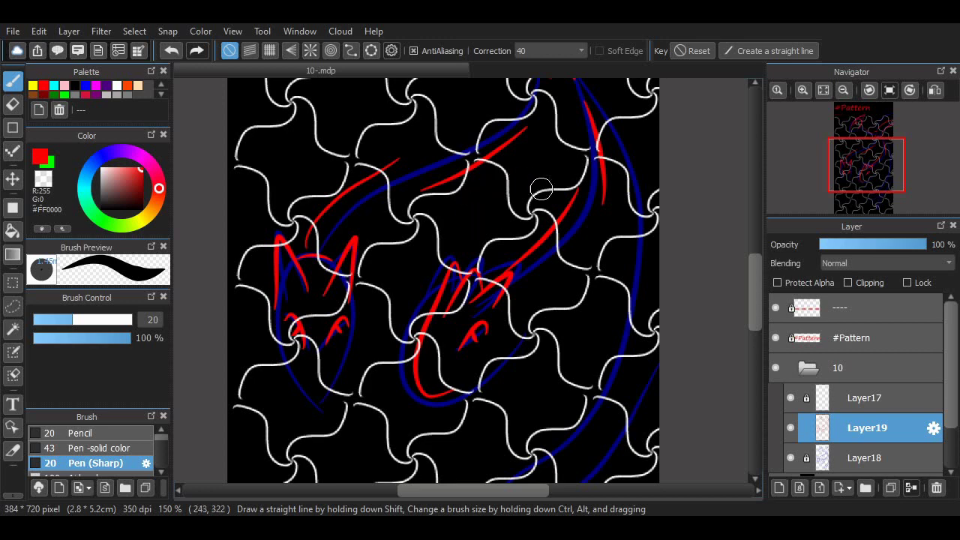
scroll(743, 275, "up", 3)
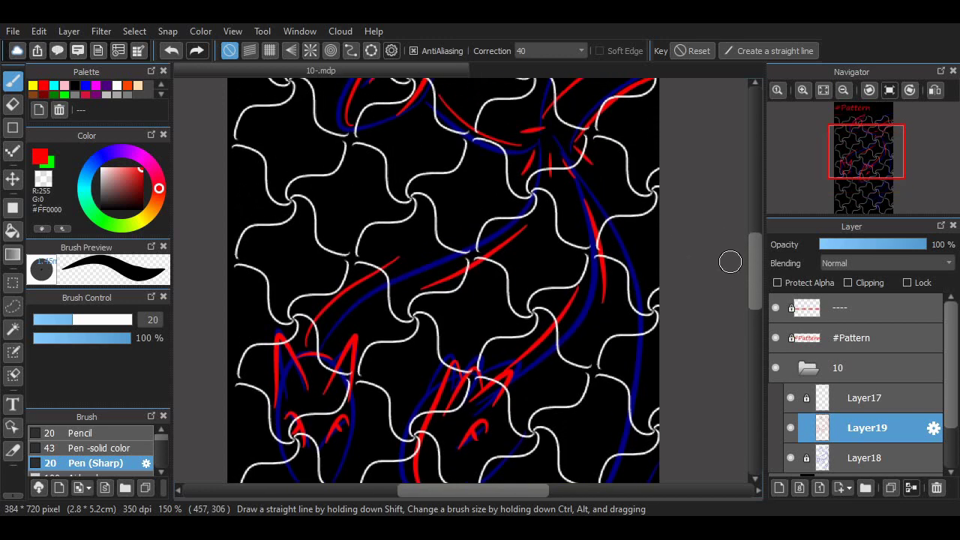
left_click_drag(469, 238, 539, 192)
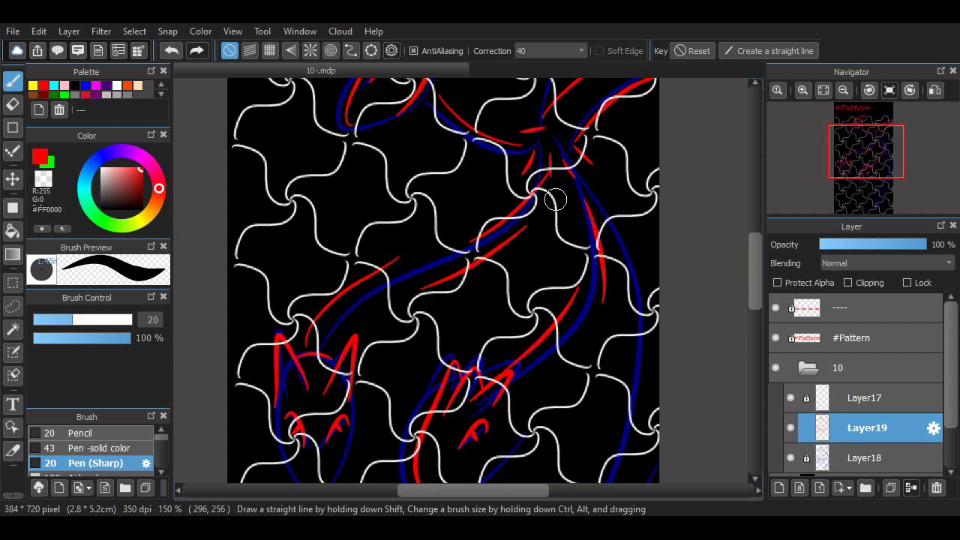
key("ctrl+z")
left_click_drag(438, 248, 538, 192)
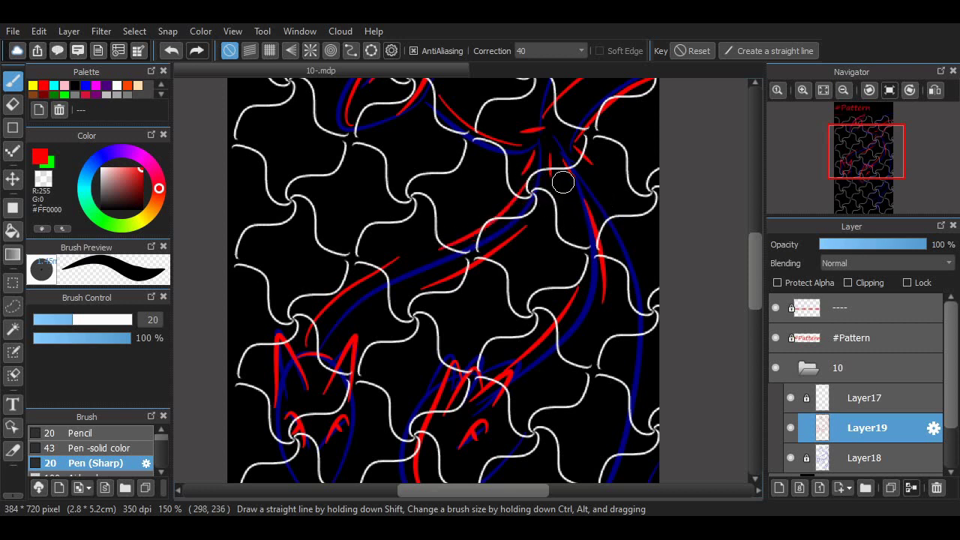
Step: Add the lower edge of the middle head's neck as a red diagonal stroke behind its tufts
left_click_drag(588, 327, 585, 334)
key("ctrl+z")
mouse_move(577, 345)
left_mouse_down()
mouse_move(537, 381)
mouse_move(521, 384)
mouse_move(583, 306)
left_mouse_up()
key("ctrl+z")
left_click_drag(528, 401, 586, 336)
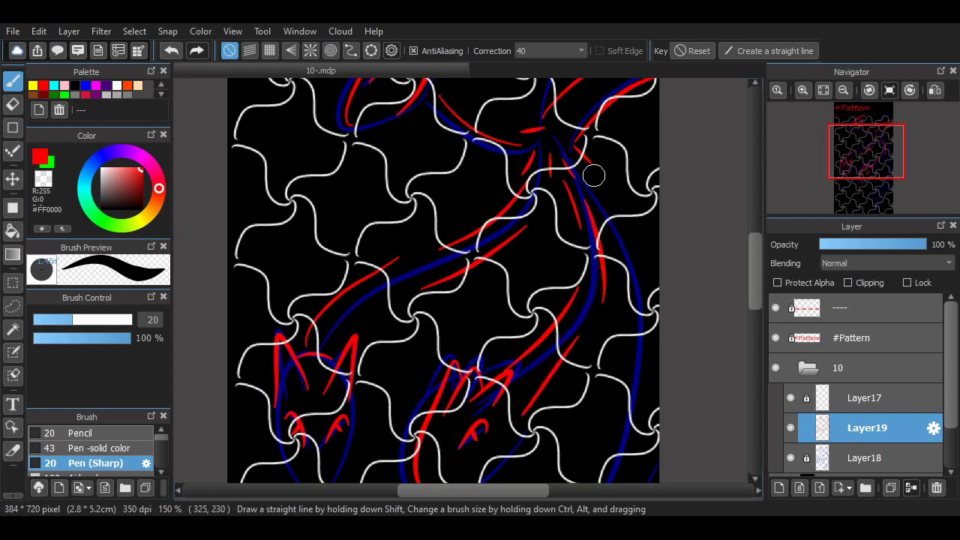
Step: Draw the long red body curve from the neck junction down along the canvas's right side to the lower sketch
mouse_move(593, 180)
left_mouse_down()
mouse_move(640, 323)
mouse_move(647, 303)
left_mouse_up()
left_click_drag(755, 290, 755, 322)
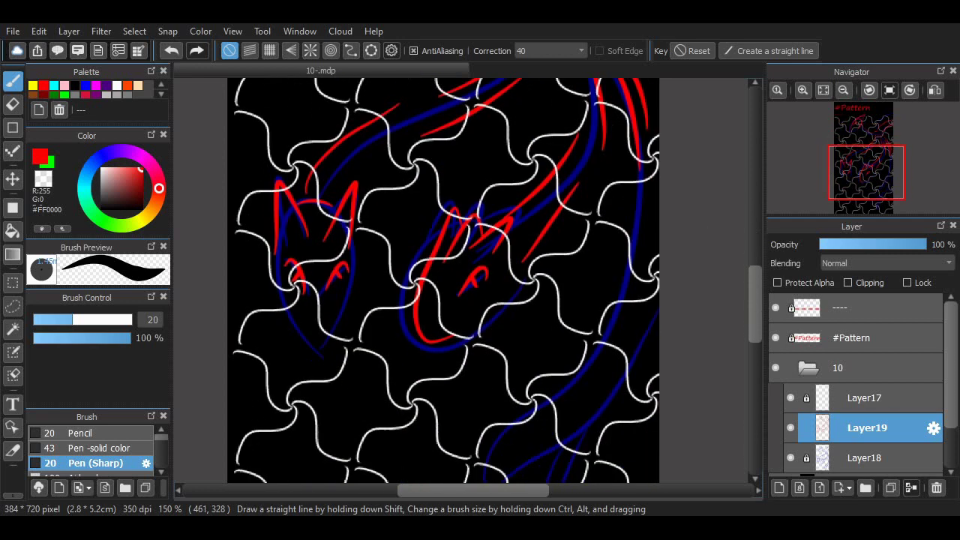
scroll(614, 159, "down", 1)
mouse_move(646, 140)
left_mouse_down()
mouse_move(609, 303)
mouse_move(502, 423)
left_mouse_up()
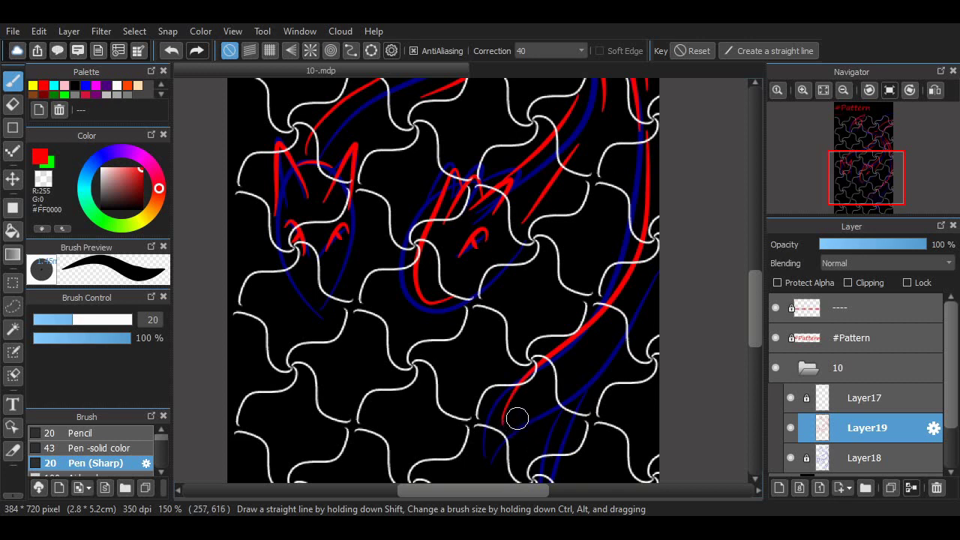
Step: Draw a second red curve below the lower body line, running from its lower end to the canvas's right edge
left_click_drag(550, 389, 629, 333)
key("ctrl+z")
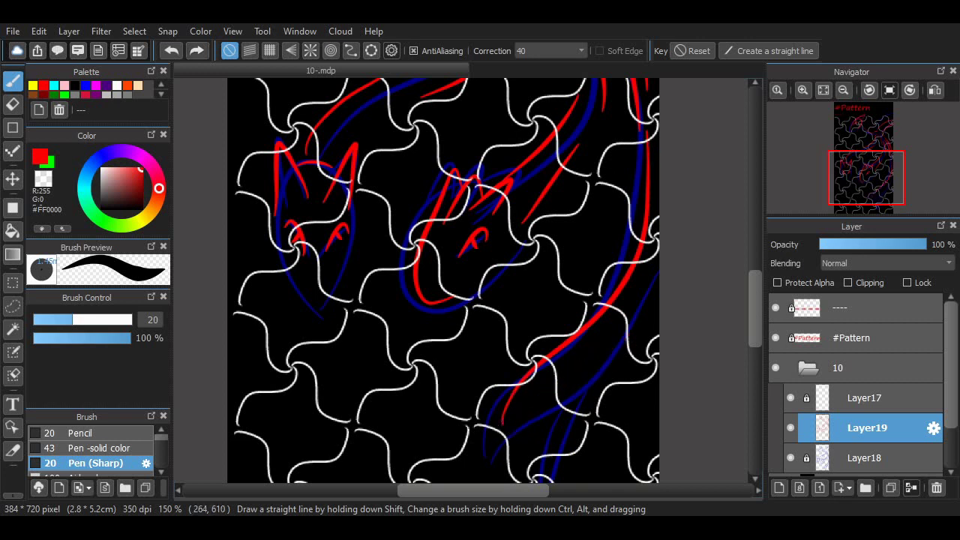
mouse_move(506, 428)
left_mouse_down()
mouse_move(550, 377)
mouse_move(601, 350)
mouse_move(511, 415)
mouse_move(525, 394)
mouse_move(655, 299)
left_mouse_up()
key("ctrl+z")
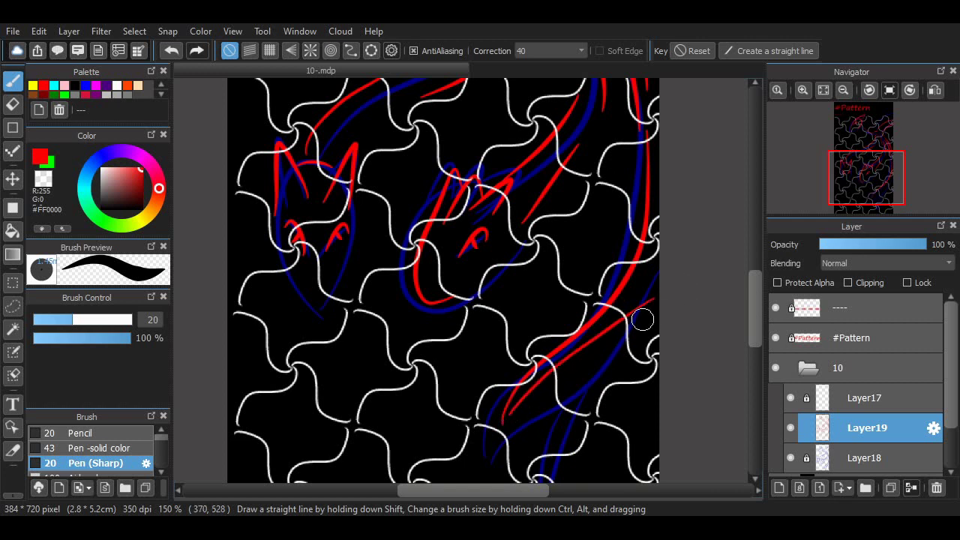
key("ctrl+z")
left_click_drag(509, 412, 657, 295)
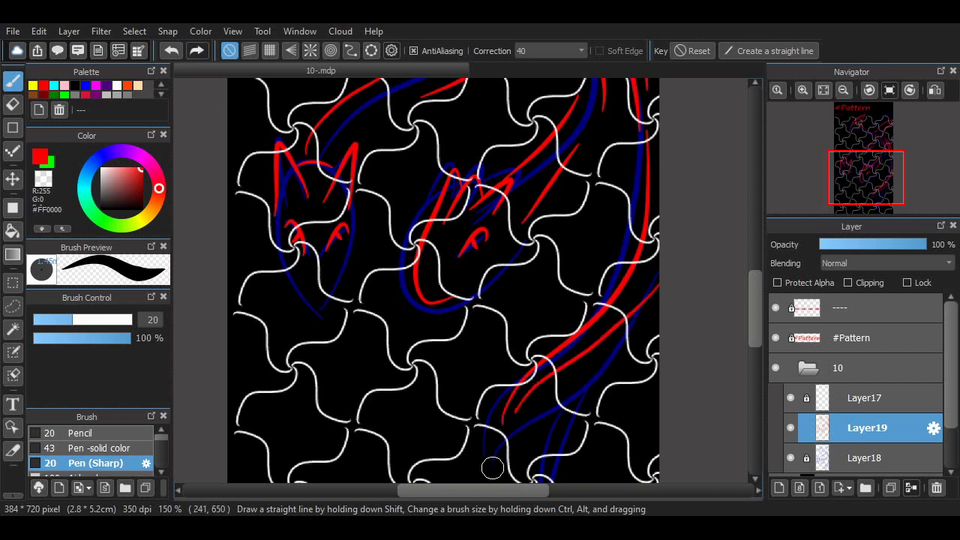
Step: Hide sketch Layer18 temporarily to examine the red line work from the lower body up to the heading
left_click_drag(755, 330, 755, 329)
left_click(790, 458)
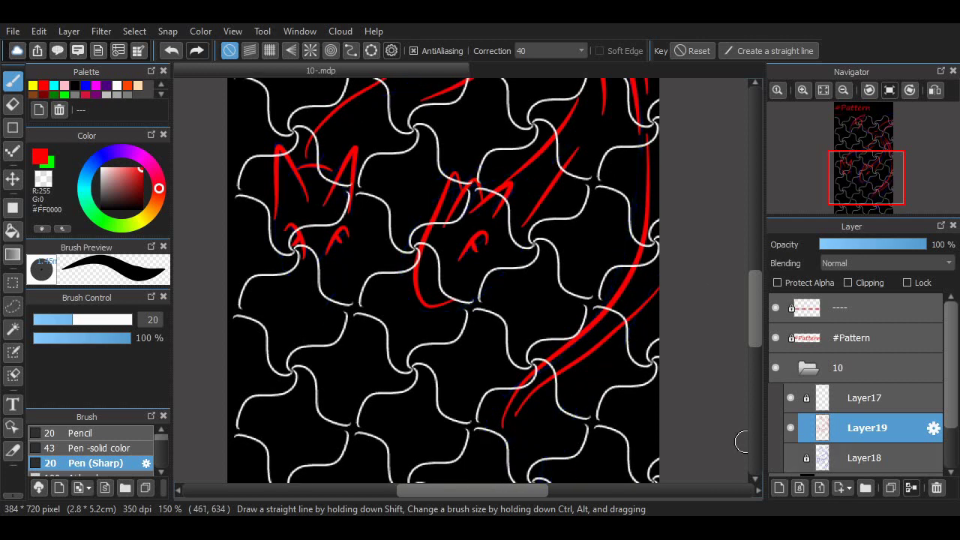
scroll(741, 298, "up", 5)
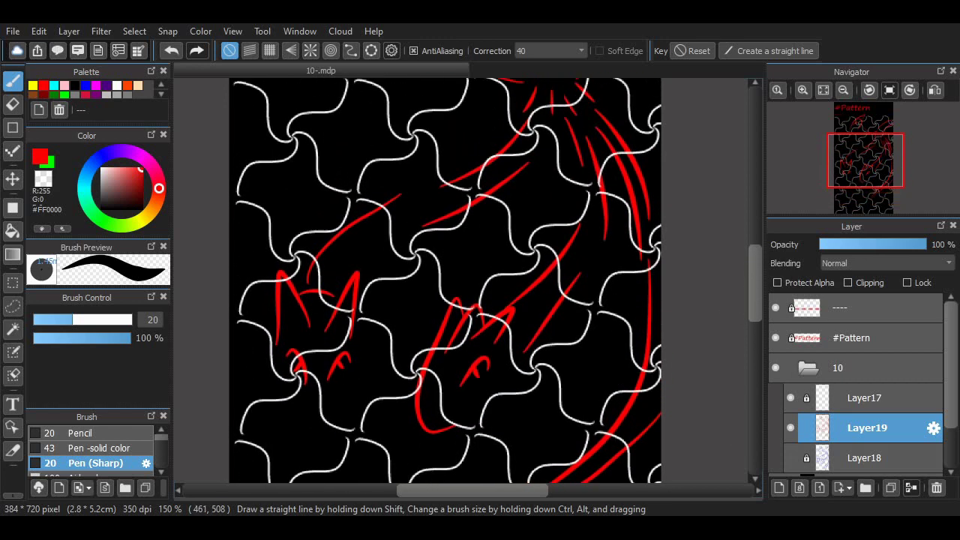
left_click_drag(544, 491, 518, 490)
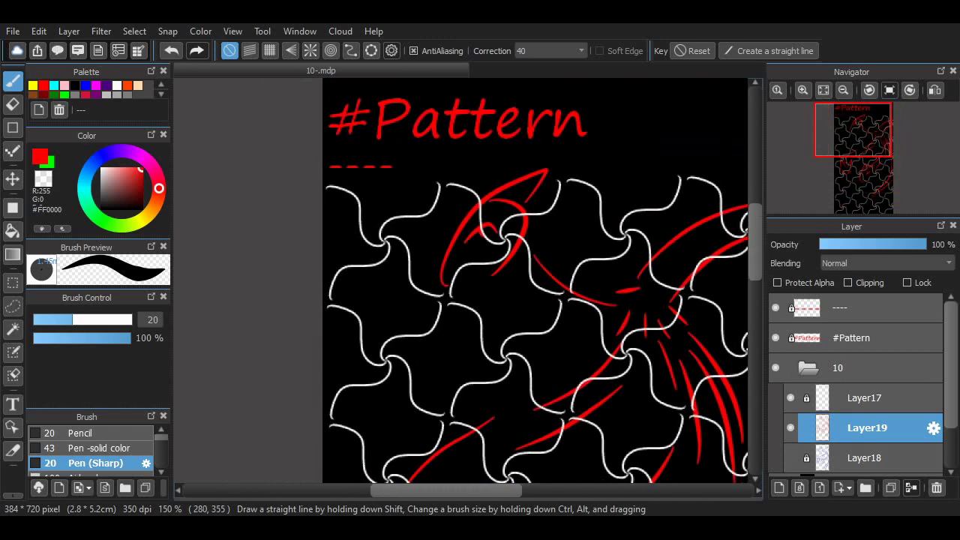
left_click_drag(755, 264, 755, 332)
left_click(791, 458)
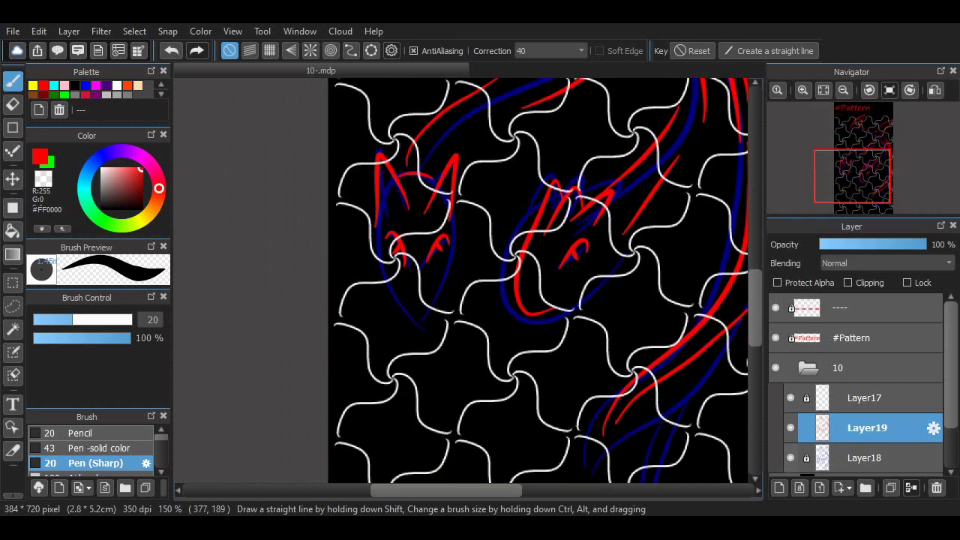
Step: Draw the left head's rounded chin and a straight line down its muzzle in red at 300% zoom
double_click(803, 90)
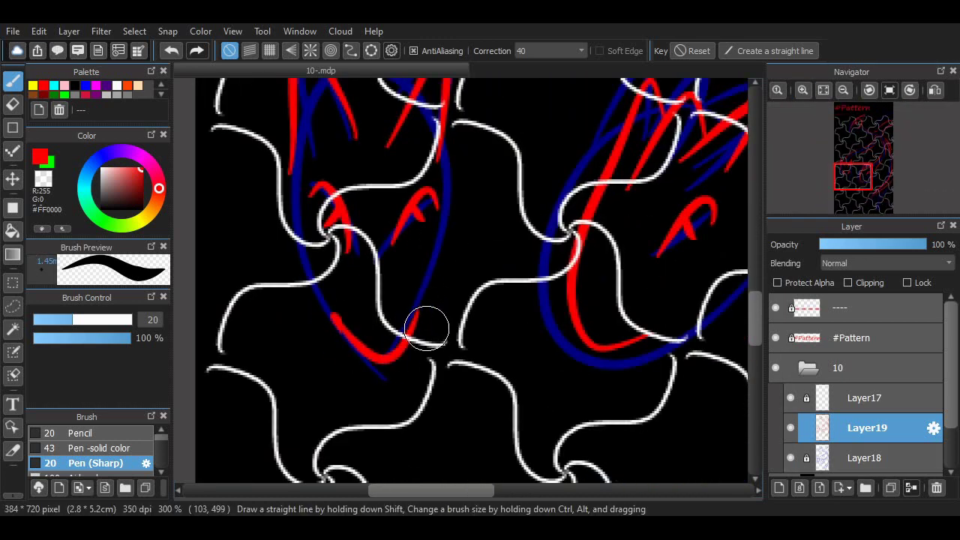
mouse_move(328, 309)
left_mouse_down()
mouse_move(428, 309)
mouse_move(342, 335)
mouse_move(425, 306)
left_mouse_up()
key("ctrl+z")
left_click_drag(365, 256, 373, 351)
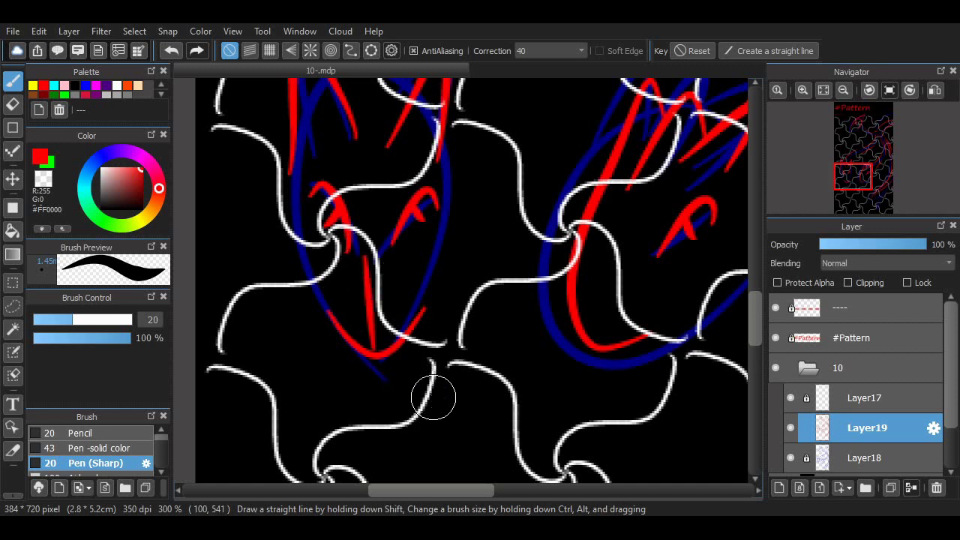
Step: Hide sketch Layer18, remove the left head's straight muzzle line while keeping the chin, and make Layer19 active again
left_click(864, 458)
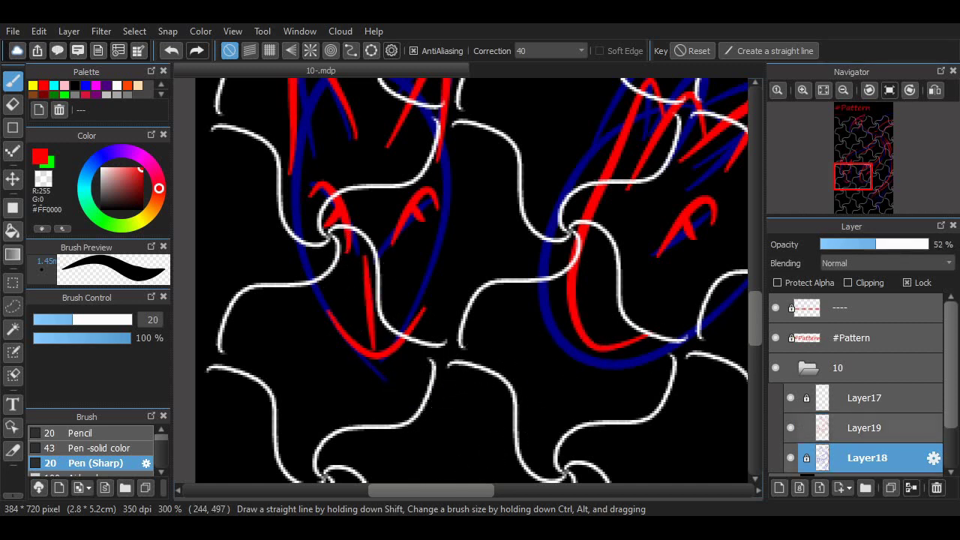
left_click(790, 457)
key("ctrl+z")
key("ctrl+z")
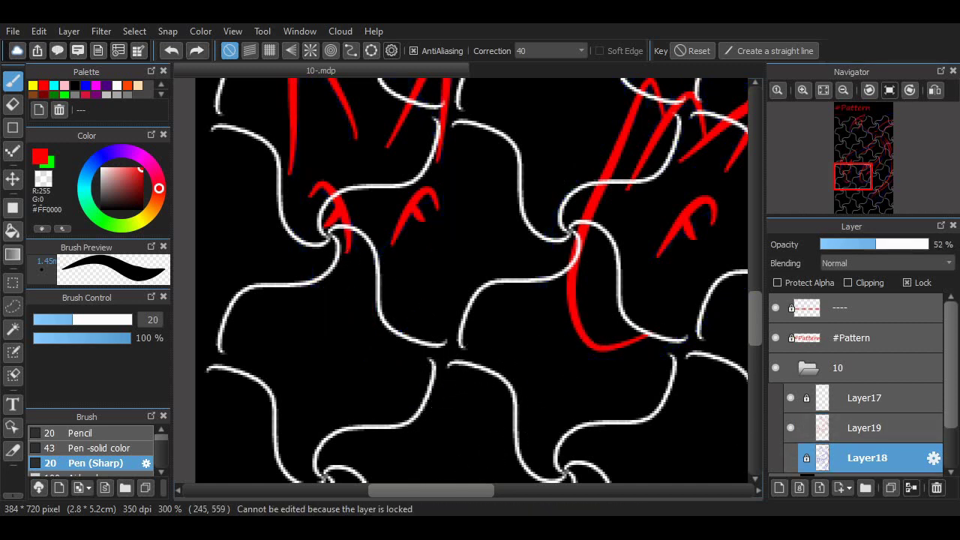
key("ctrl+y")
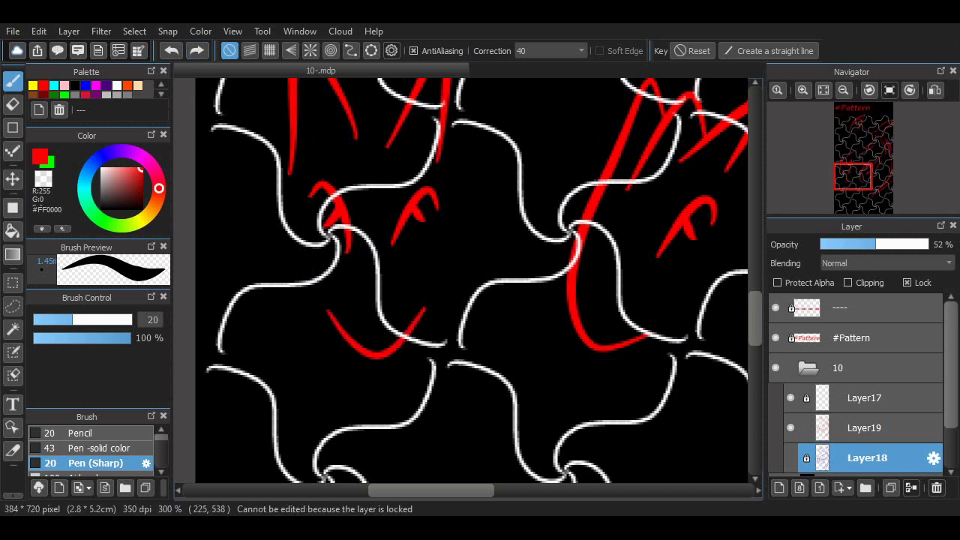
left_click(867, 427)
Step: Try to draw a vertical red muzzle line above the left head's rounded chin
left_click_drag(371, 273, 373, 345)
key("ctrl+z")
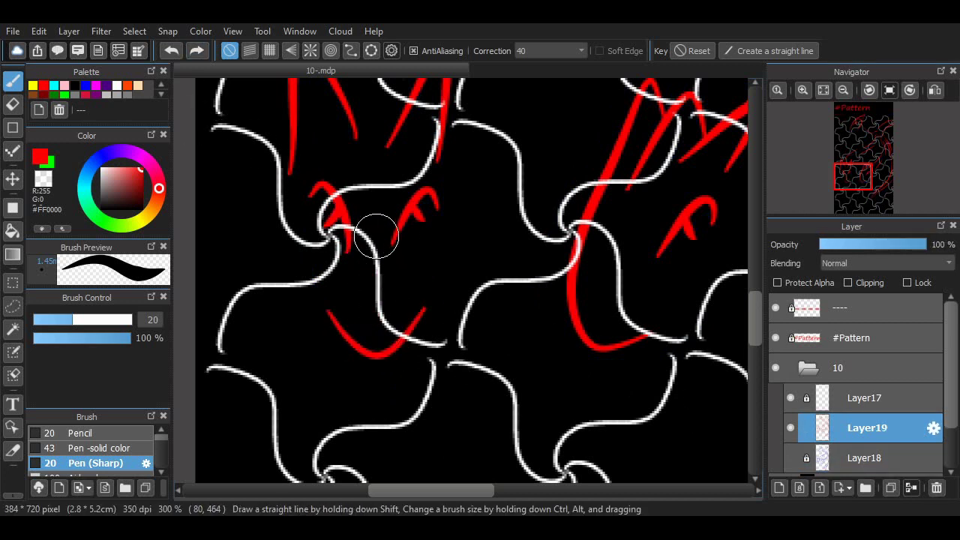
left_click_drag(376, 234, 377, 360)
key("ctrl+z")
mouse_move(376, 217)
left_mouse_down()
mouse_move(376, 366)
mouse_move(392, 337)
mouse_move(394, 346)
mouse_move(375, 350)
mouse_move(379, 229)
left_mouse_up()
key("ctrl+z")
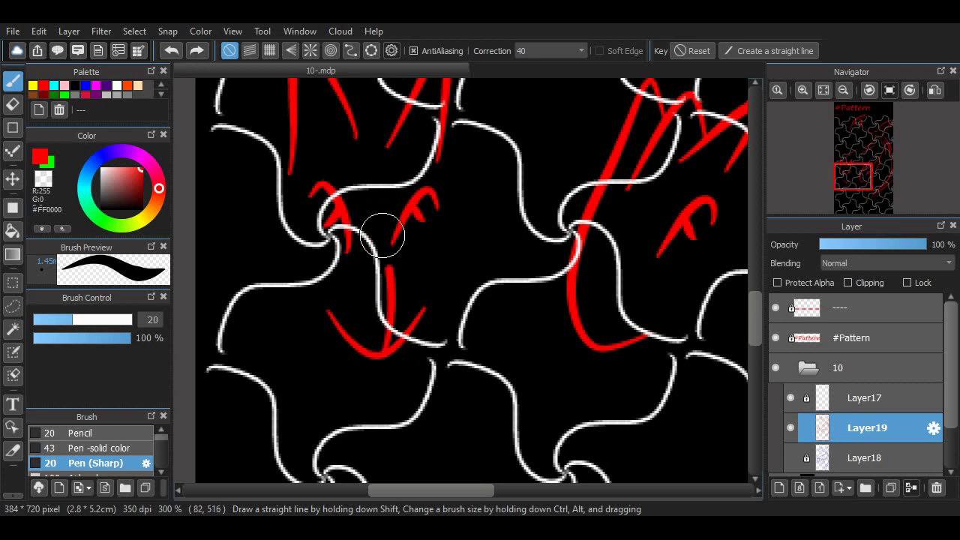
key("ctrl+z")
left_click_drag(375, 343, 379, 232)
key("ctrl+z")
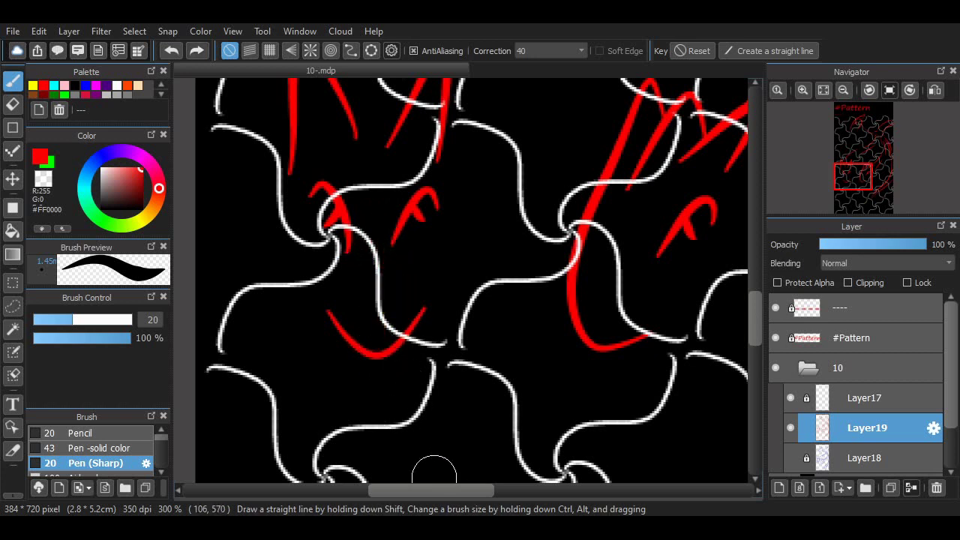
Step: Examine the red line work from the lower heads and body up to the #Pattern heading
left_click_drag(434, 490, 463, 490)
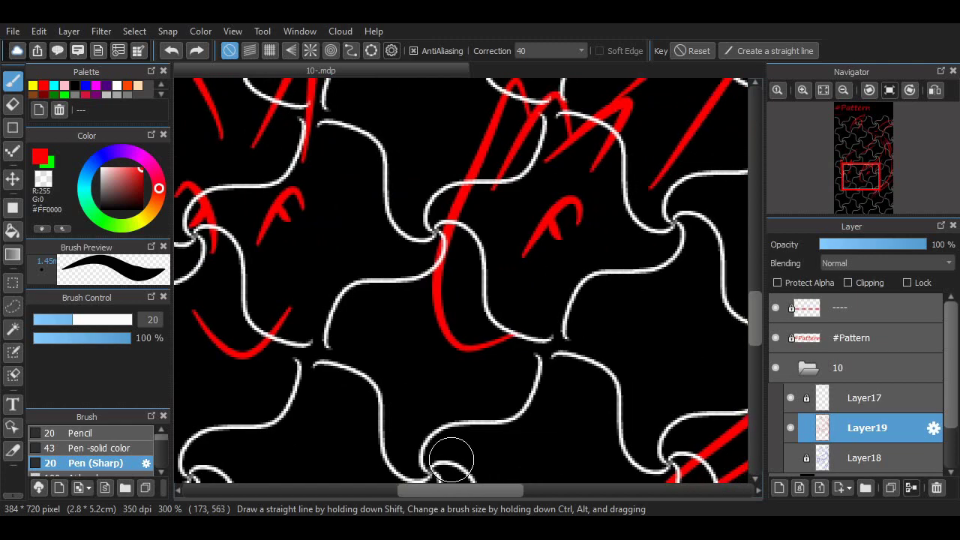
scroll(451, 459, "down", 4)
scroll(453, 336, "up", 2)
scroll(742, 246, "down", 4)
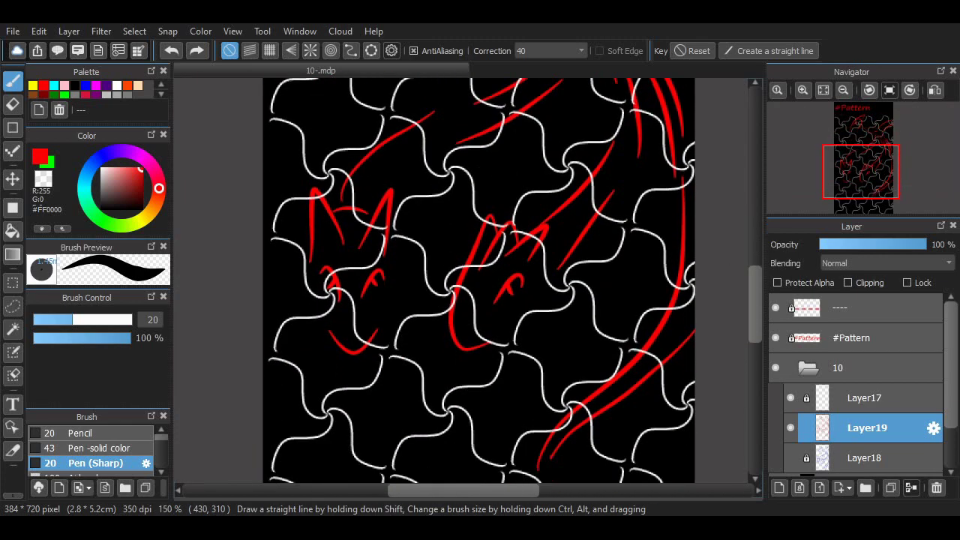
scroll(742, 245, "up", 2)
scroll(736, 260, "up", 5)
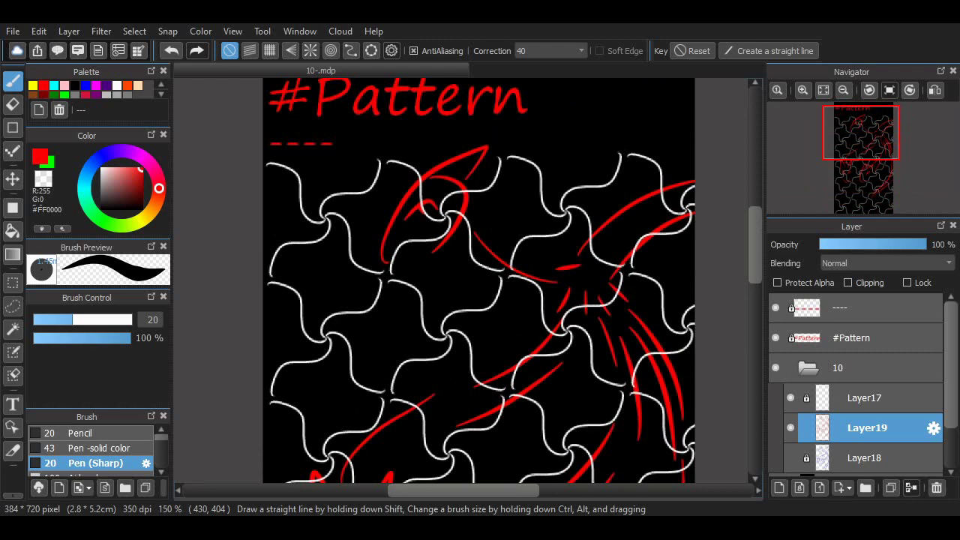
scroll(480, 281, "down", 3)
scroll(480, 281, "up", 4)
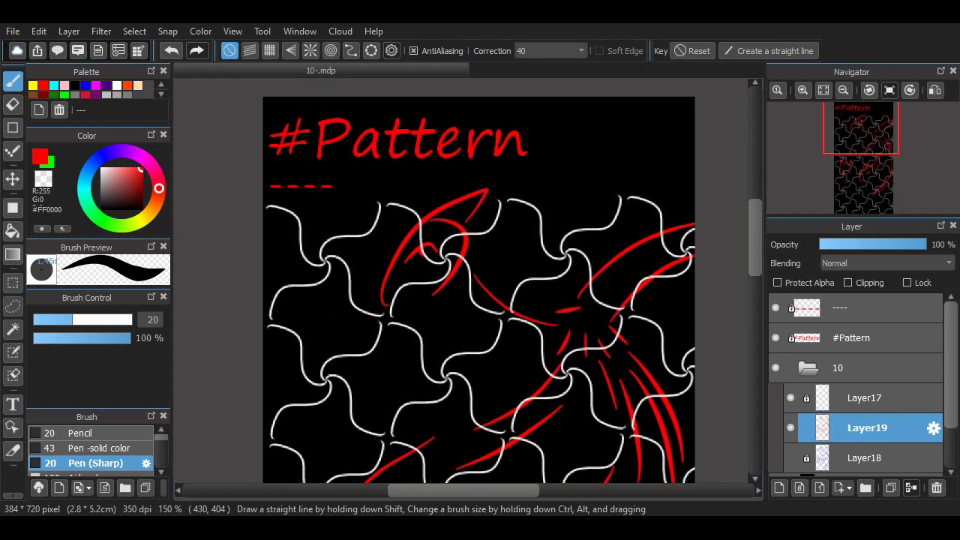
Step: Draw broken red lower neck lines for the upper head and the left head, running from each head toward the neck junction
scroll(685, 307, "up", 1)
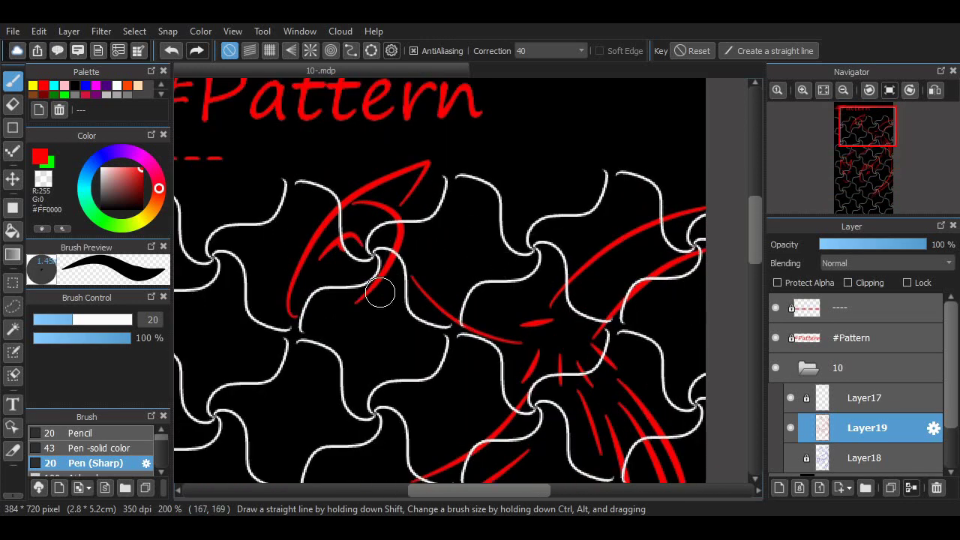
left_click_drag(380, 292, 543, 335)
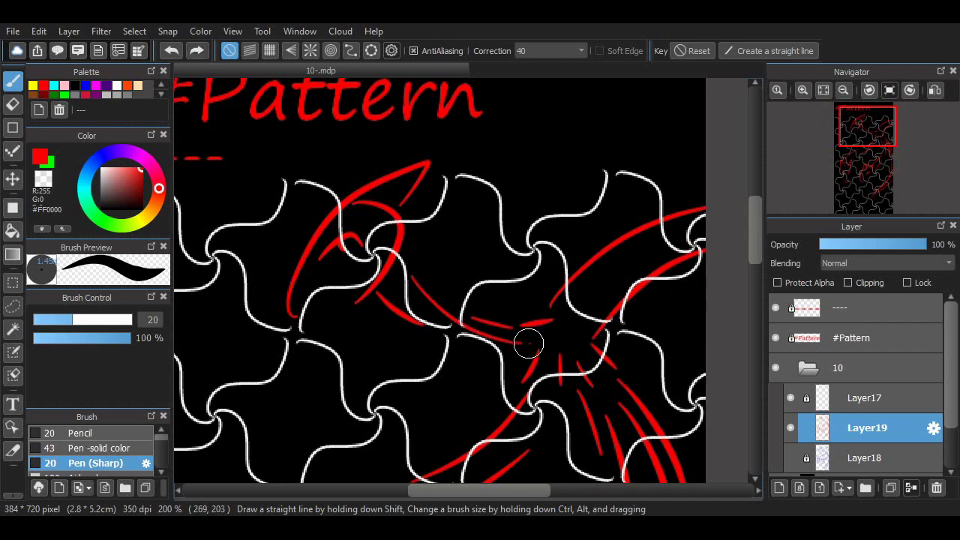
scroll(740, 281, "down", 5)
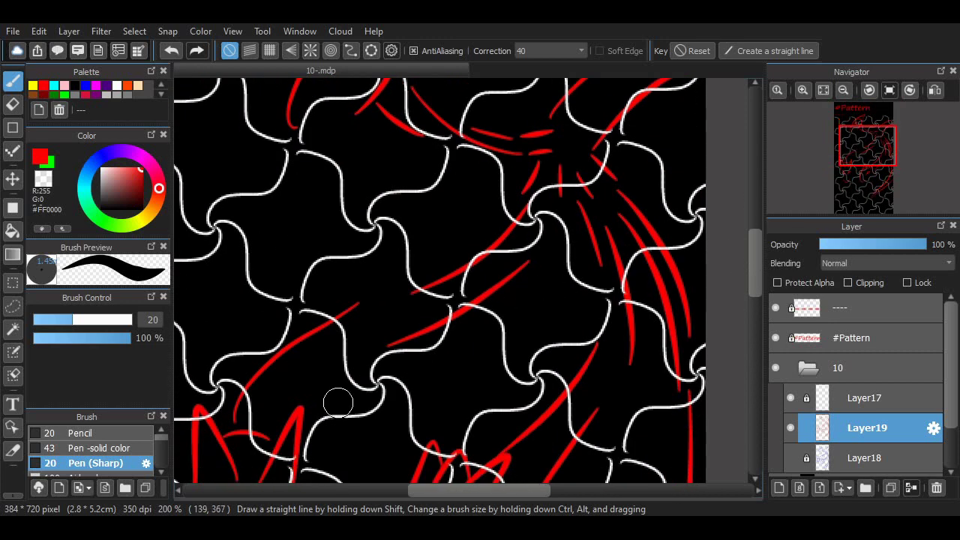
left_click_drag(294, 400, 375, 356)
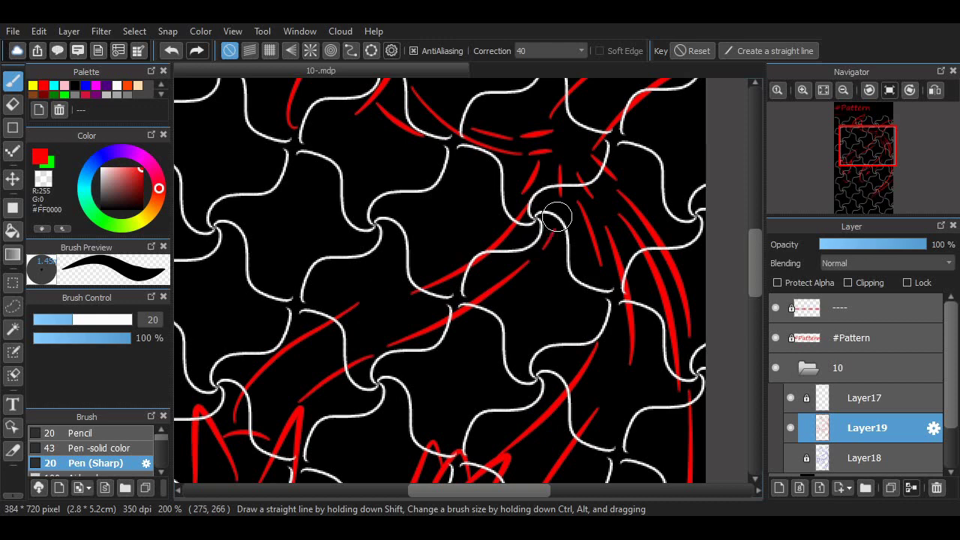
key("ctrl+z")
left_click_drag(564, 211, 548, 253)
Step: Draw a small forked red tongue below the chin of the lower head beside the left one
scroll(671, 273, "down", 5)
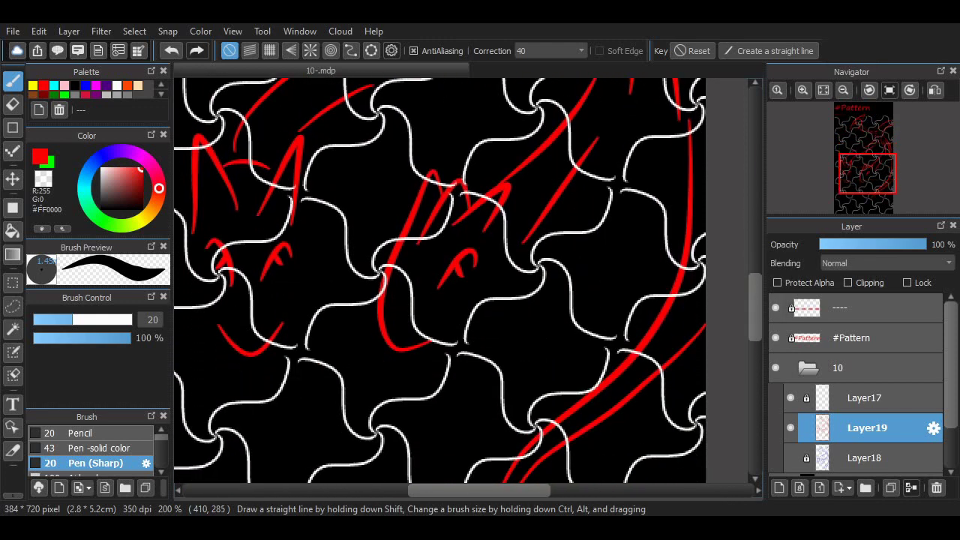
key("ctrl+z")
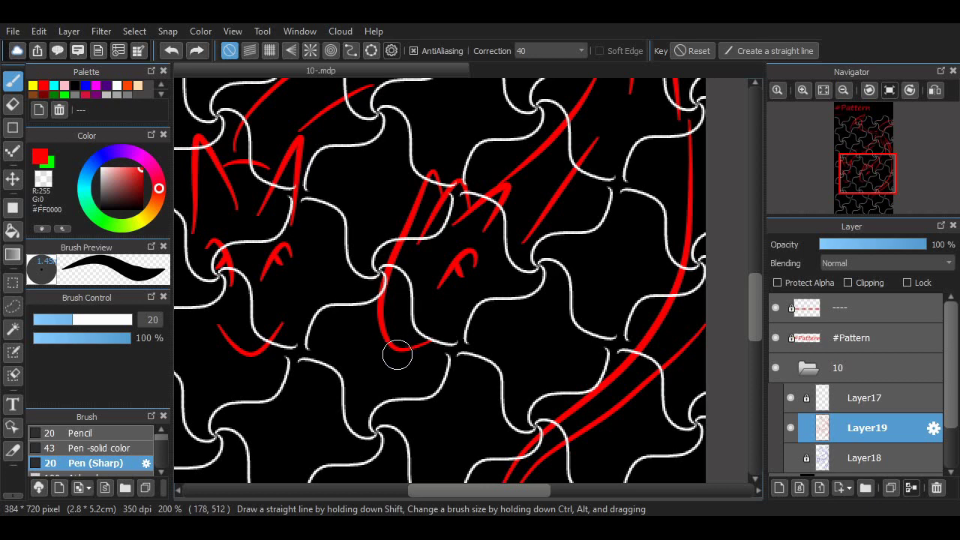
left_click_drag(398, 351, 389, 371)
left_click_drag(395, 353, 396, 382)
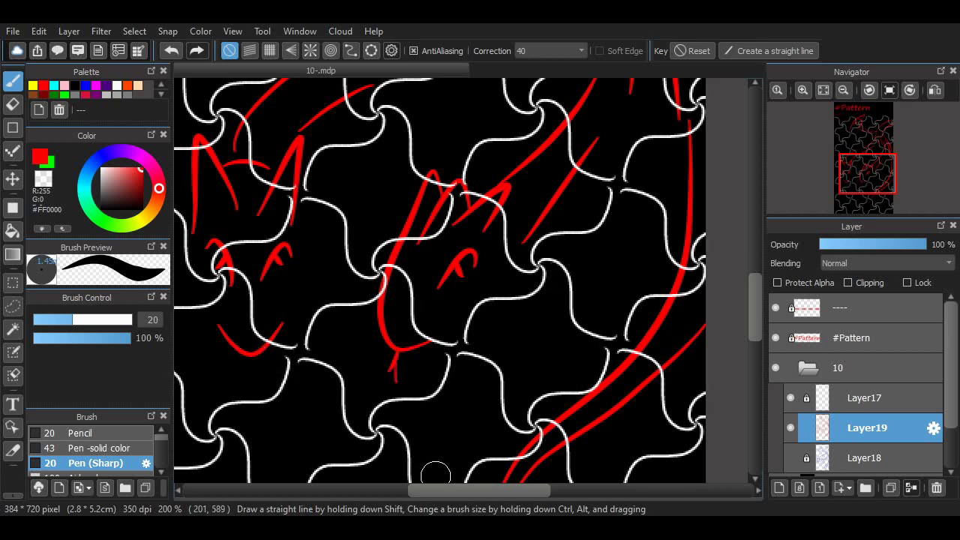
Step: Draw a small forked red tongue below the left head's chin at 400% zoom
scroll(456, 268, "left", 3)
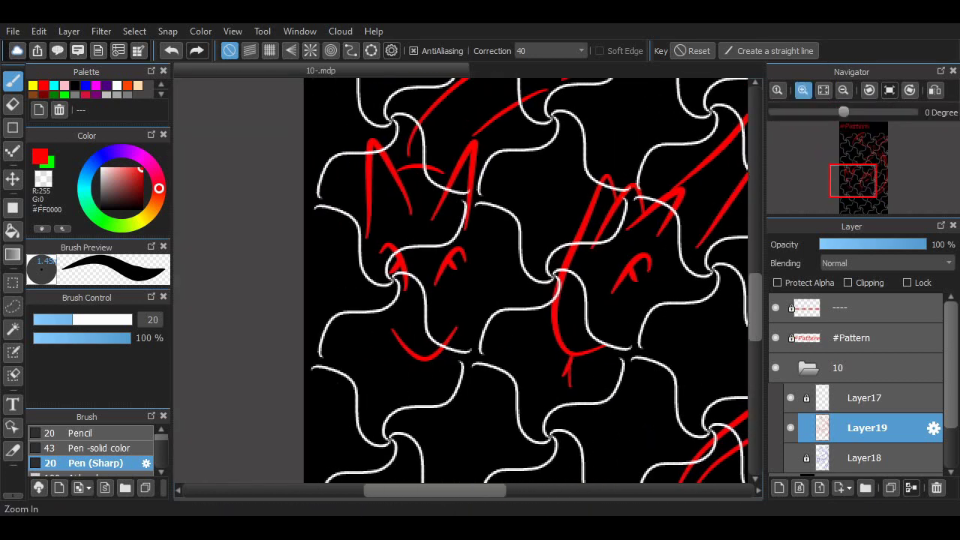
left_click(803, 90)
left_click(803, 90)
left_click_drag(755, 317, 755, 331)
mouse_move(387, 312)
left_mouse_down()
mouse_move(407, 357)
mouse_move(401, 375)
left_mouse_up()
key("ctrl+z")
left_click_drag(394, 339, 396, 364)
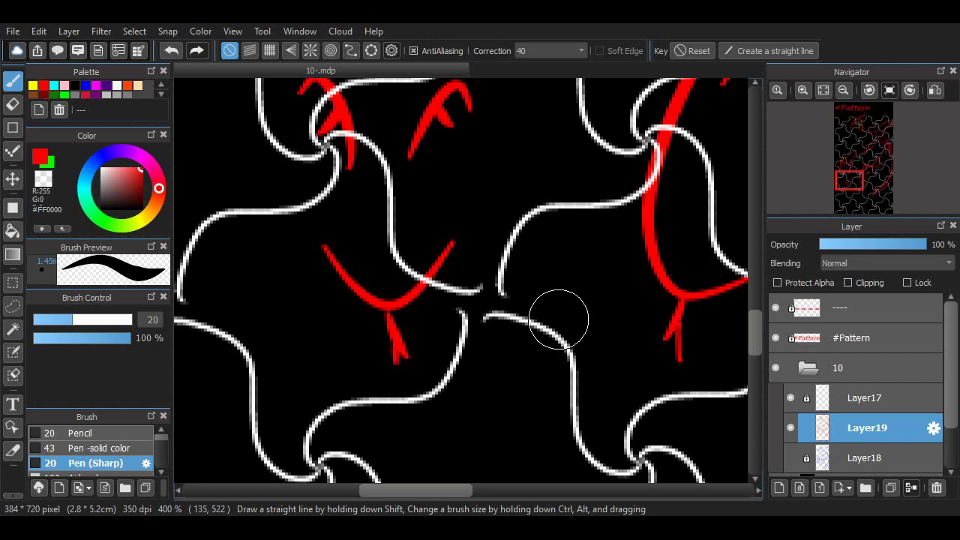
Step: Try to draw a forked red tongue at the tip of the upper head's snout
left_click_drag(755, 342, 755, 223)
mouse_move(467, 333)
left_mouse_down()
mouse_move(430, 328)
mouse_move(422, 354)
left_mouse_up()
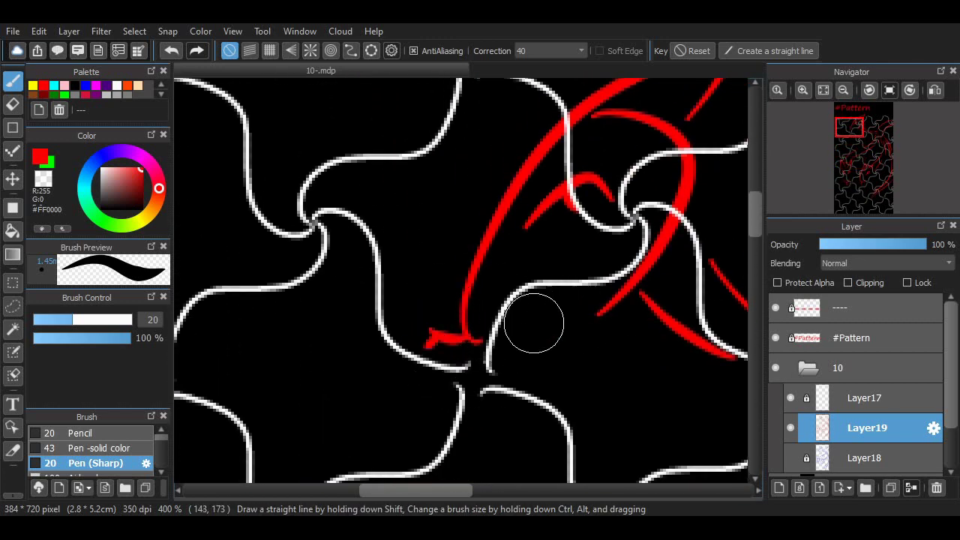
key("ctrl+z")
left_click_drag(472, 337, 474, 386)
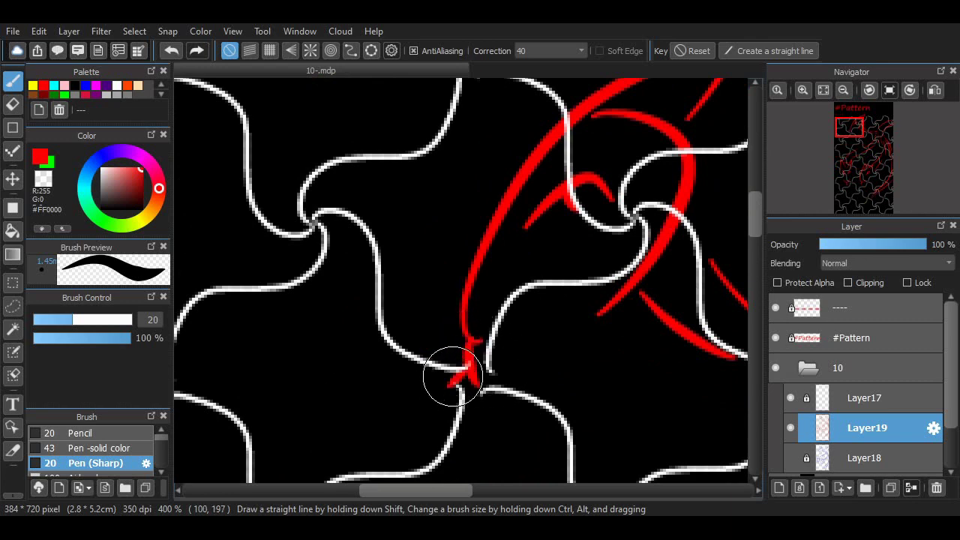
key("ctrl+z")
scroll(658, 261, "down", 3)
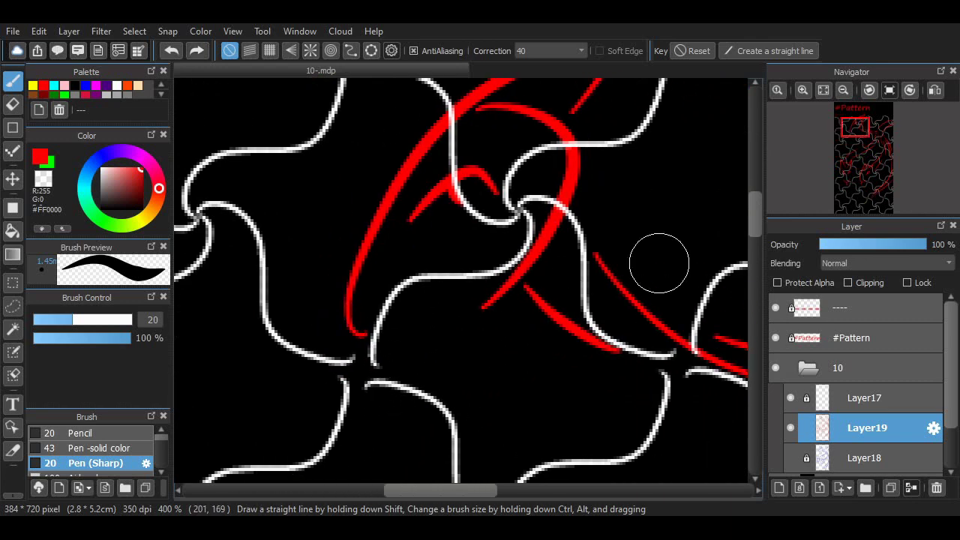
Step: Try to draw long red curves hanging below the lower body line near the canvas's right edge
left_click(823, 90)
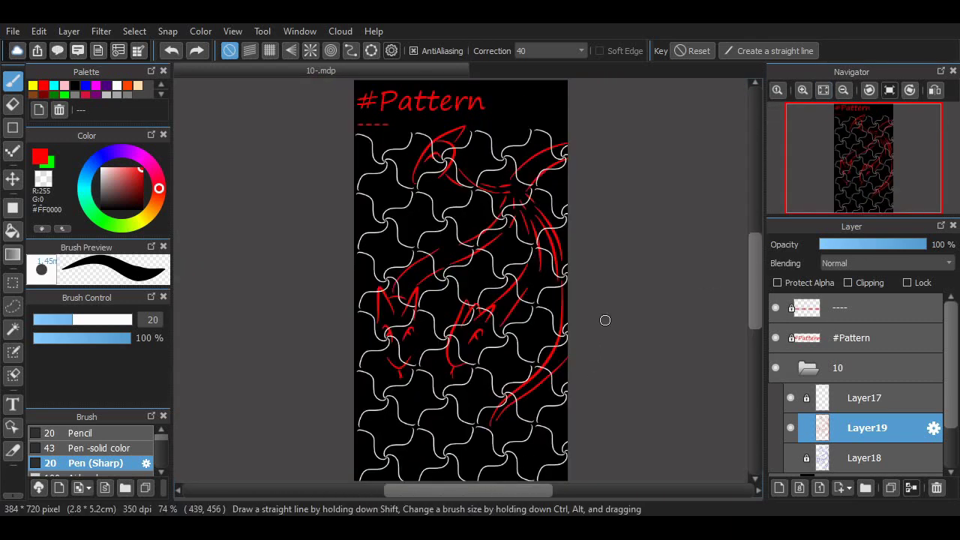
left_click(803, 90)
left_click(802, 90)
left_click_drag(755, 279, 755, 320)
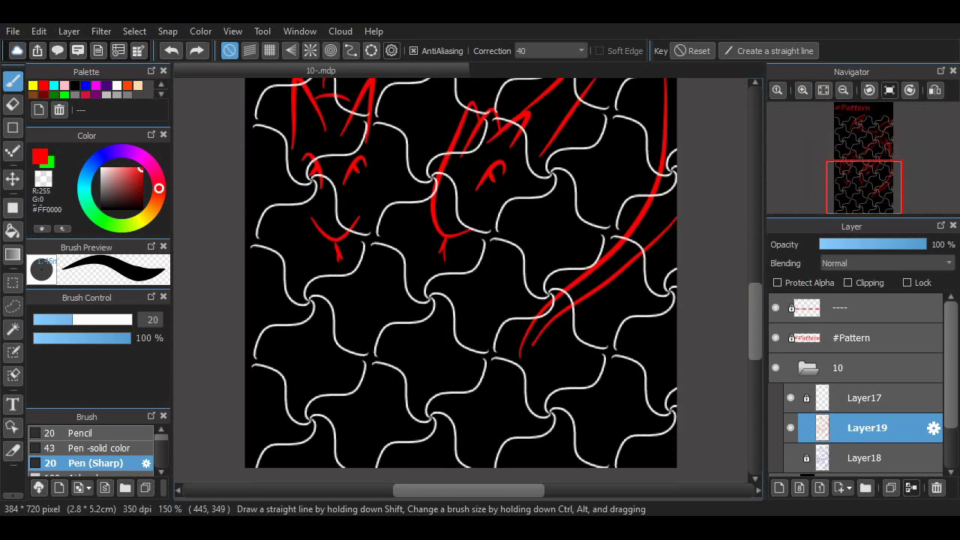
mouse_move(608, 283)
left_mouse_down()
mouse_move(574, 382)
mouse_move(552, 408)
mouse_move(608, 301)
left_mouse_up()
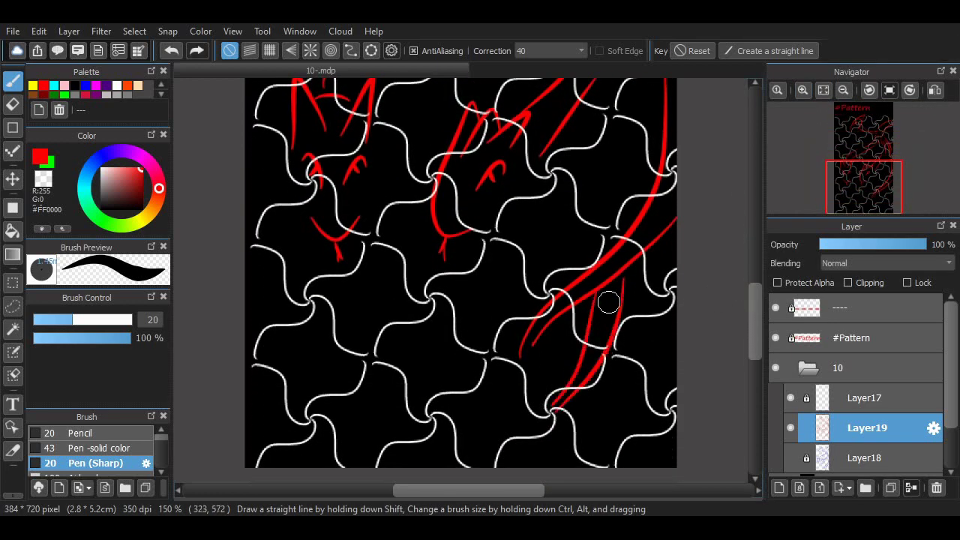
scroll(742, 312, "up", 2)
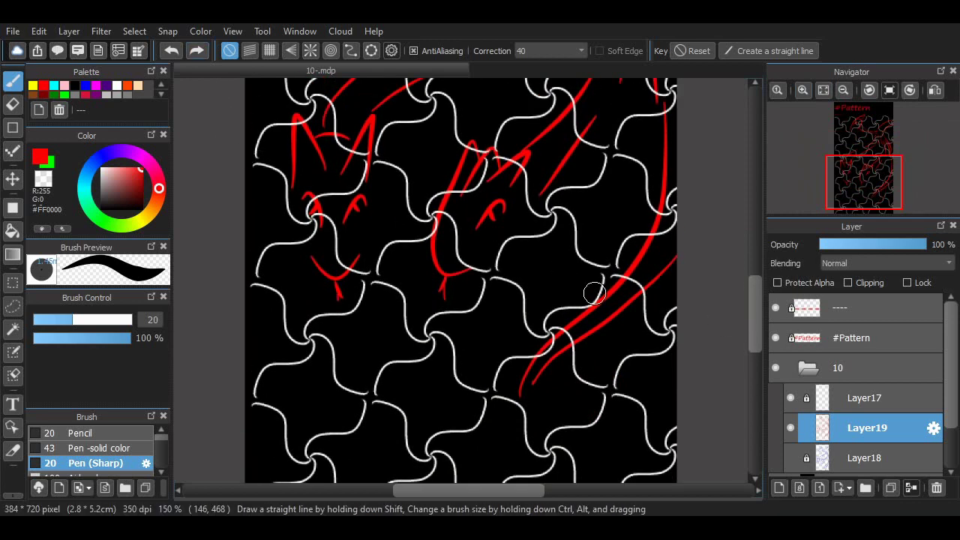
Step: Hide the red line work on Layer19 and examine the white pinwheel pattern from the canvas bottom to the heading
scroll(736, 257, "up", 8)
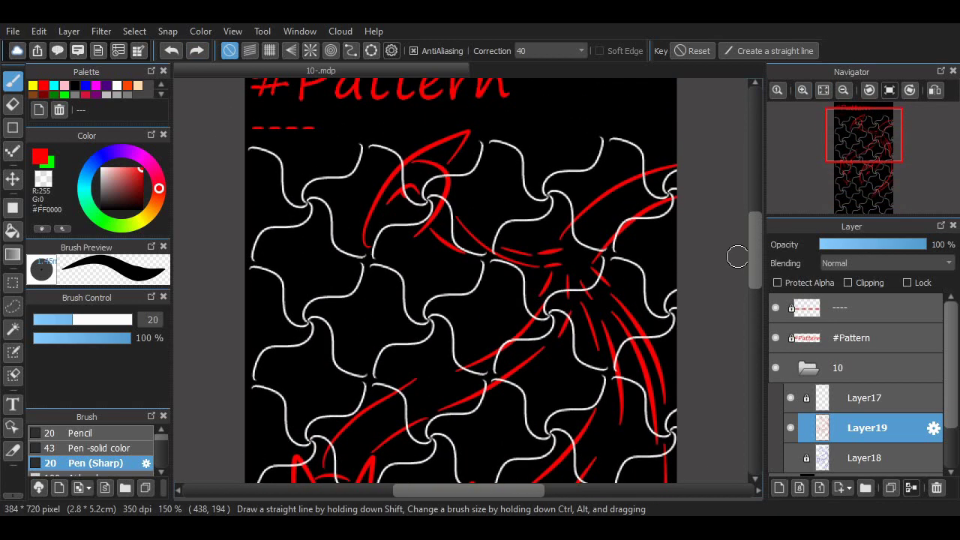
scroll(667, 266, "down", 2)
scroll(579, 313, "up", 2)
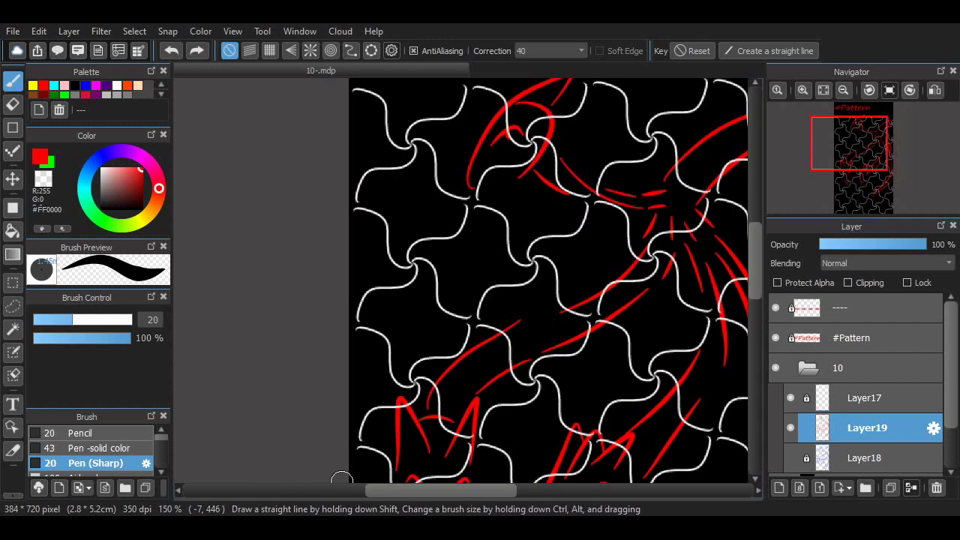
left_click_drag(342, 480, 246, 480)
scroll(411, 345, "down", 1)
scroll(411, 345, "up", 1)
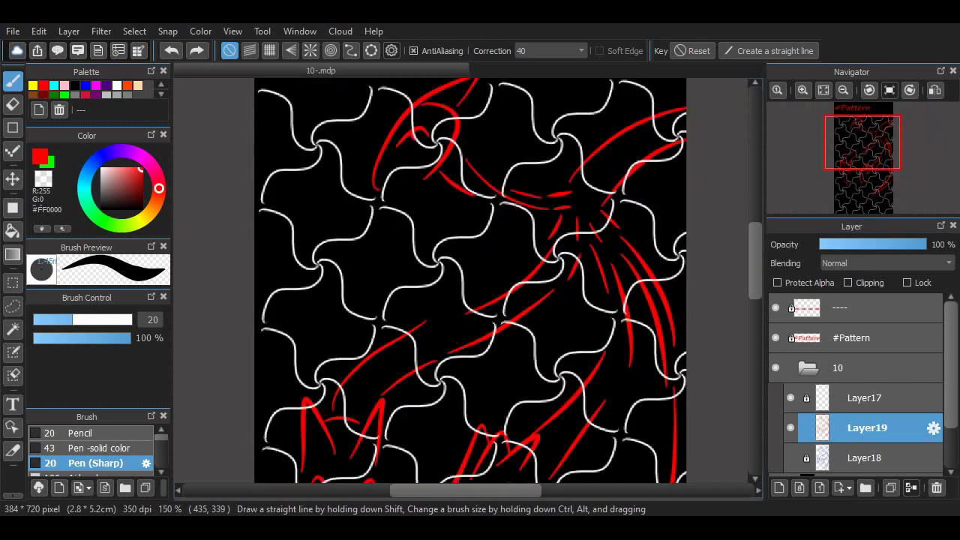
left_click(791, 428)
scroll(471, 280, "down", 5)
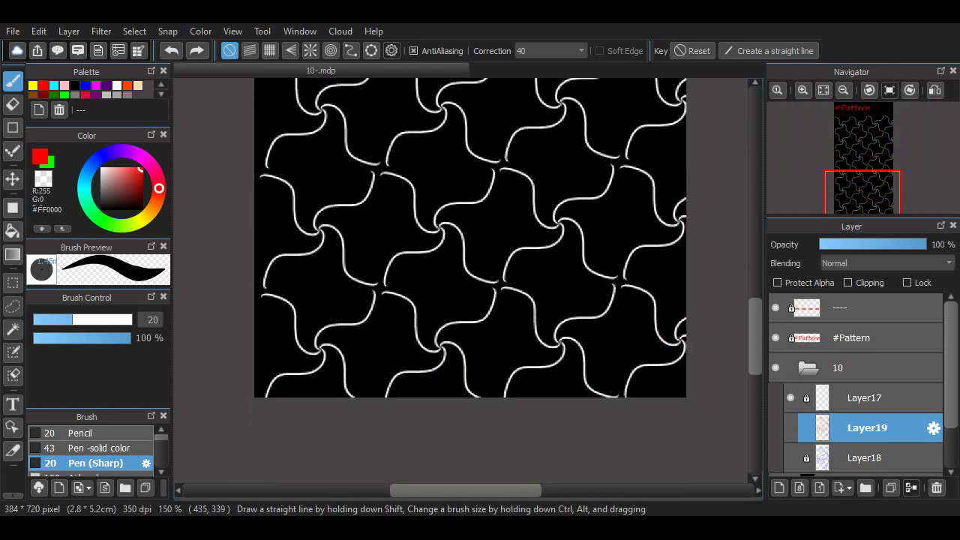
scroll(470, 280, "up", 3)
scroll(470, 281, "up", 3)
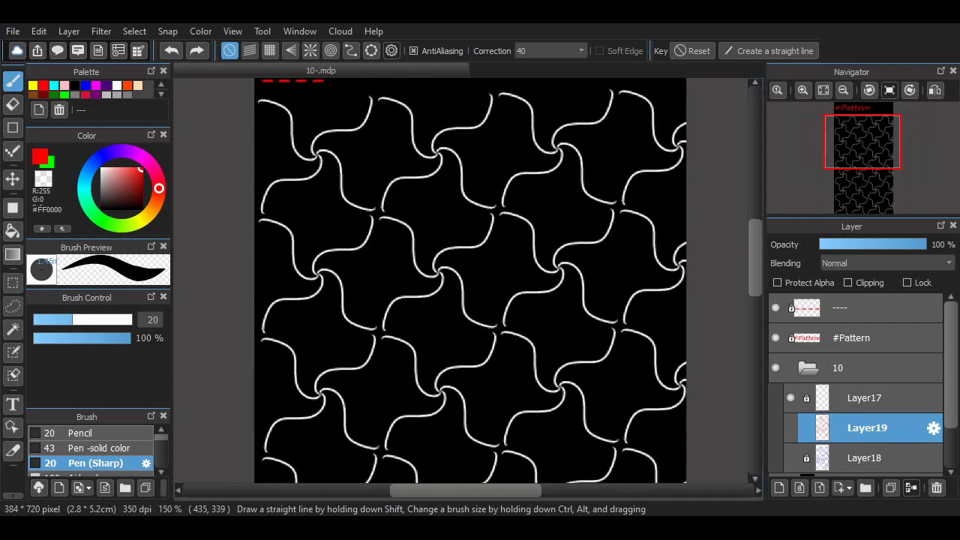
scroll(471, 281, "up", 3)
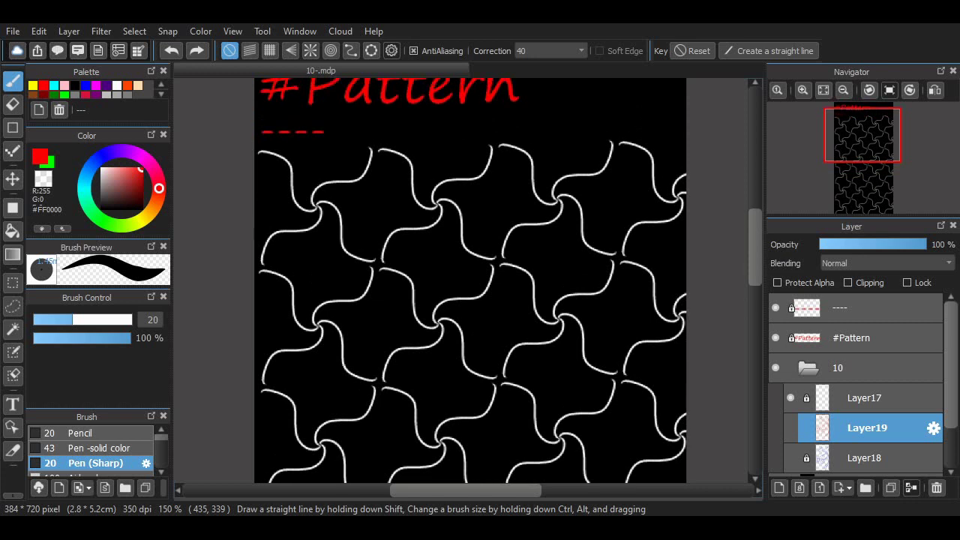
Step: Add a new layer above Layer19 and set up the pen for white (#FFFFFF) strokes with grid snapping
left_click(269, 50)
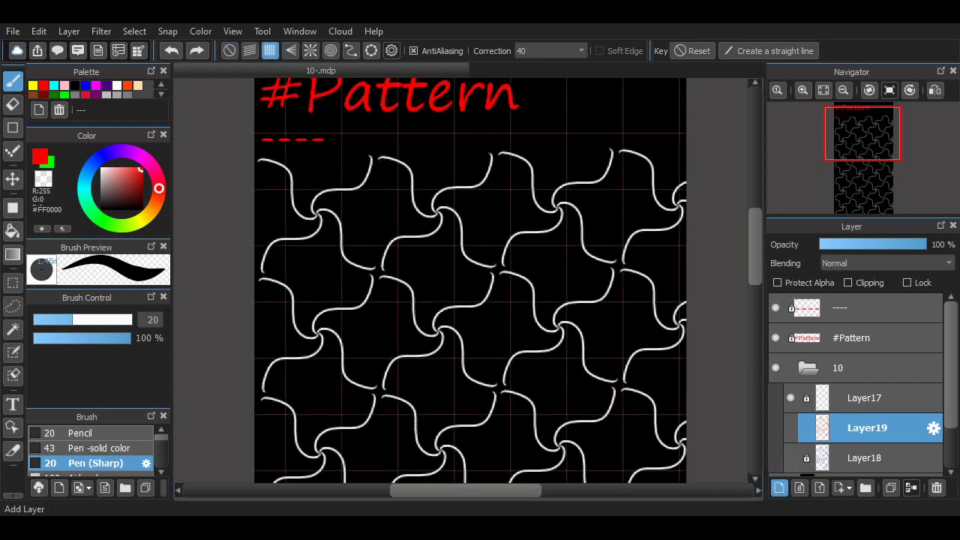
left_click(779, 487)
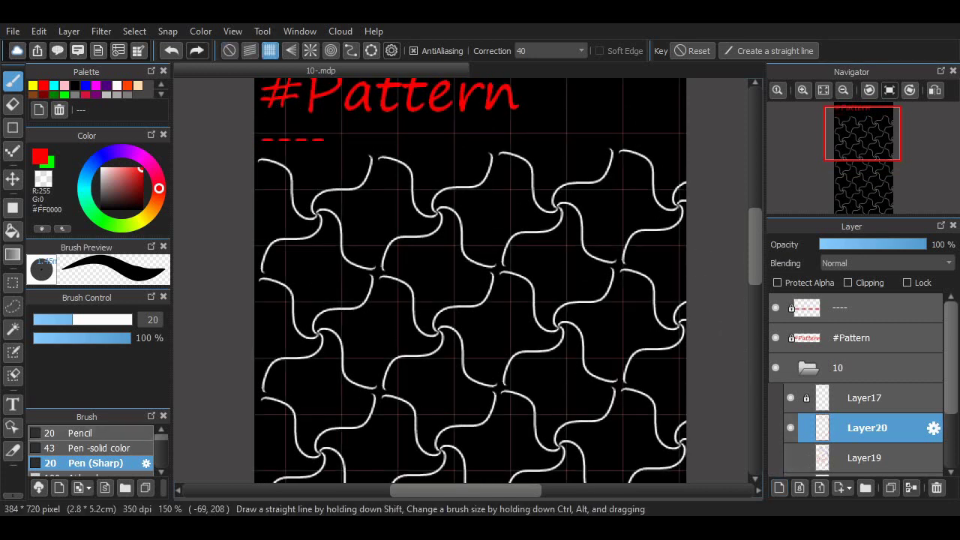
left_click(117, 85)
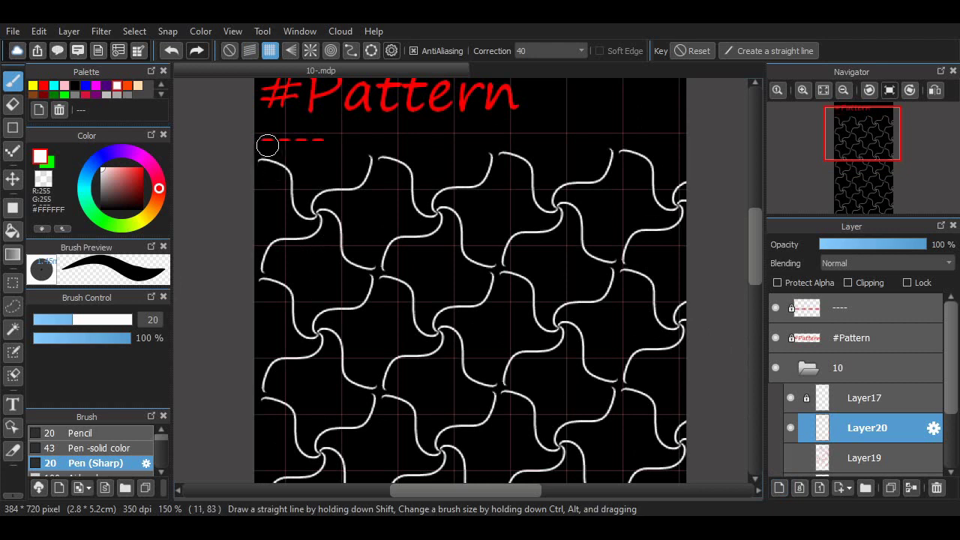
Step: Set the pen width to 10 and draw white horizontal lines across the canvas above and below the first pinwheel row
mouse_move(248, 150)
left_mouse_down()
mouse_move(514, 167)
mouse_move(678, 191)
left_mouse_up()
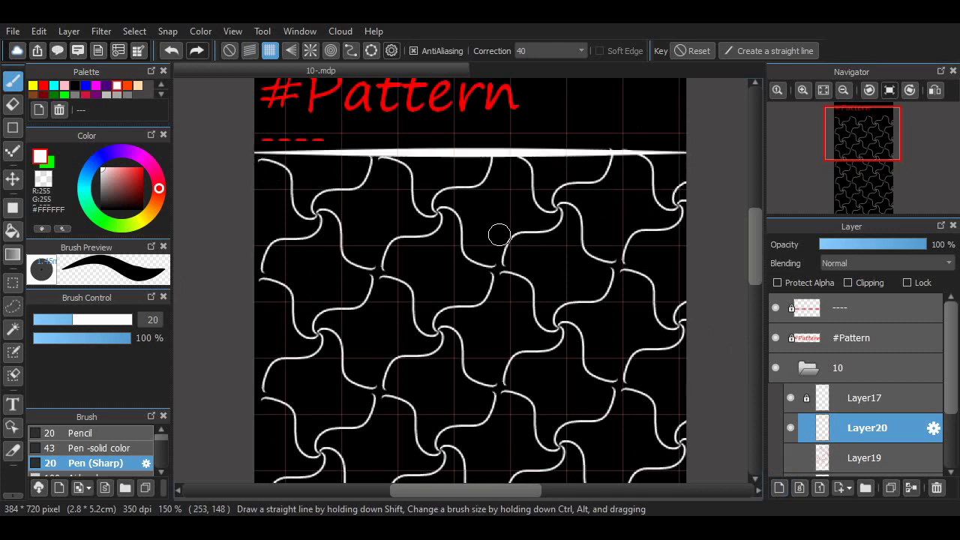
key("ctrl+z")
double_click(152, 319)
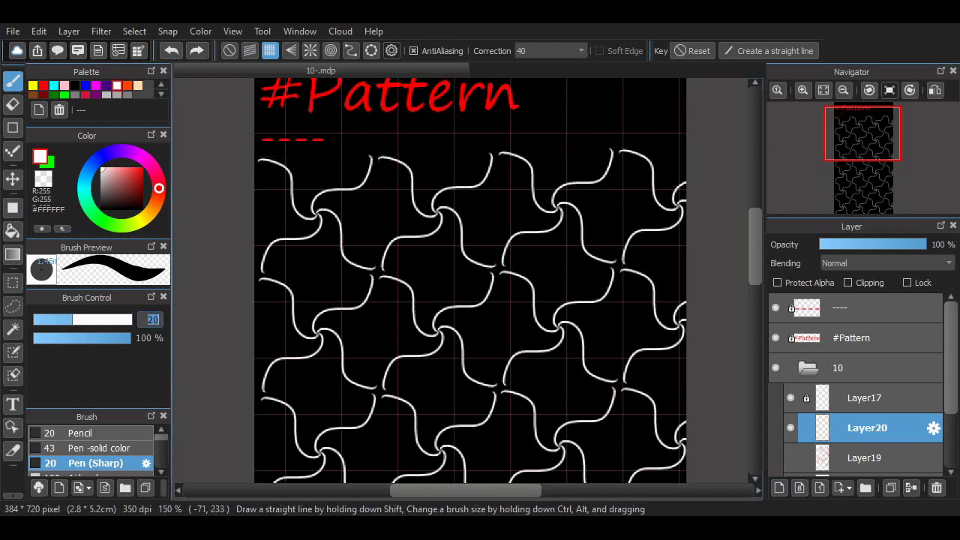
type("10")
mouse_move(256, 165)
left_mouse_down()
mouse_move(387, 160)
mouse_move(660, 188)
left_mouse_up()
key("ctrl+z")
left_click_drag(685, 153, 258, 189)
left_click_drag(259, 270, 227, 290)
key("ctrl+z")
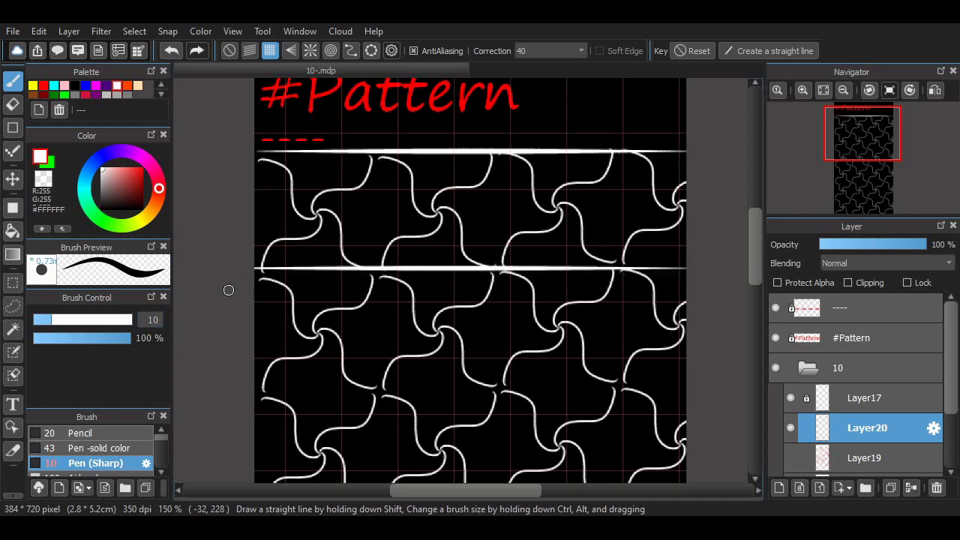
Step: Draw three white vertical lines between the pinwheel columns, from the top horizontal line down to the canvas bottom
left_click_drag(377, 152, 394, 517)
key("ctrl+z")
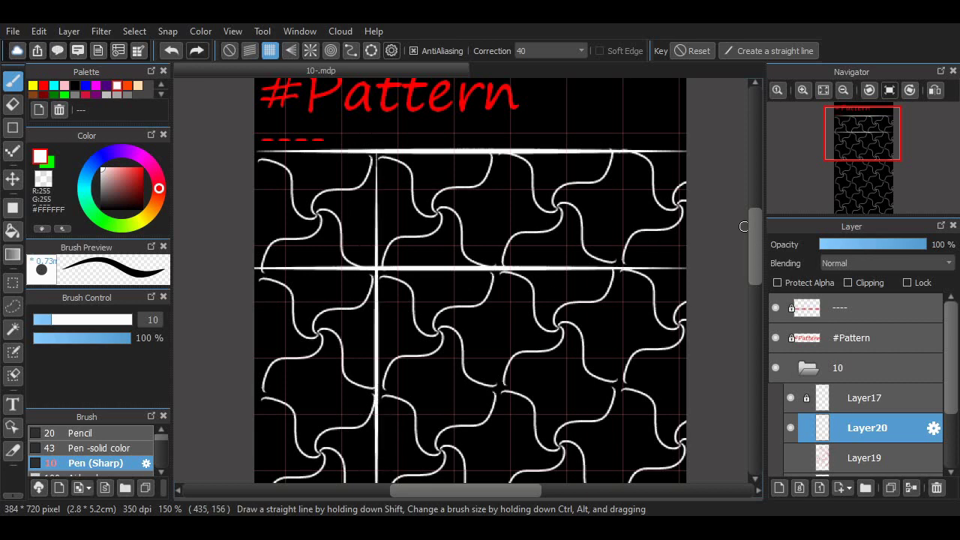
left_click_drag(755, 230, 755, 290)
left_click(823, 90)
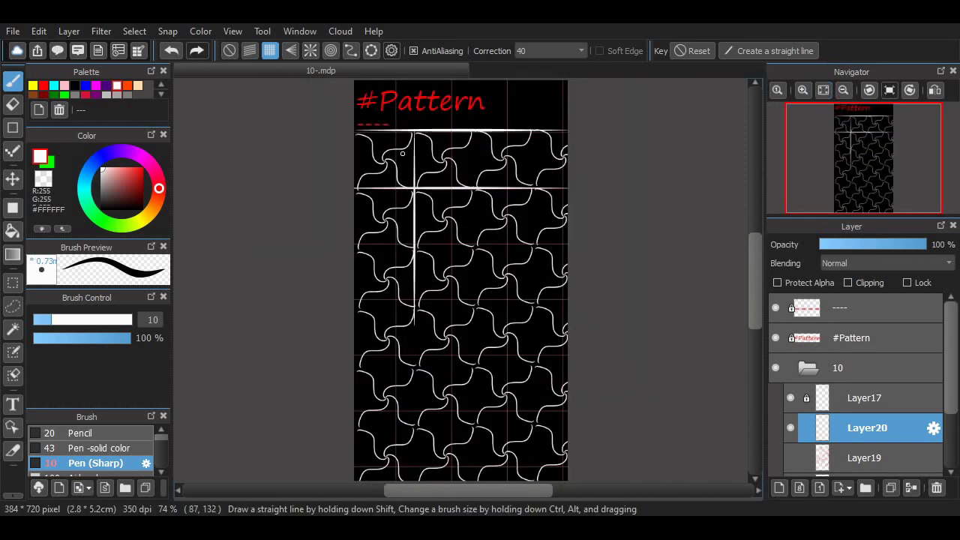
key("ctrl+z")
mouse_move(415, 129)
left_mouse_down()
mouse_move(415, 481)
mouse_move(442, 156)
mouse_move(441, 482)
left_mouse_up()
key("ctrl+z")
left_click_drag(475, 131, 475, 481)
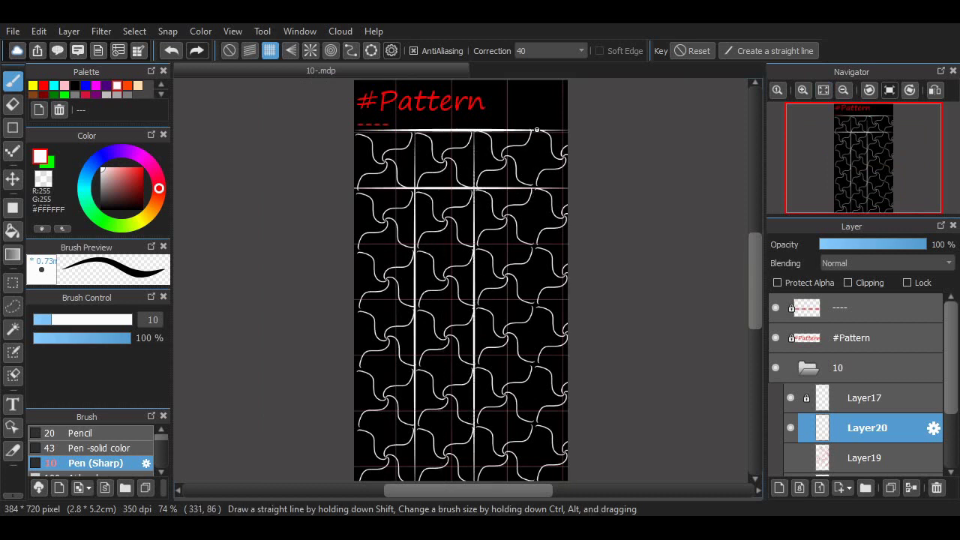
left_click_drag(536, 129, 536, 482)
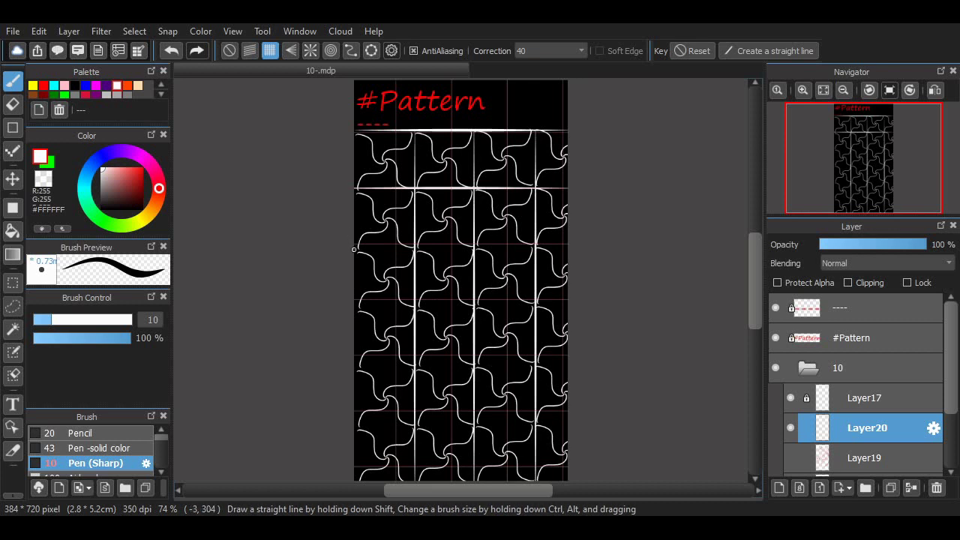
Step: Draw four more white horizontal lines across the canvas between the remaining pinwheel rows
left_click_drag(355, 249, 600, 271)
mouse_move(577, 308)
left_mouse_down()
mouse_move(537, 328)
mouse_move(572, 307)
mouse_move(346, 303)
mouse_move(381, 315)
mouse_move(602, 318)
mouse_move(348, 323)
left_mouse_up()
key("ctrl+z")
key("ctrl+z")
key("ctrl+z")
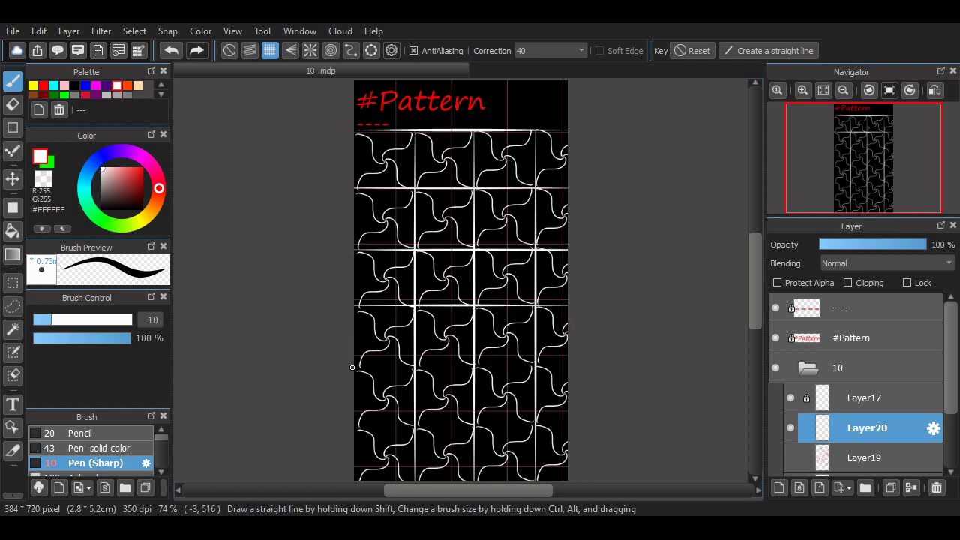
mouse_move(352, 368)
left_mouse_down()
mouse_move(588, 371)
mouse_move(351, 390)
left_mouse_up()
key("ctrl+z")
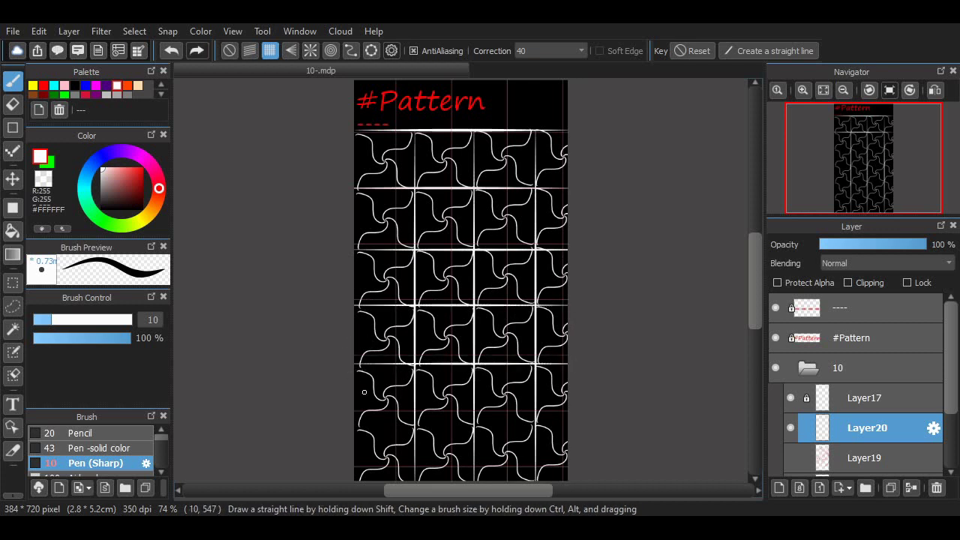
mouse_move(352, 429)
left_mouse_down()
mouse_move(583, 427)
mouse_move(401, 428)
mouse_move(347, 442)
left_mouse_up()
key("ctrl+z")
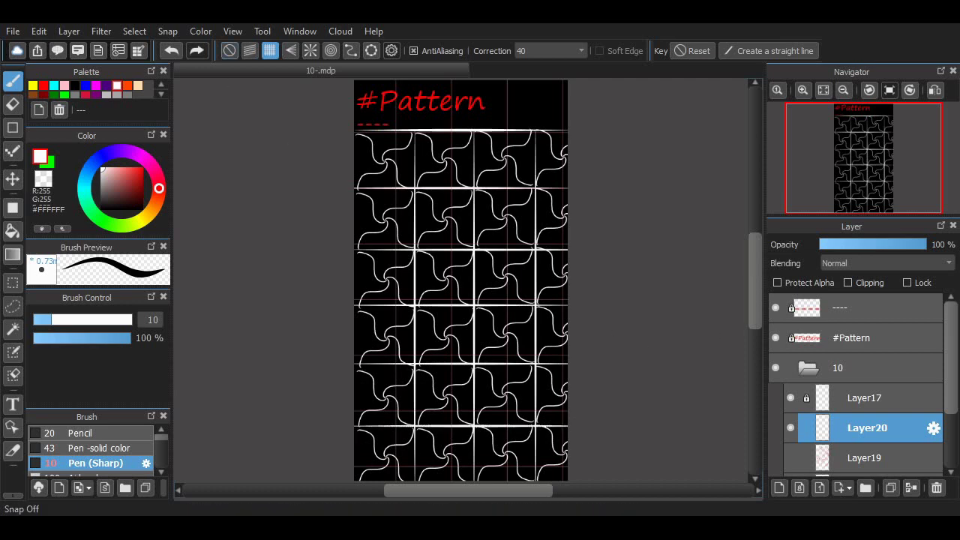
Step: Turn snapping off and show the red line work on Layer19 again over the white grid
left_click(229, 50)
scroll(498, 281, "up", 2)
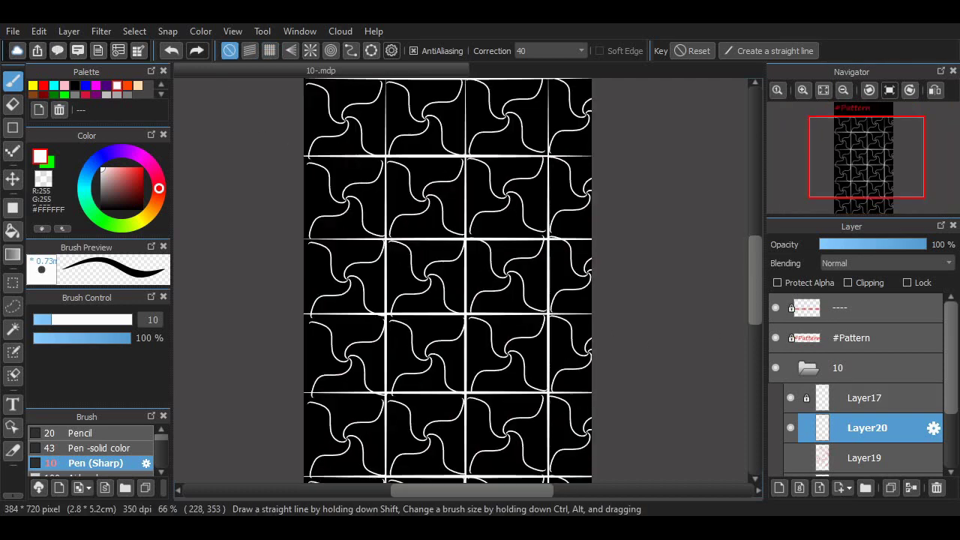
left_click(790, 458)
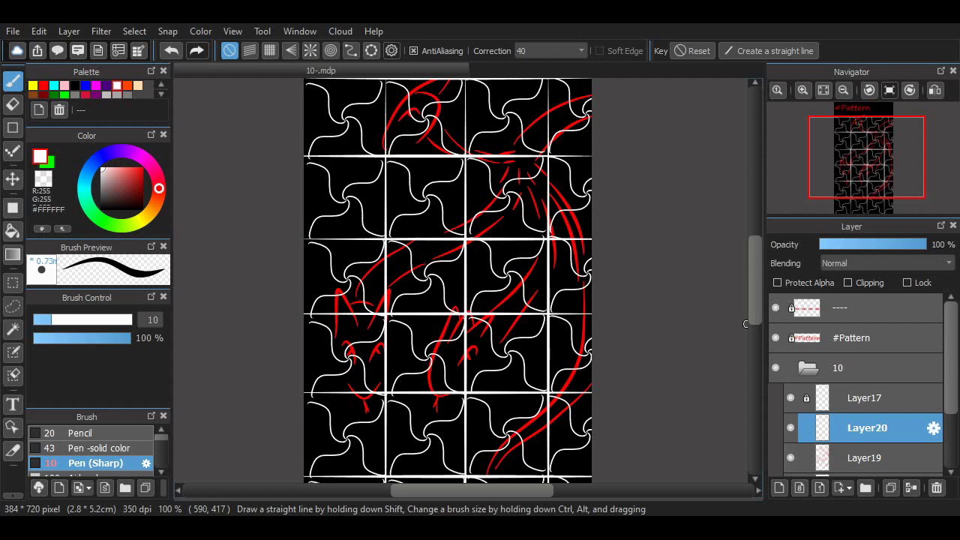
mouse_move(755, 313)
left_mouse_down()
mouse_move(755, 299)
mouse_move(755, 335)
mouse_move(755, 323)
left_mouse_up()
scroll(672, 332, "up", 2)
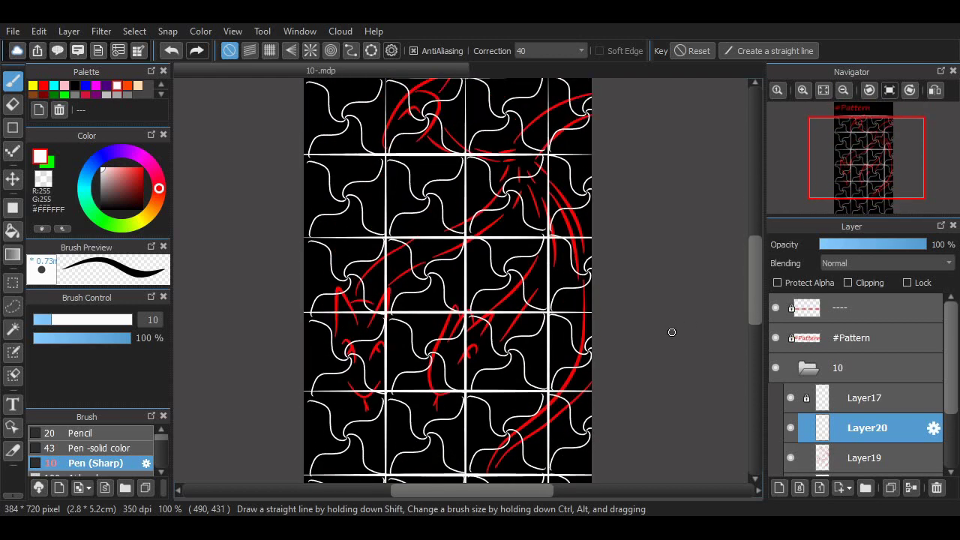
scroll(672, 332, "down", 1)
scroll(672, 373, "up", 1)
left_click_drag(473, 491, 489, 490)
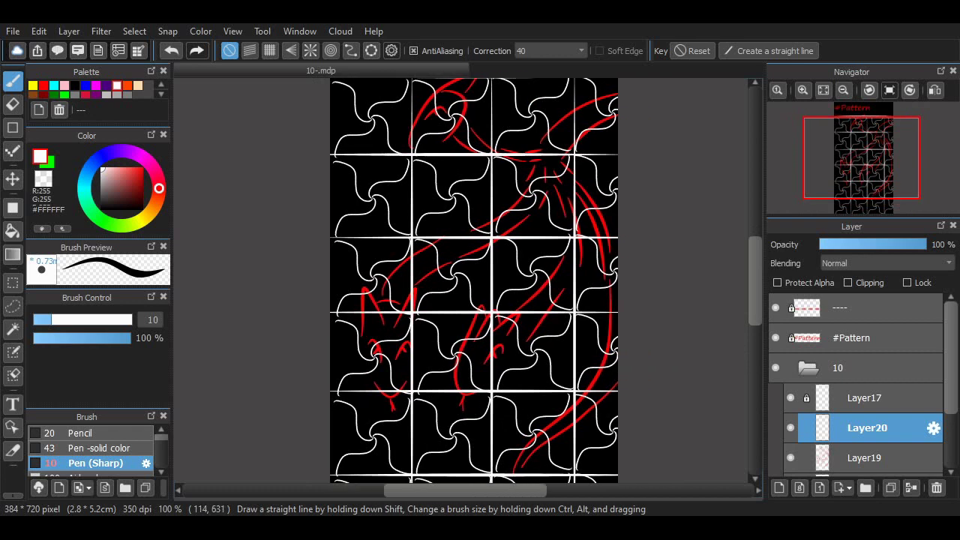
scroll(519, 403, "down", 1)
scroll(519, 402, "up", 1)
Step: Try replacing the dashed text under the heading with rows of brackets, alternating O and X letters, and />​<:" symbols
left_click_drag(756, 273, 755, 256)
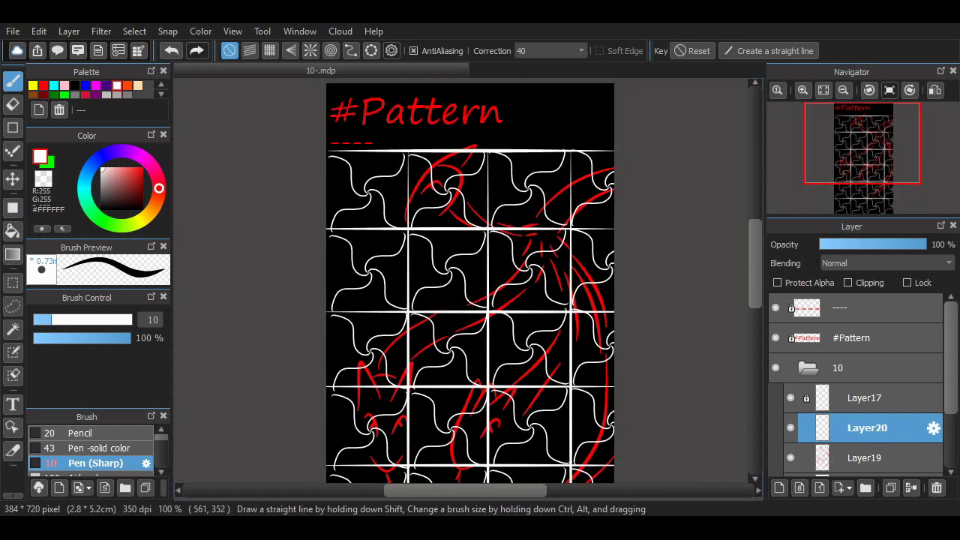
left_click(862, 308)
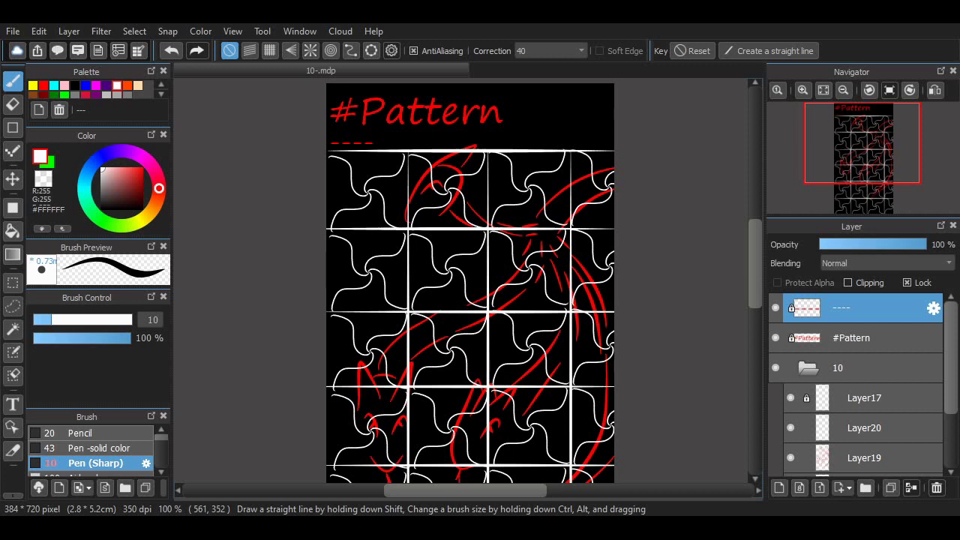
type(")()()()()()()()")
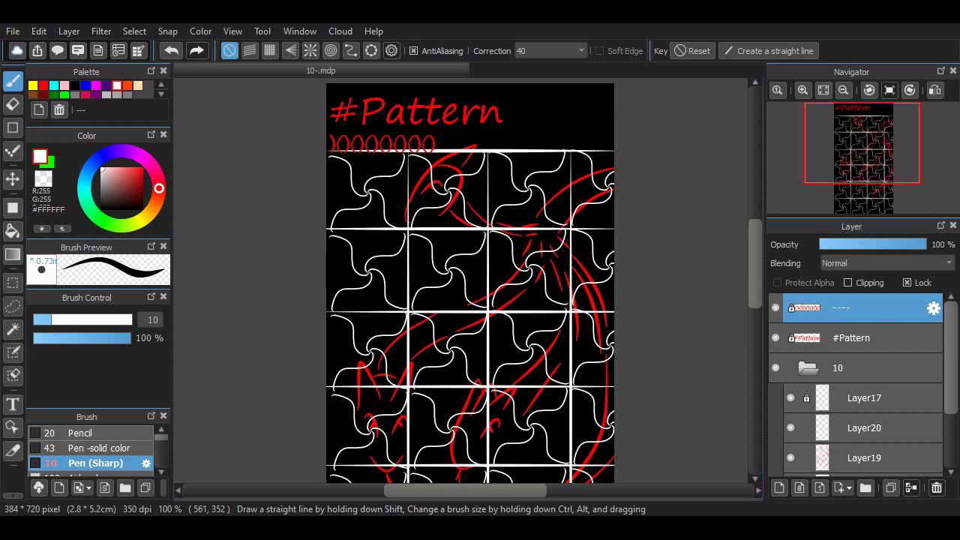
type("()")
key("ctrl+z")
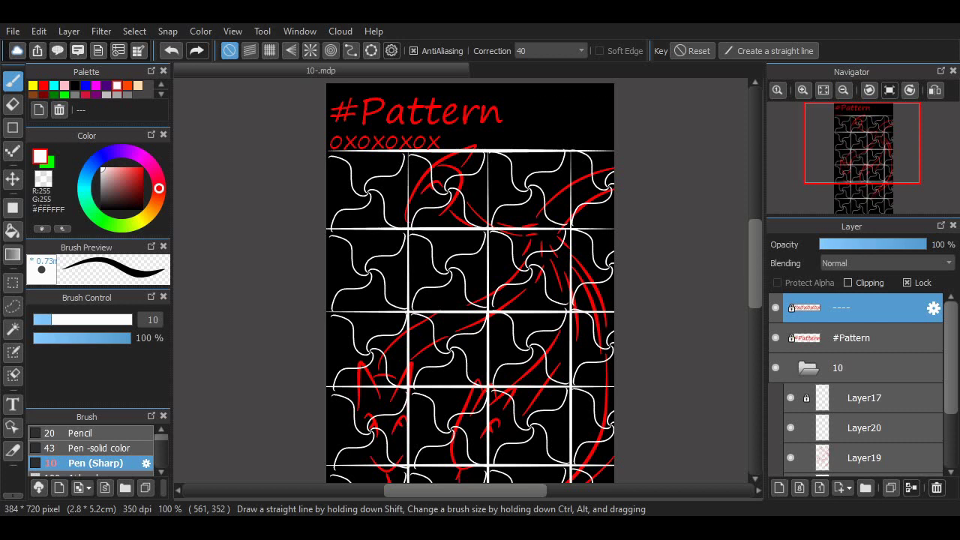
key("ctrl+z")
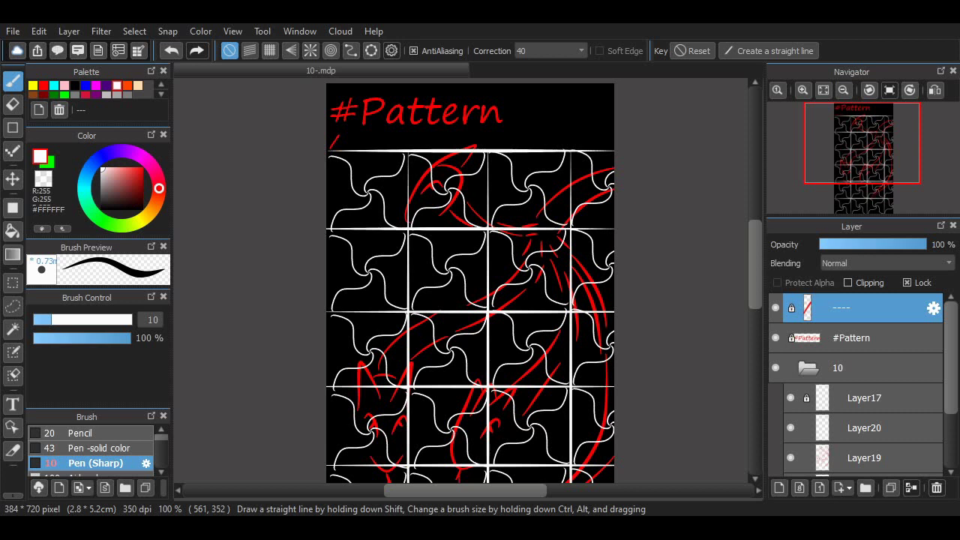
type("><:\"")
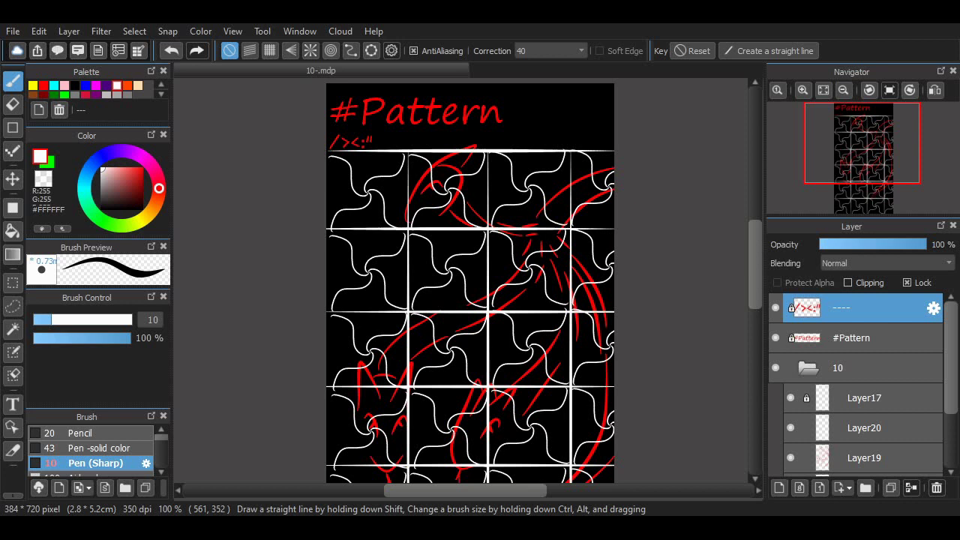
Step: Replace the text under the heading with a repeating \_/^ pattern that spans the canvas width
type("\\_")
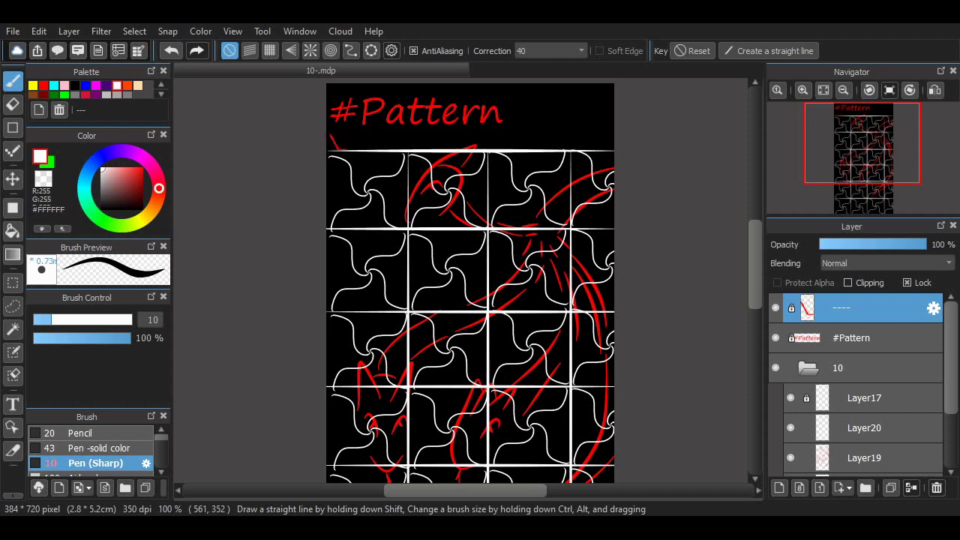
type("/")
left_click_drag(358, 144, 395, 135)
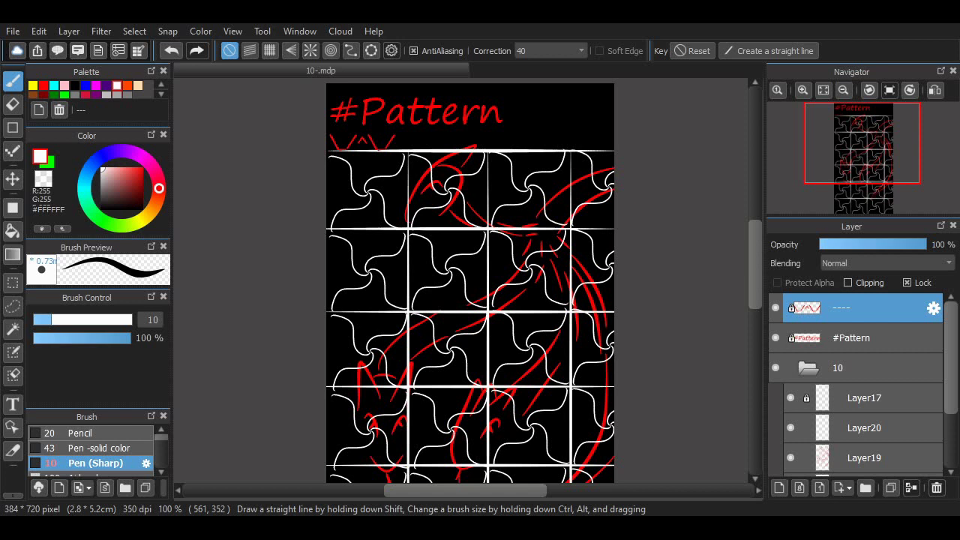
left_click_drag(396, 143, 405, 143)
left_click_drag(406, 142, 611, 140)
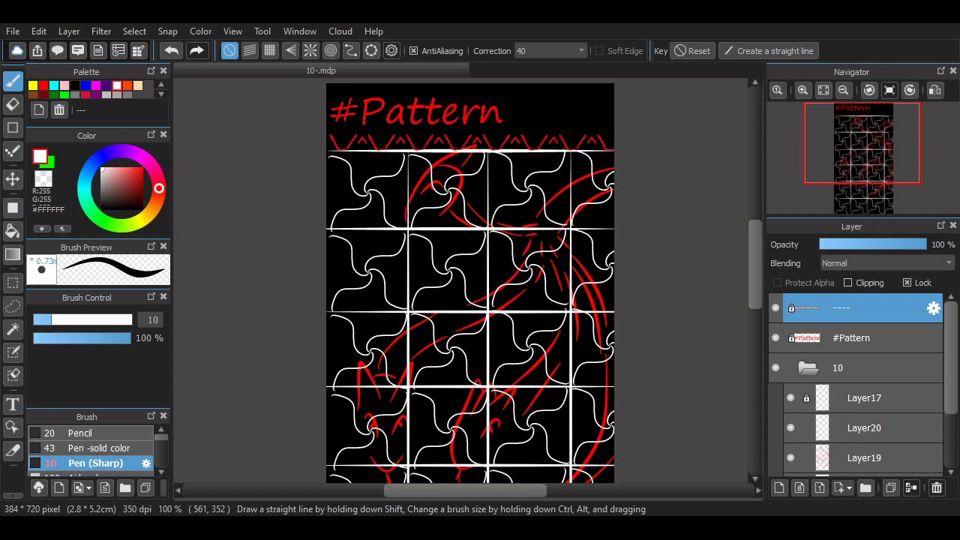
key("Return")
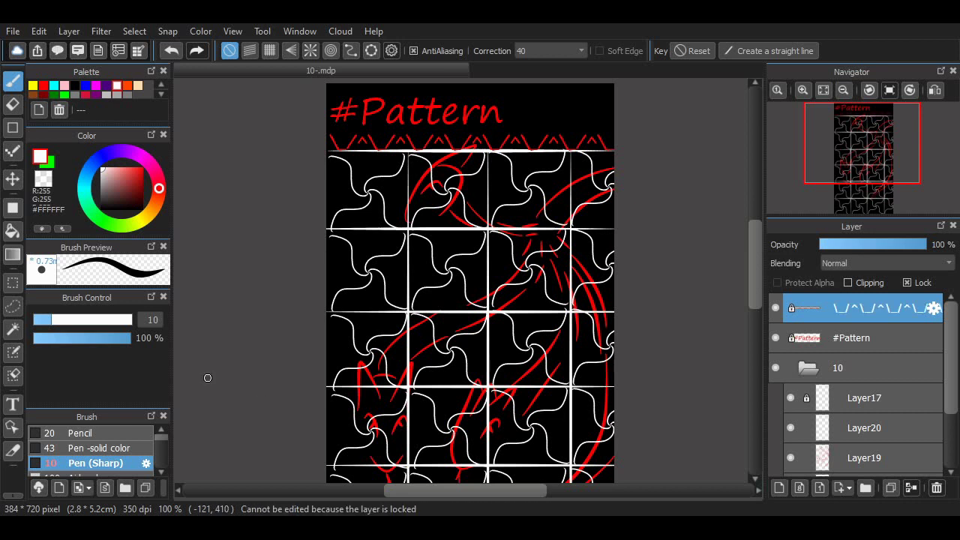
Step: Unlock the \_/^ text layer and move it 3 px left and 7 px up, clear of the grid's top line
left_click(12, 179)
left_click(907, 282)
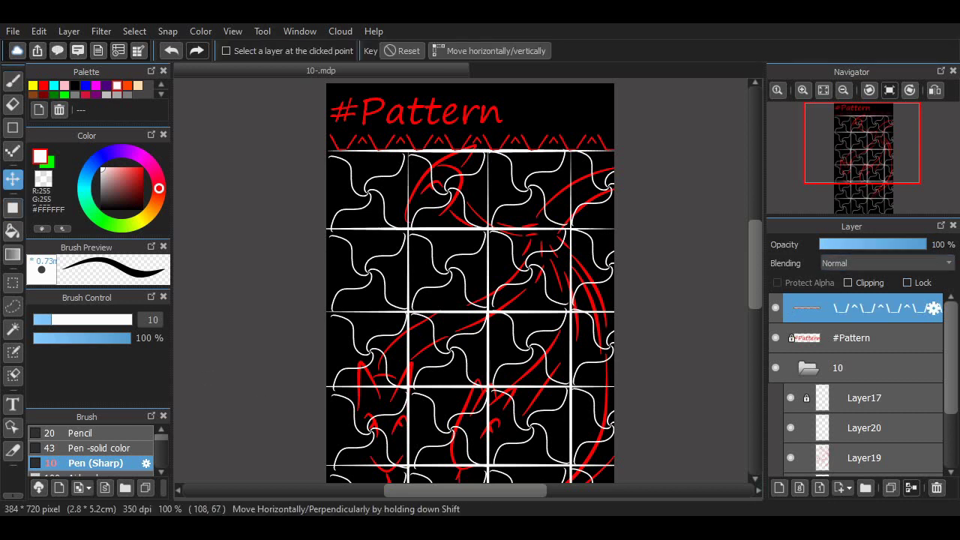
left_click_drag(407, 133, 402, 128)
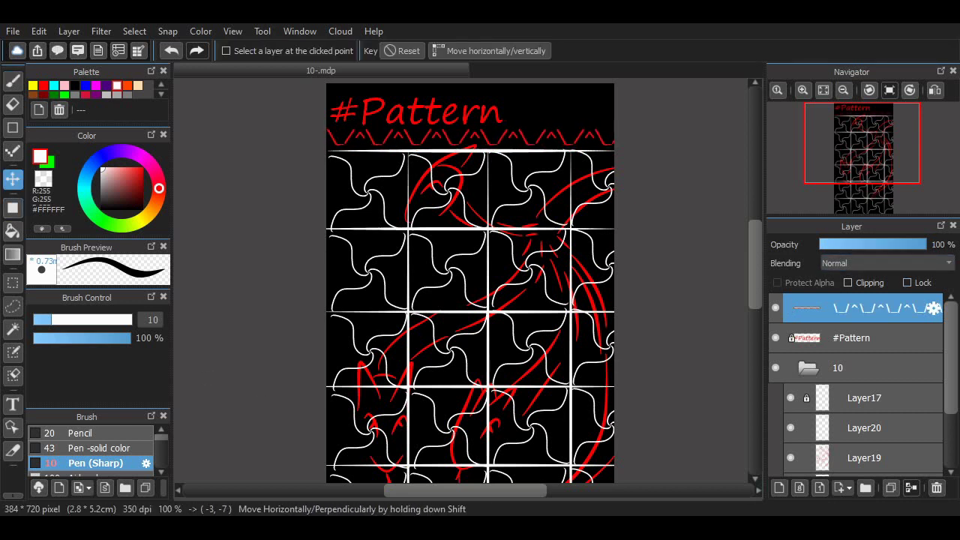
Step: Try several other fonts for the \_/^ pattern text under the heading
scroll(583, 226, "down", 1)
scroll(521, 171, "up", 3)
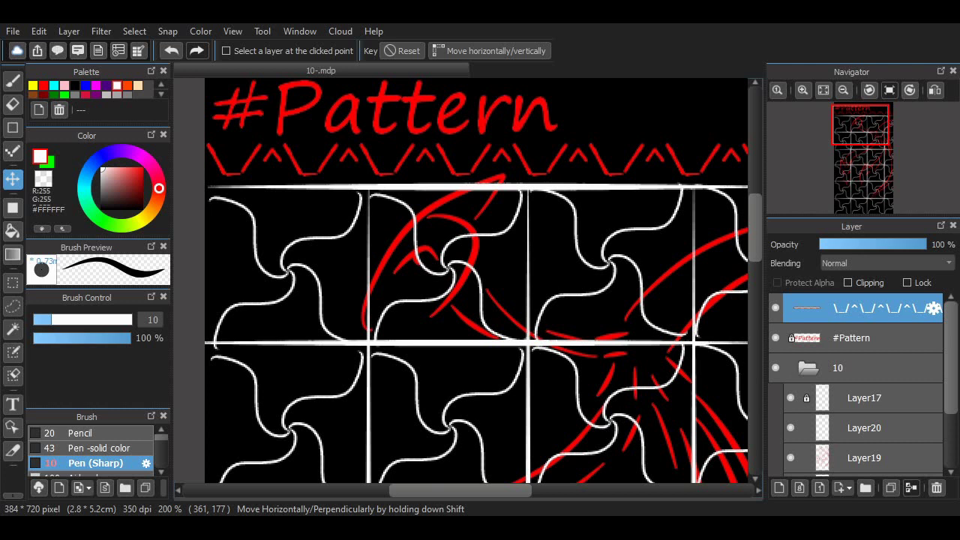
key("Down")
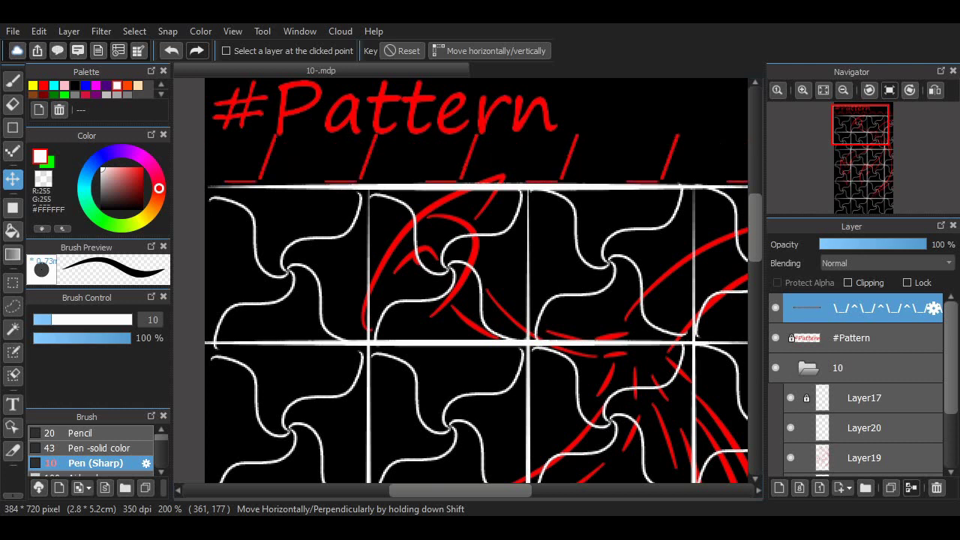
key("ctrl+y")
key("ctrl+y")
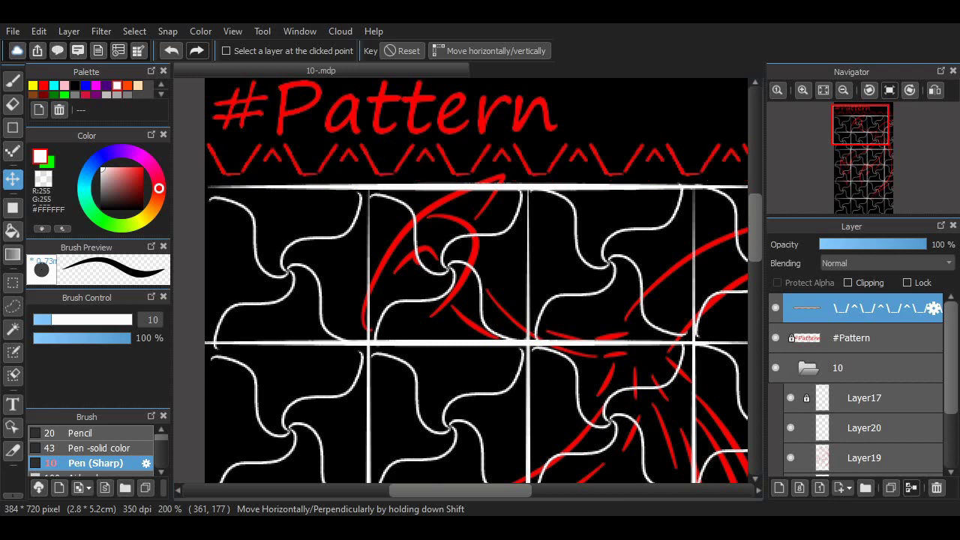
key("Down")
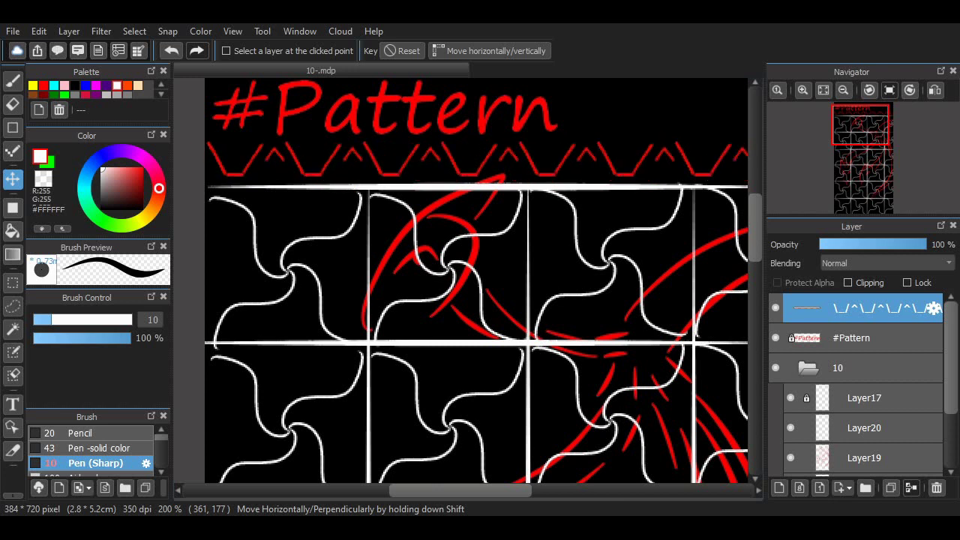
key("Down")
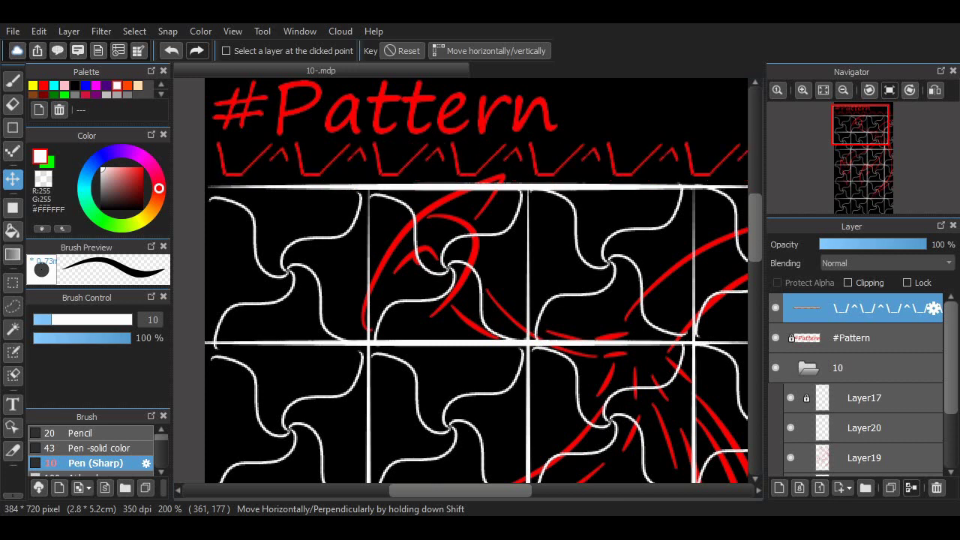
key("ctrl+y")
key("ctrl+y")
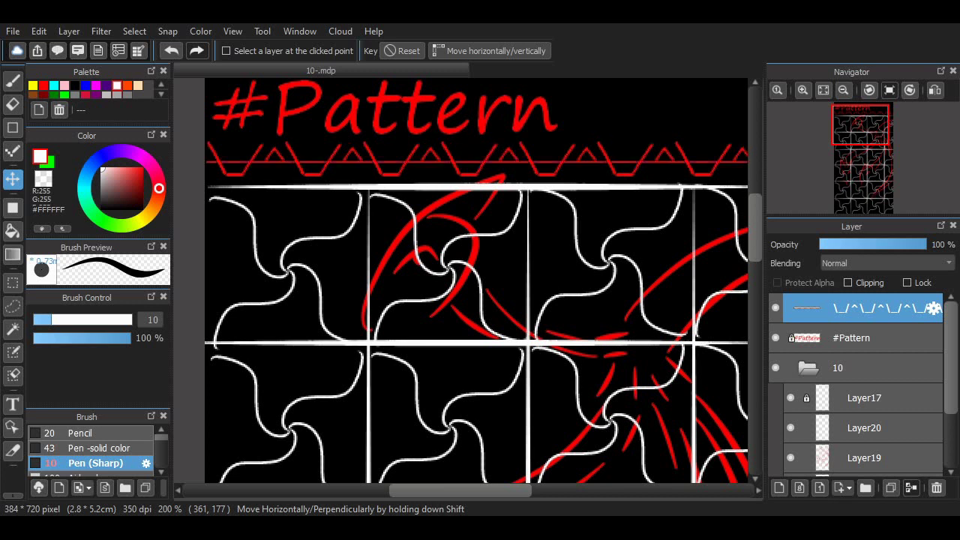
key("ctrl+z")
key("ctrl+y")
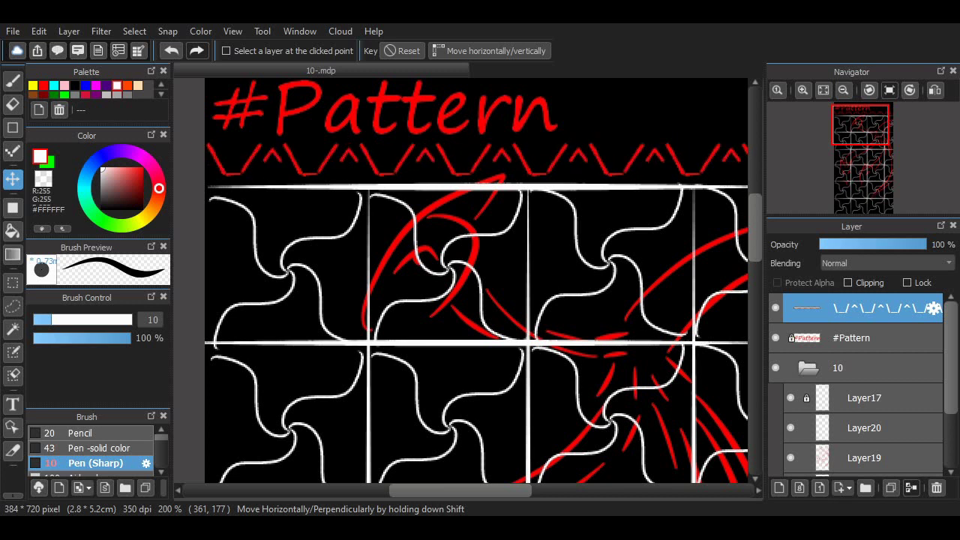
Step: Shift the \_/^ pattern text 5 px right and 1 px down beneath the heading
mouse_move(348, 167)
left_mouse_down()
mouse_move(327, 166)
mouse_move(356, 169)
left_mouse_up()
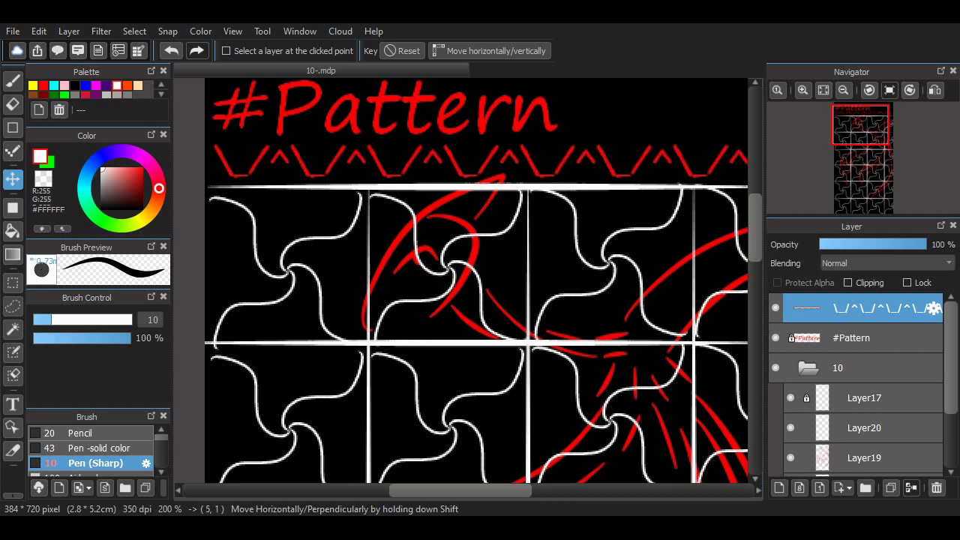
scroll(474, 267, "down", 1)
scroll(475, 267, "down", 1)
scroll(607, 269, "up", 1)
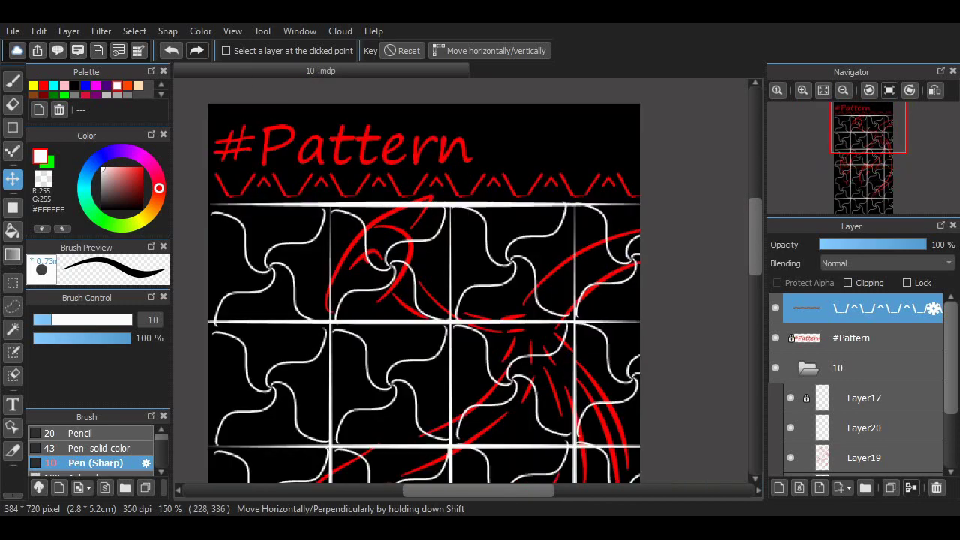
Step: Examine the artwork from the heading and text border down through the creature and lower pinwheel rows, and back up
left_click_drag(576, 223, 609, 224)
scroll(459, 277, "down", 10)
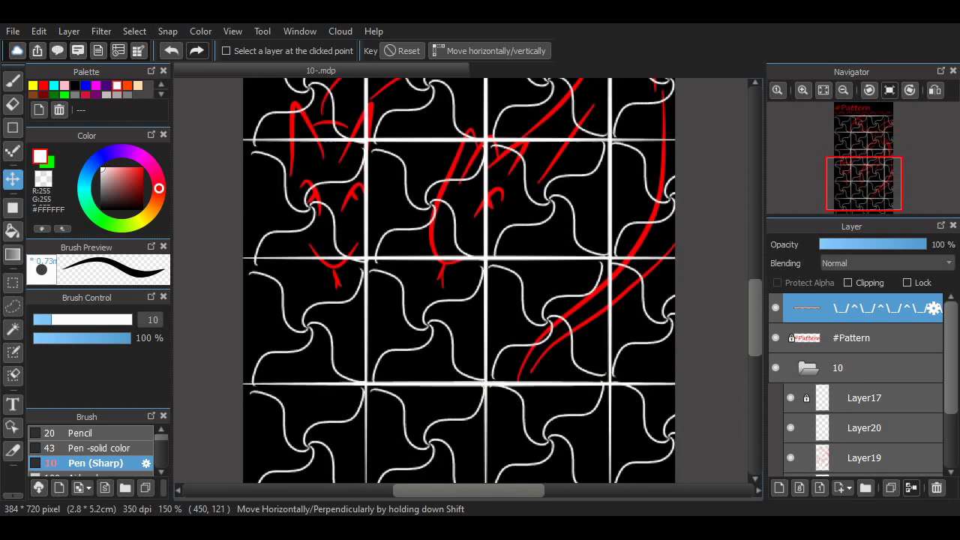
scroll(459, 280, "up", 3)
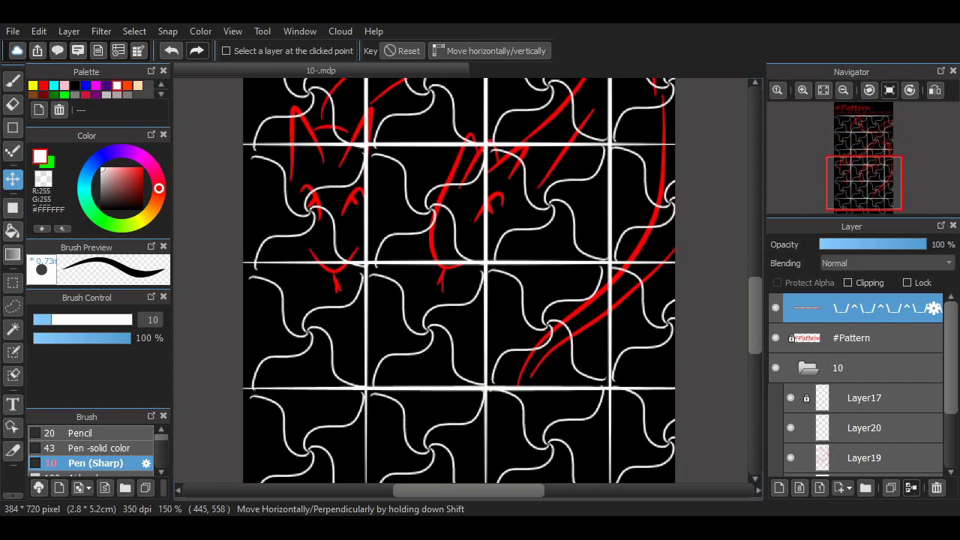
scroll(459, 280, "up", 6)
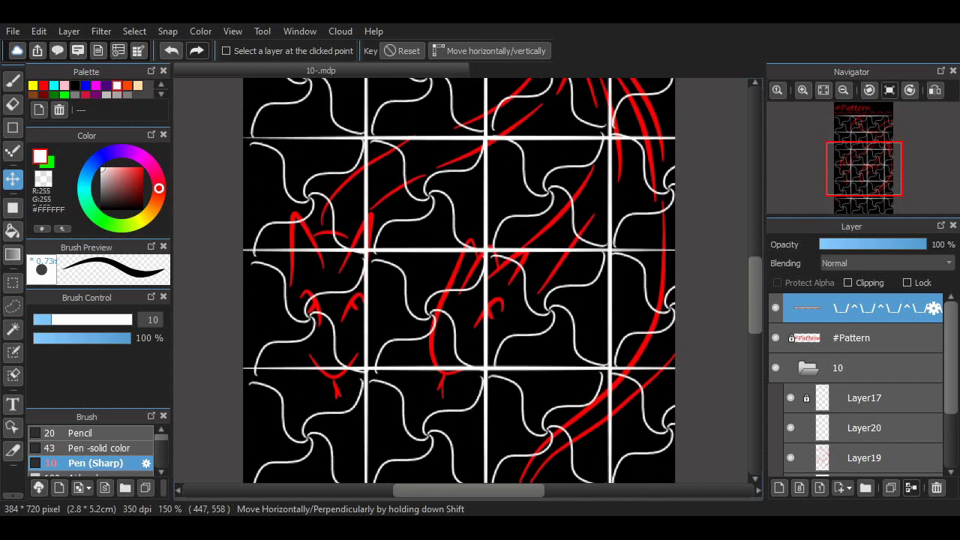
scroll(458, 280, "up", 15)
scroll(459, 280, "down", 10)
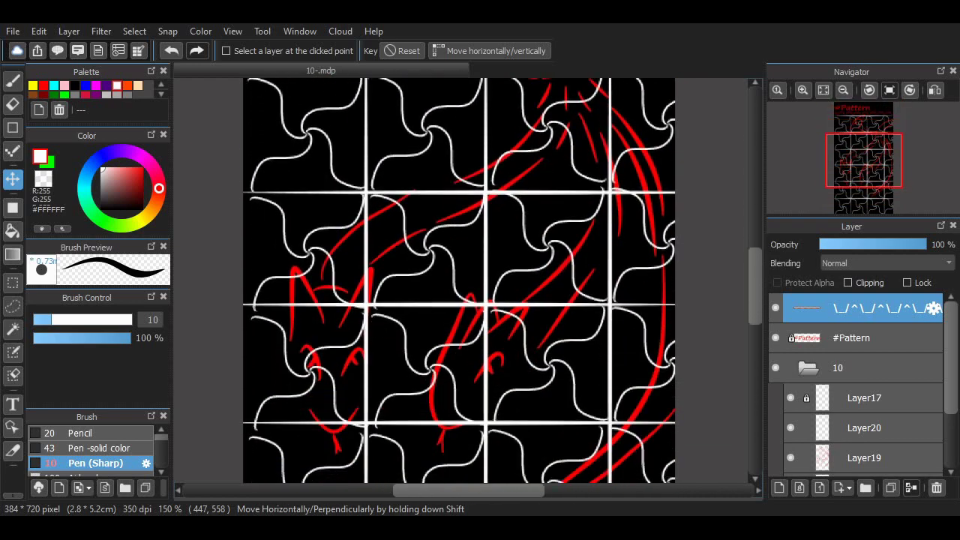
scroll(459, 280, "up", 5)
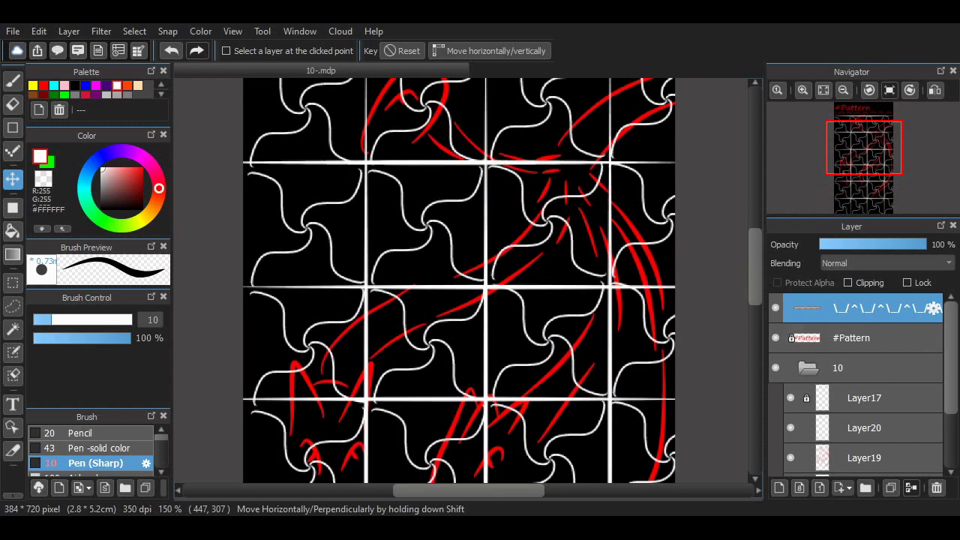
scroll(459, 280, "up", 6)
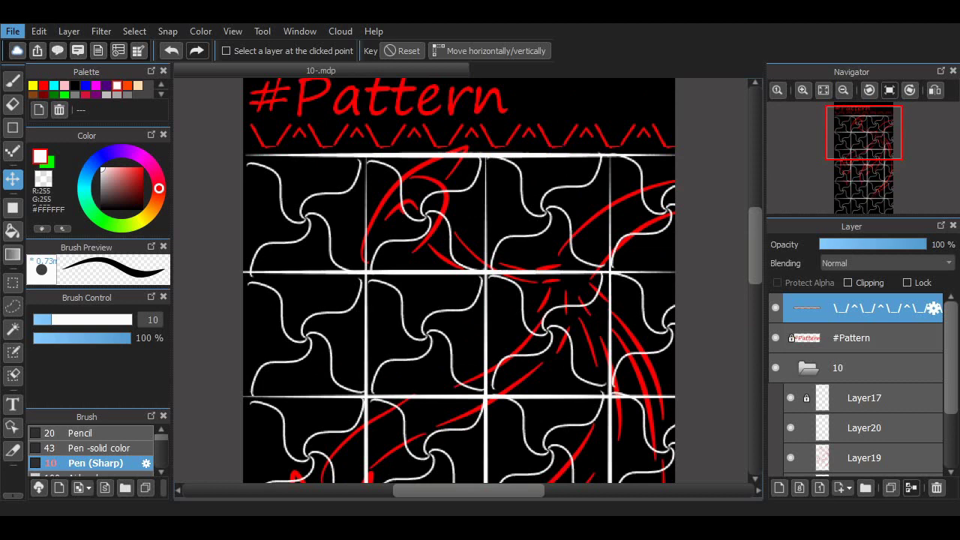